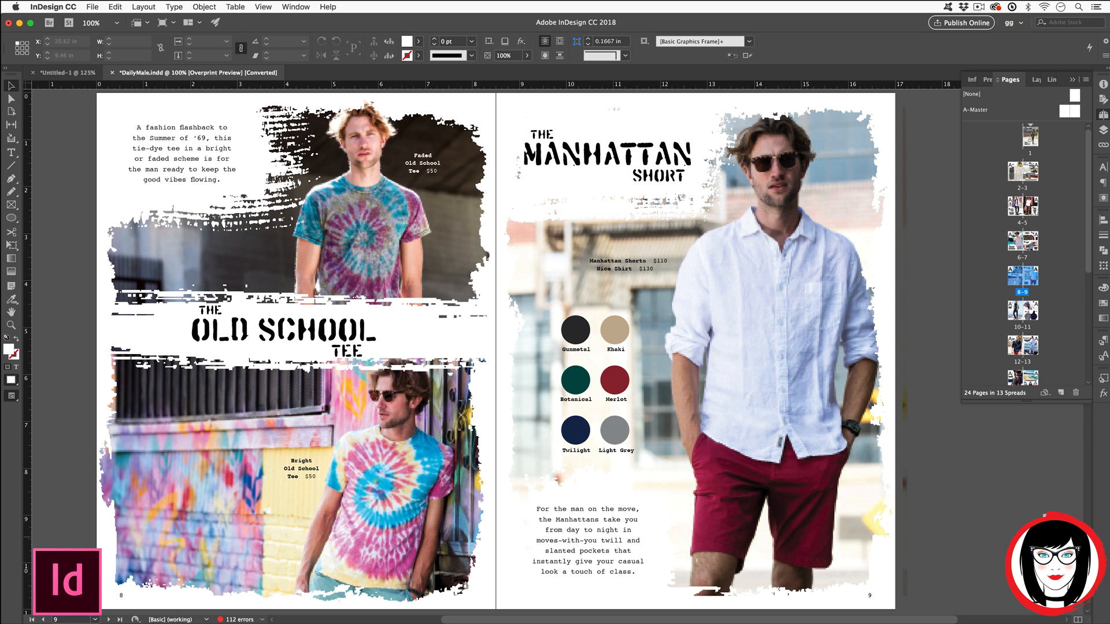
- Examine the colour swatch circles and their labels on page 9 up close
{"action": "left_click", "coordinate": [701, 352]}
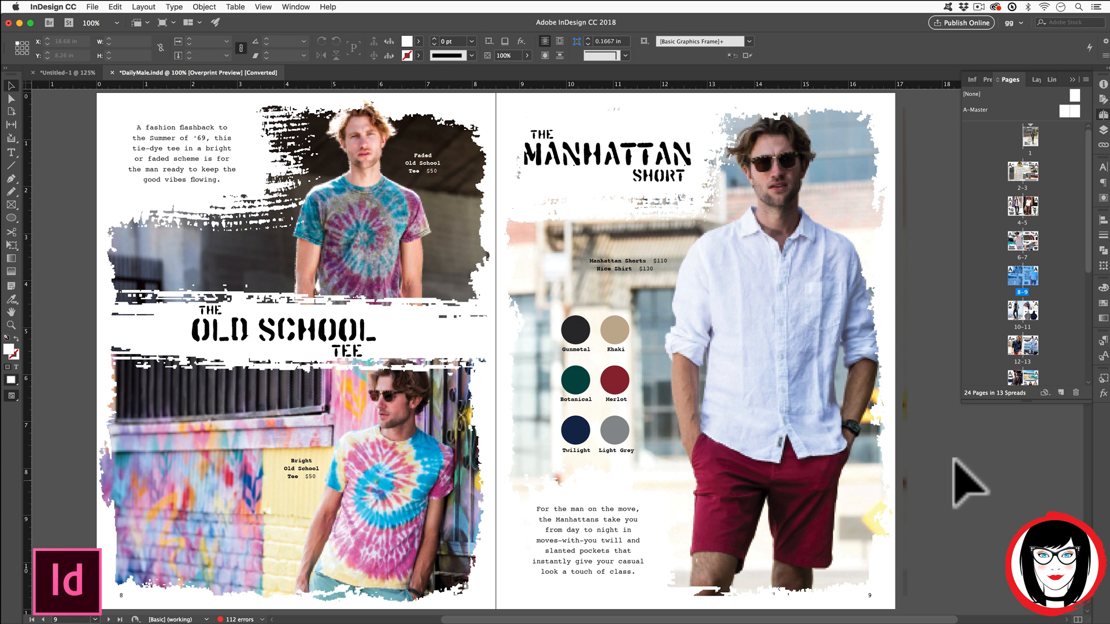
{"action": "key", "text": "super+equal"}
{"action": "key", "text": "super+equal"}
{"action": "key", "text": "super+equal"}
{"action": "key", "text": "super+equal"}
{"action": "key", "text": "space"}
{"action": "left_click_drag", "start_coordinate": [1012, 519], "coordinate": [909, 456]}
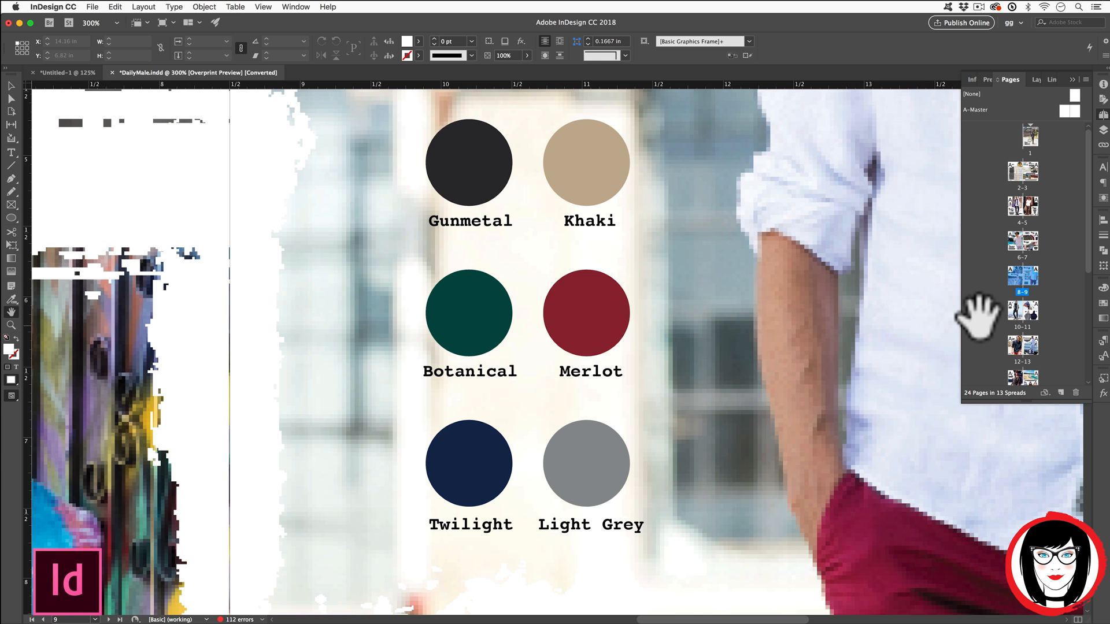
{"action": "key", "text": "super+alt+0"}
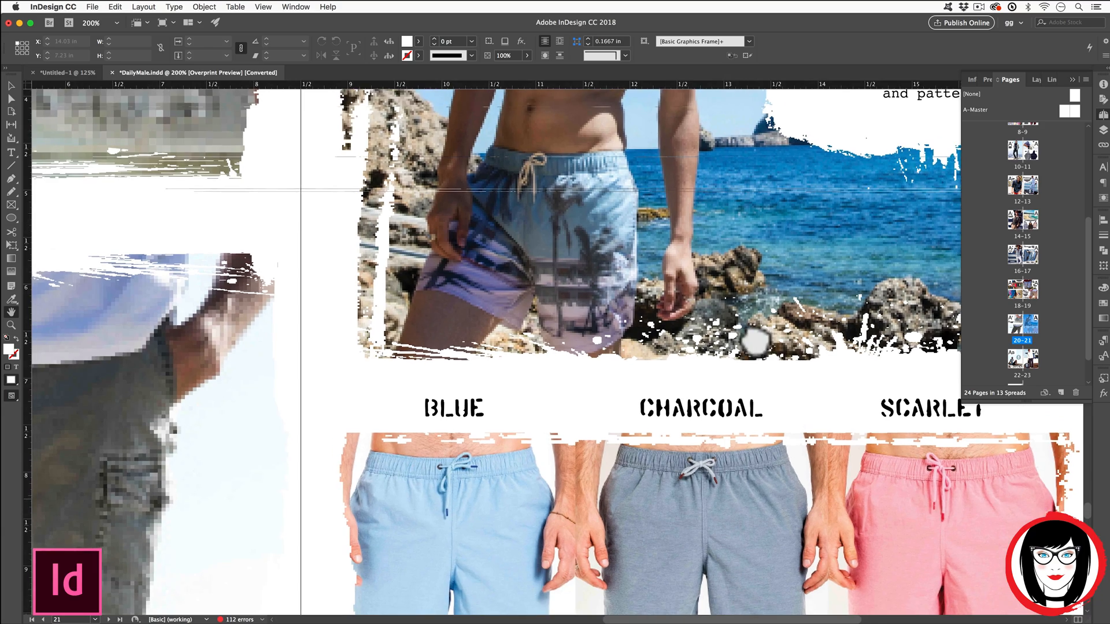
- Inspect the BLUE, CHARCOAL and SCARLET text frames above the shorts on page 21 by selecting them together
{"action": "left_click_drag", "start_coordinate": [755, 343], "coordinate": [677, 304]}
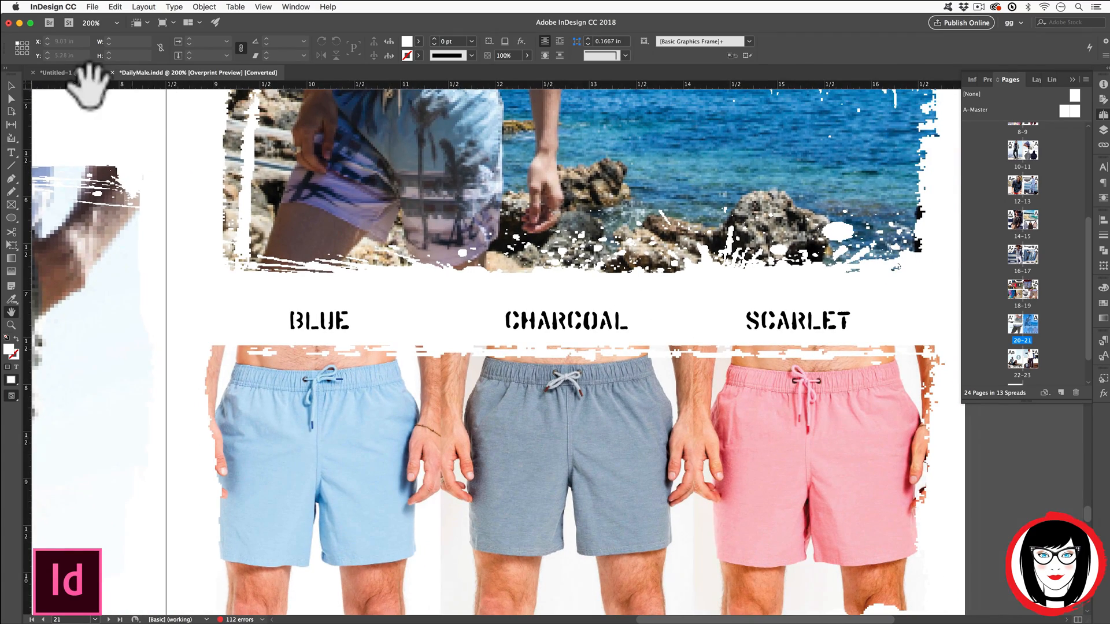
{"action": "left_click", "coordinate": [12, 86]}
{"action": "left_click", "coordinate": [331, 315]}
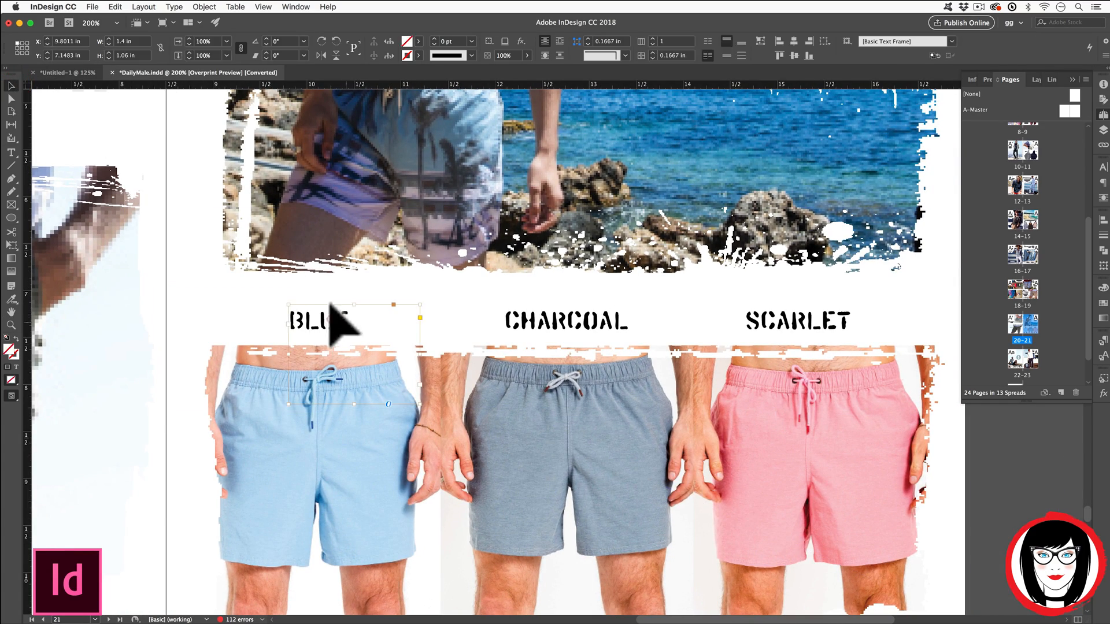
{"action": "left_click", "coordinate": [568, 318], "text": "shift"}
{"action": "left_click", "coordinate": [818, 315], "text": "shift"}
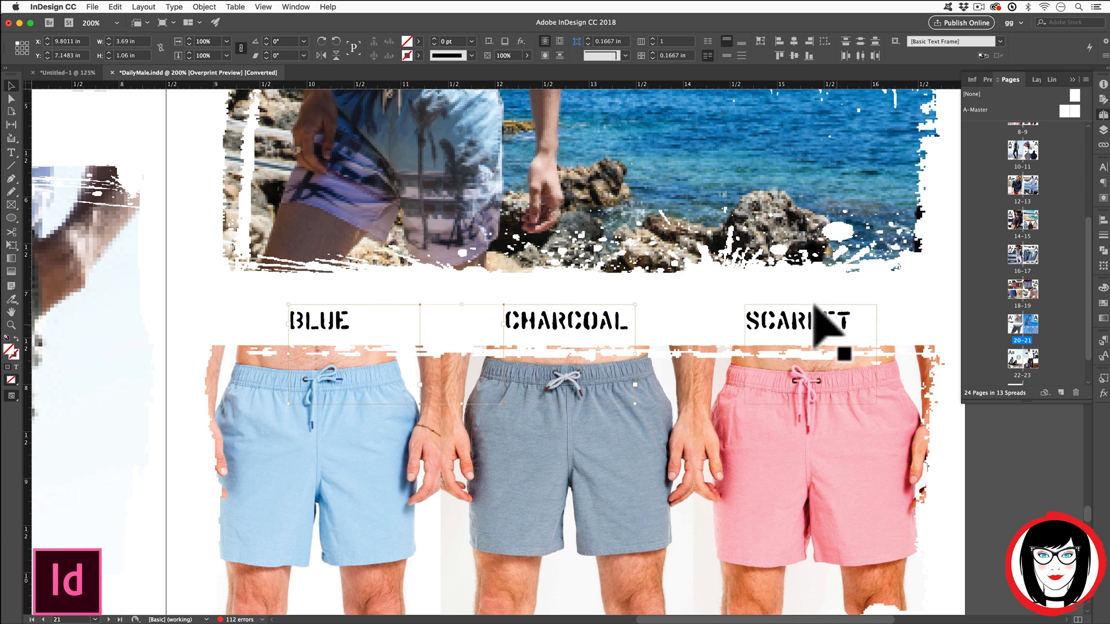
{"action": "left_click", "coordinate": [818, 315]}
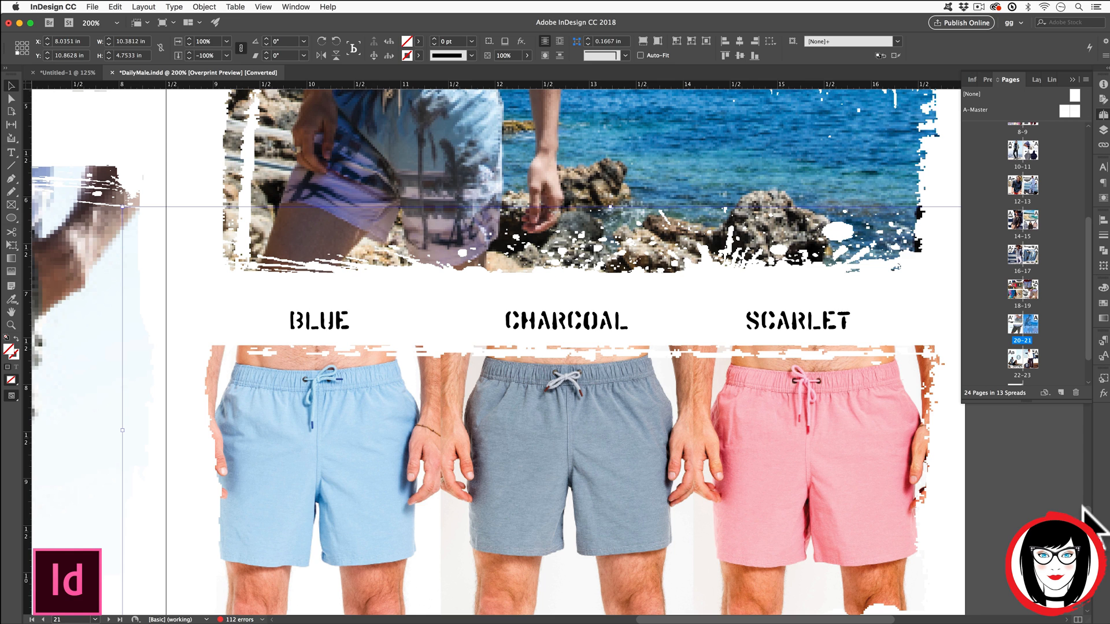
- Switch to the Untitled-1 document and delete the three red circles from its page
{"action": "left_click", "coordinate": [74, 73]}
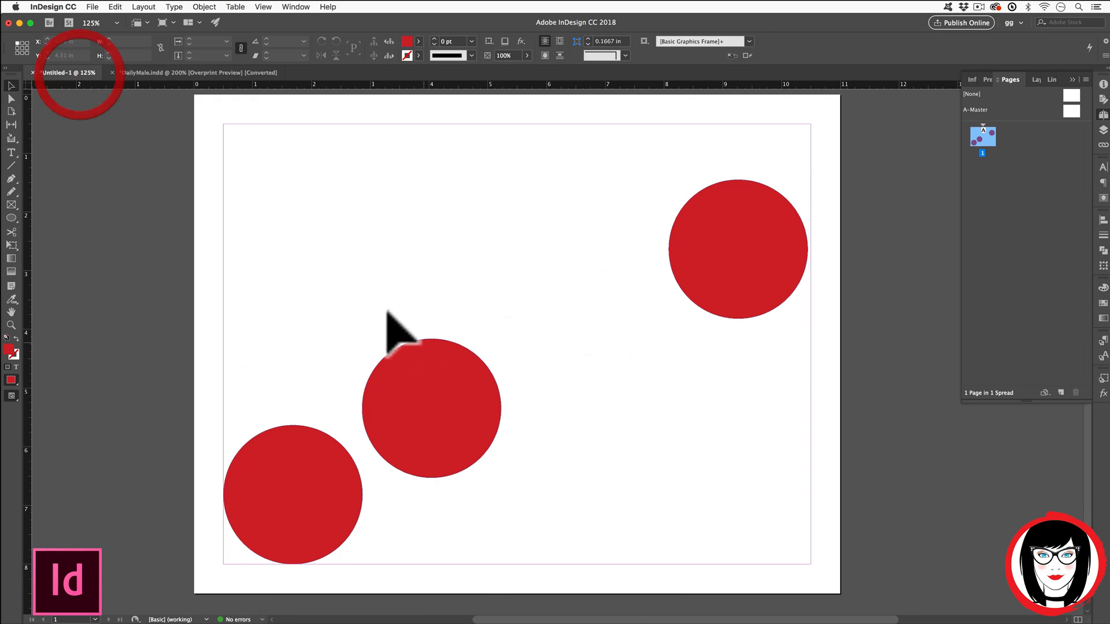
{"action": "key", "text": "Delete"}
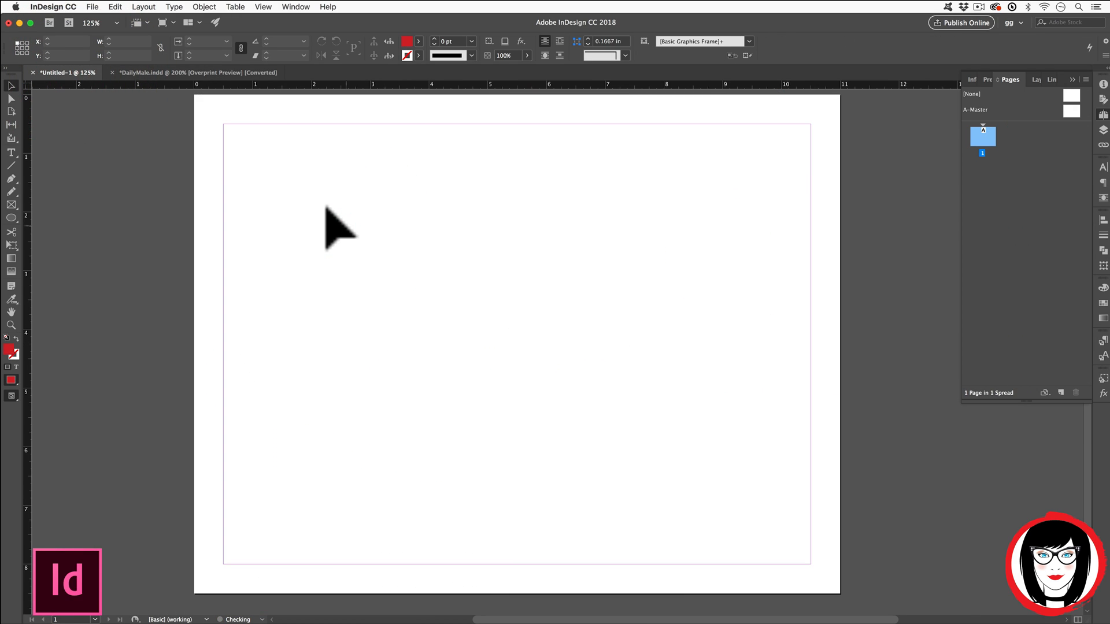
{"action": "left_click", "coordinate": [11, 312]}
{"action": "left_click_drag", "start_coordinate": [359, 300], "coordinate": [397, 297]}
{"action": "left_click", "coordinate": [11, 85]}
{"action": "left_click", "coordinate": [208, 203]}
{"action": "left_click", "coordinate": [92, 7]}
{"action": "mouse_move", "coordinate": [101, 20]}
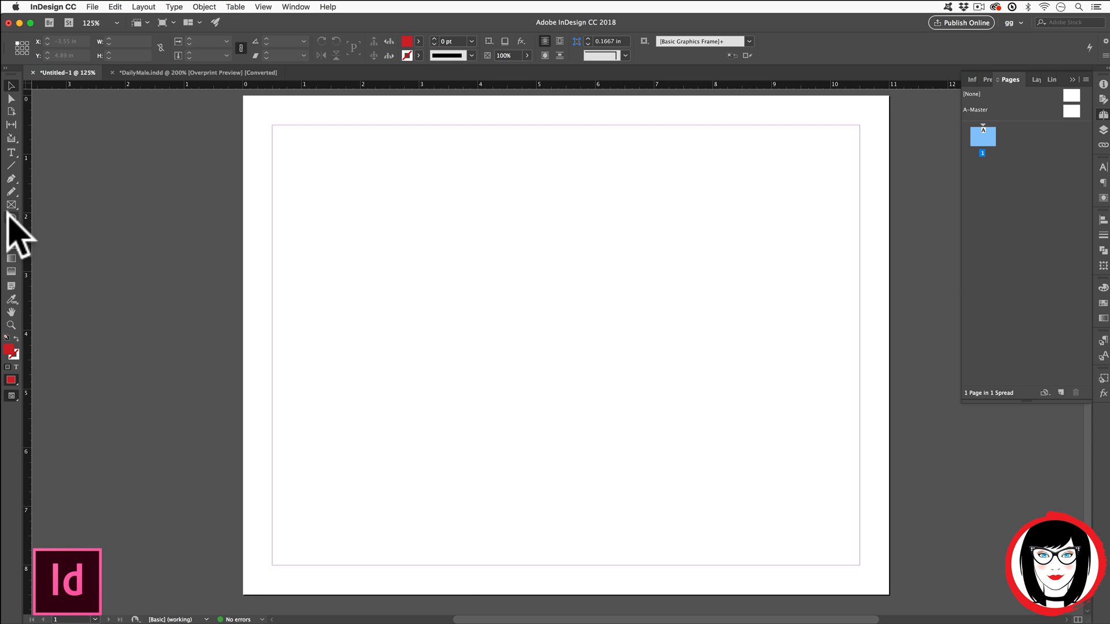
- Draw a red circle about 1.59 in in diameter just inside the upper-left corner of the page margins
{"action": "left_click_drag", "start_coordinate": [11, 218], "coordinate": [48, 237]}
{"action": "left_click_drag", "start_coordinate": [279, 139], "coordinate": [384, 225]}
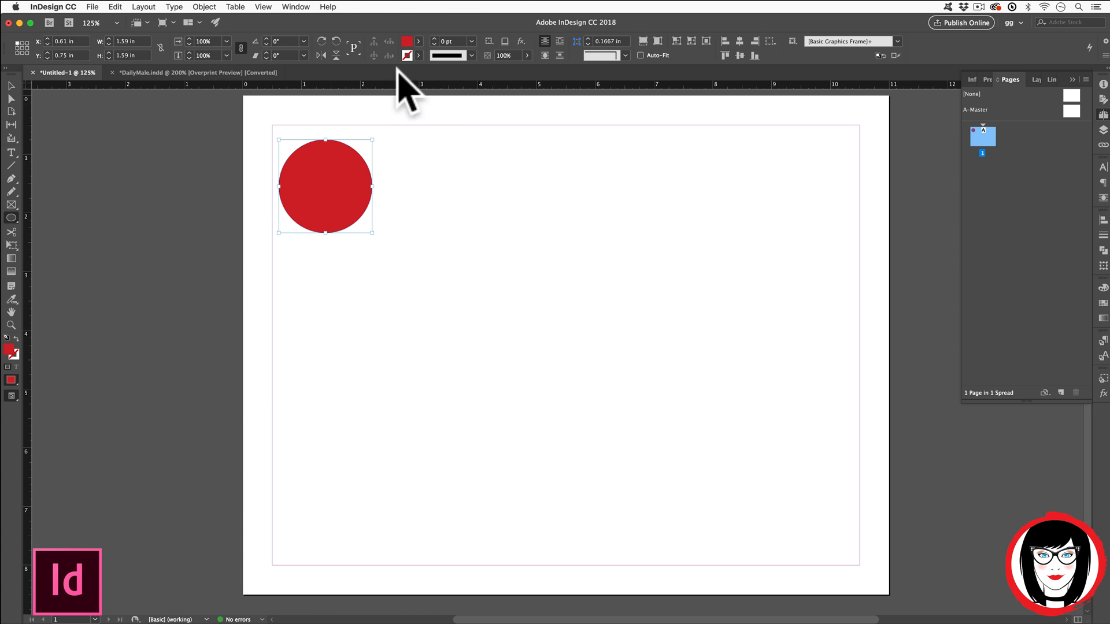
{"action": "left_click", "coordinate": [415, 39]}
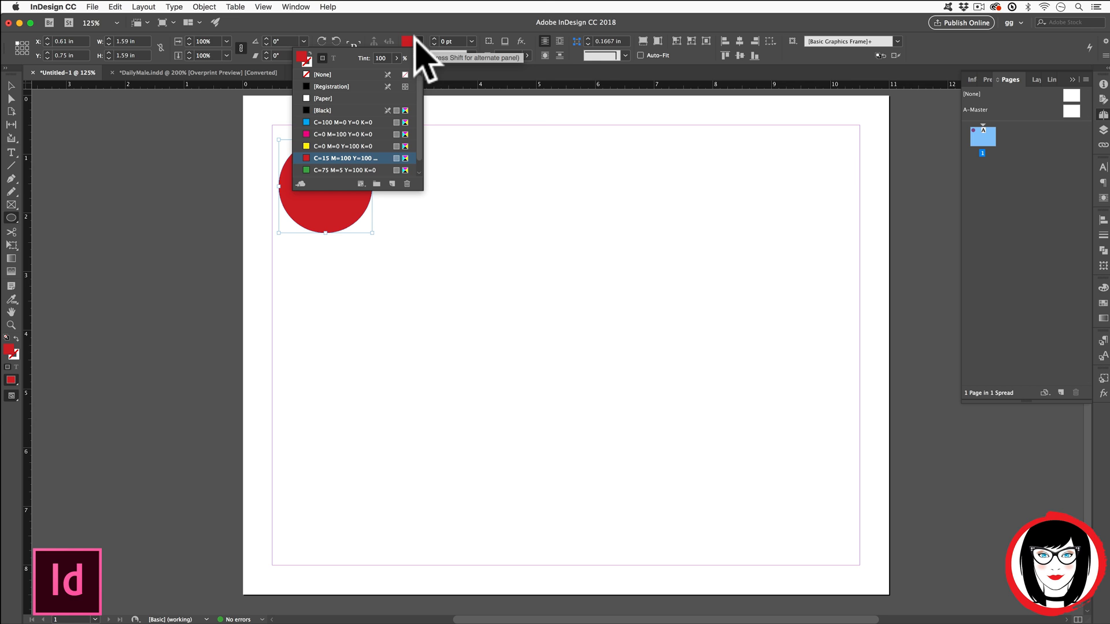
{"action": "left_click", "coordinate": [407, 39]}
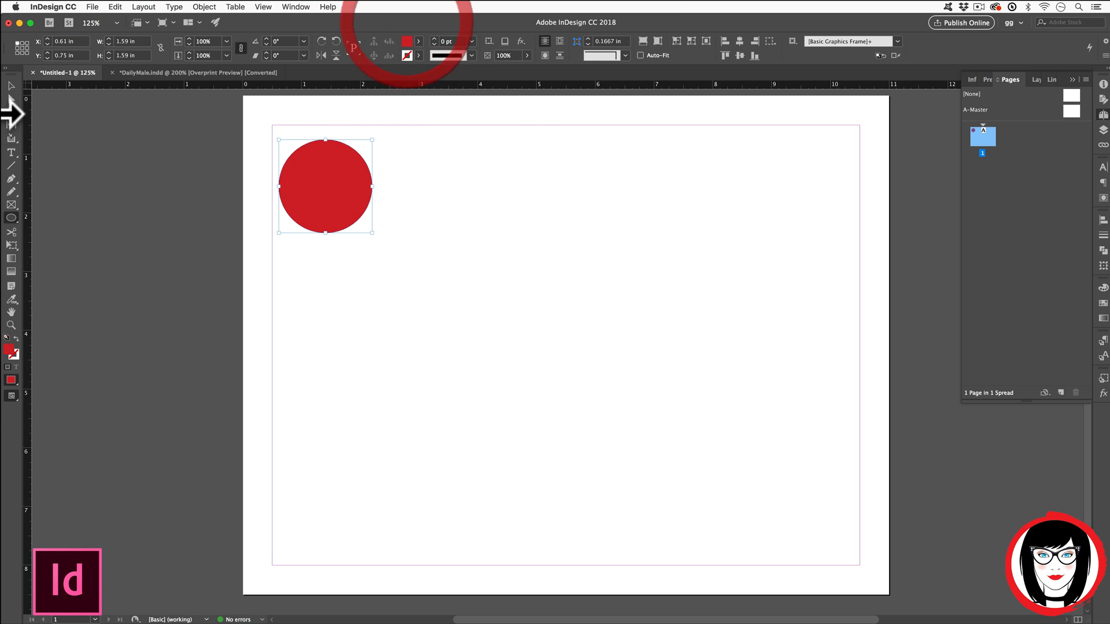
{"action": "left_click", "coordinate": [11, 85]}
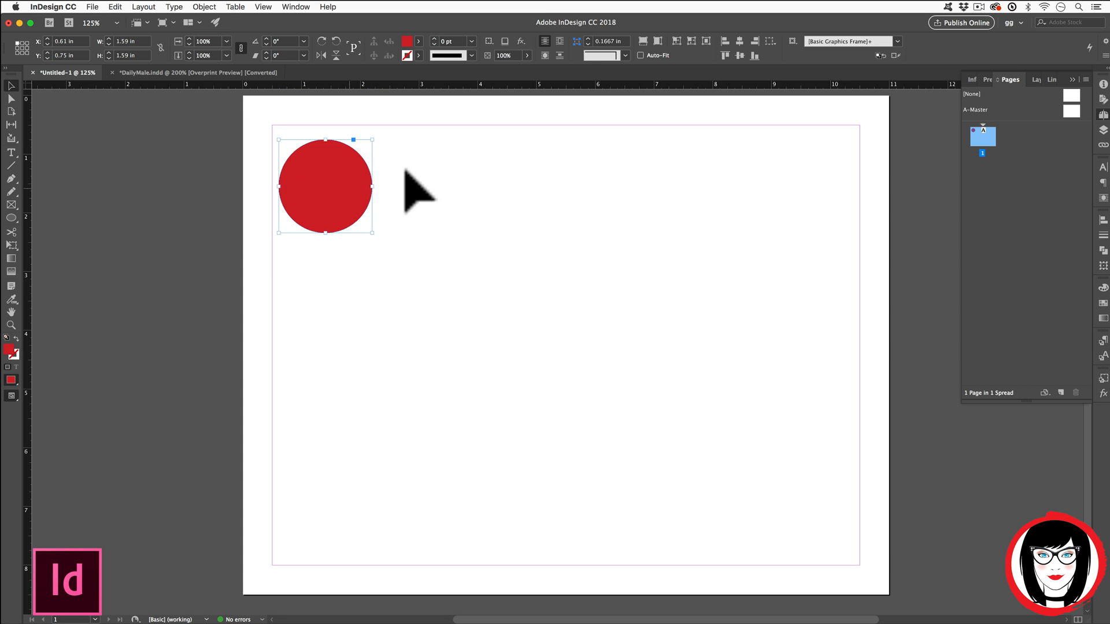
- Bring up the Align controls in place of the page thumbnails and review the available Align To options
{"action": "left_click", "coordinate": [1010, 79]}
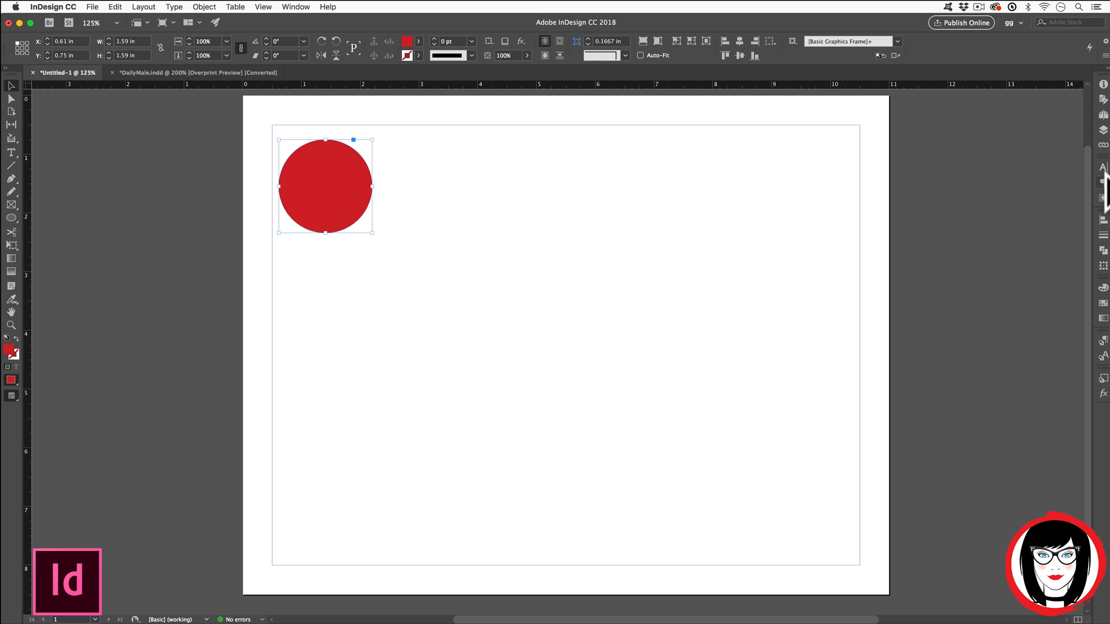
{"action": "left_click", "coordinate": [1102, 220]}
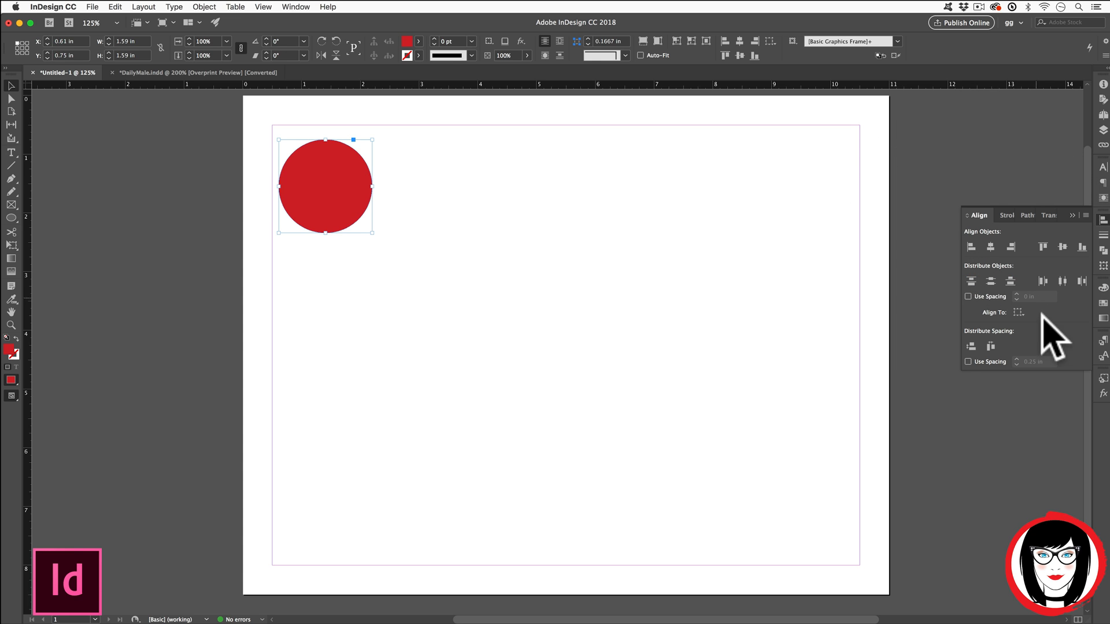
{"action": "left_click", "coordinate": [1022, 312]}
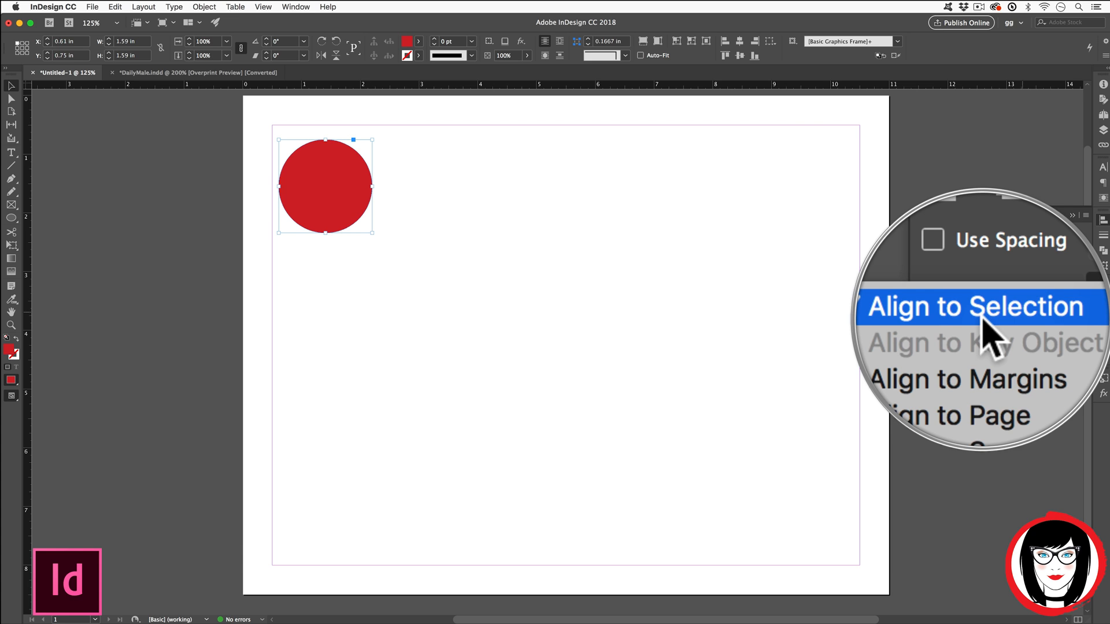
{"action": "left_click", "coordinate": [880, 286]}
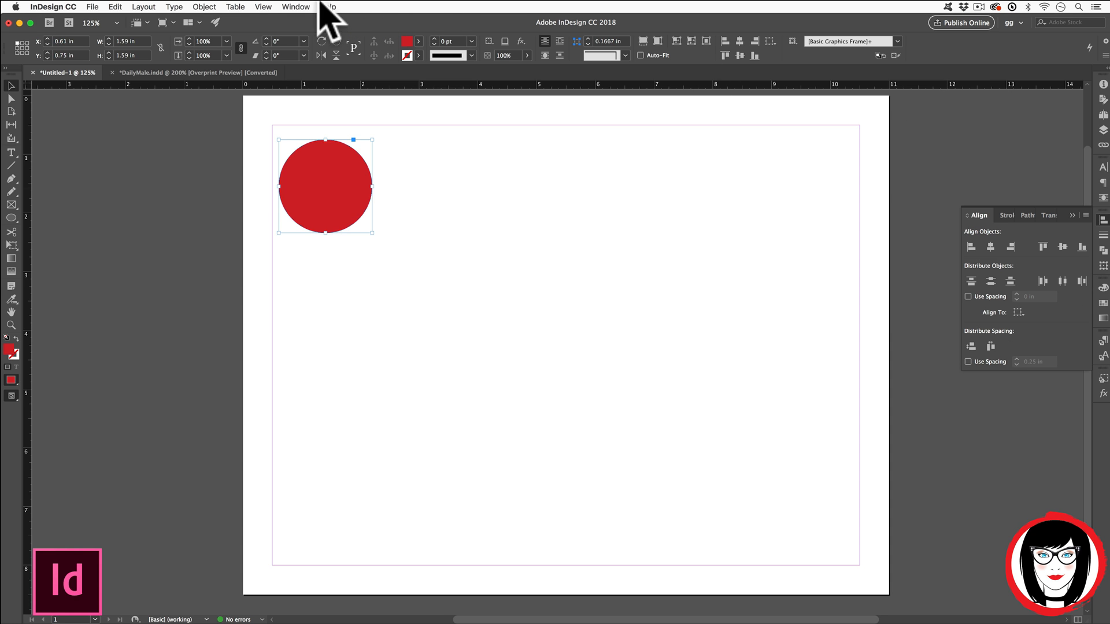
{"action": "left_click", "coordinate": [295, 6]}
{"action": "mouse_move", "coordinate": [312, 160]}
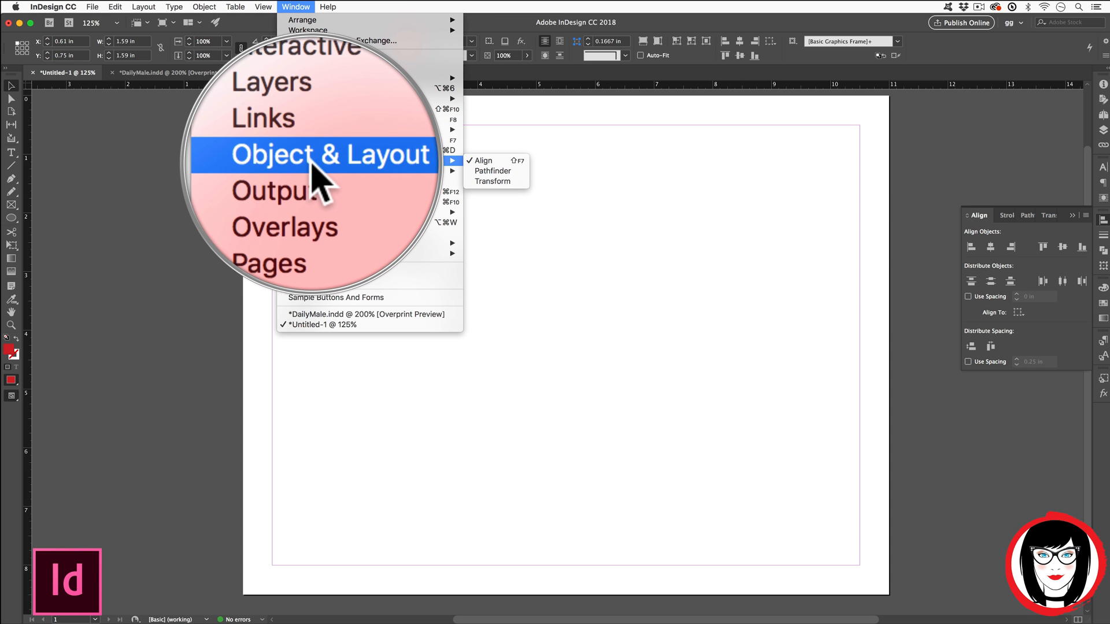
{"action": "left_click", "coordinate": [491, 162]}
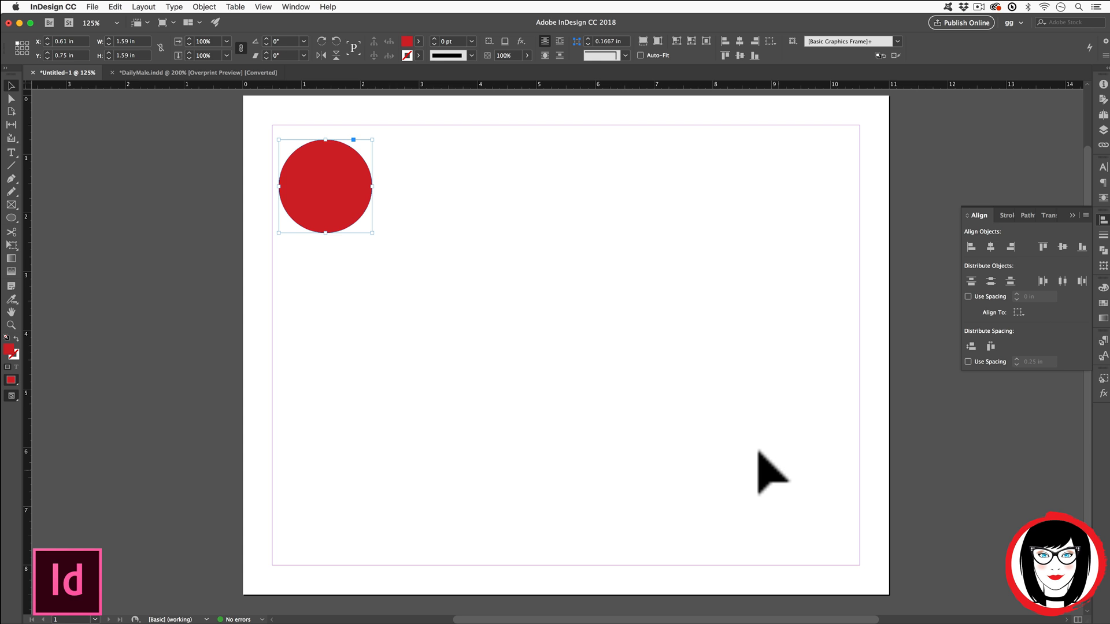
- Set the alignment reference to Align to Page and centre the circle horizontally and vertically on the page
{"action": "left_click", "coordinate": [1006, 313]}
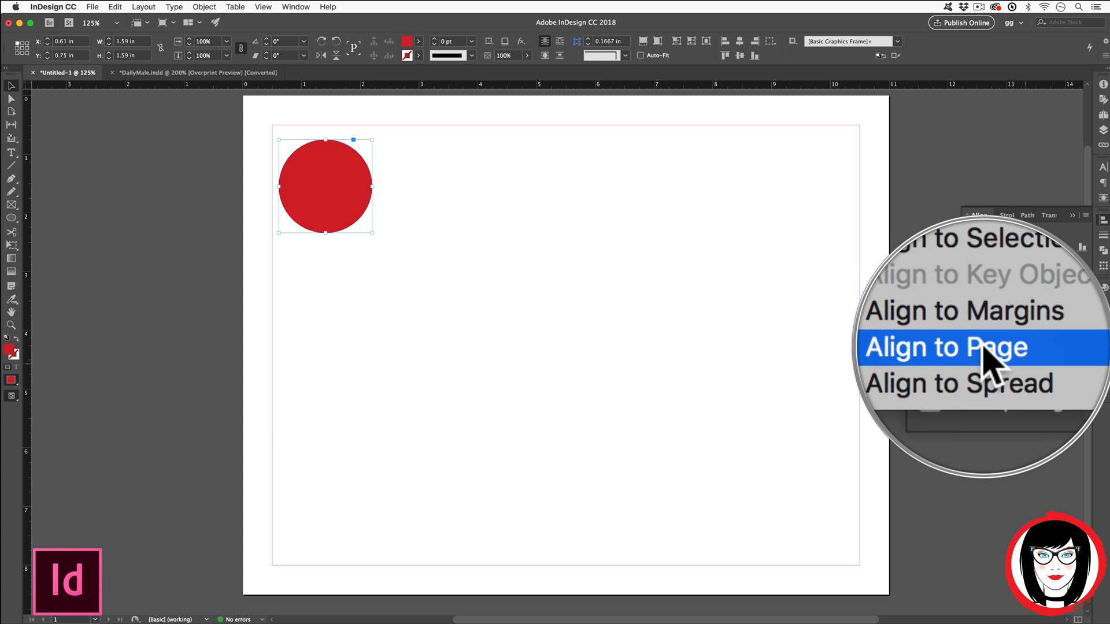
{"action": "left_click", "coordinate": [983, 347]}
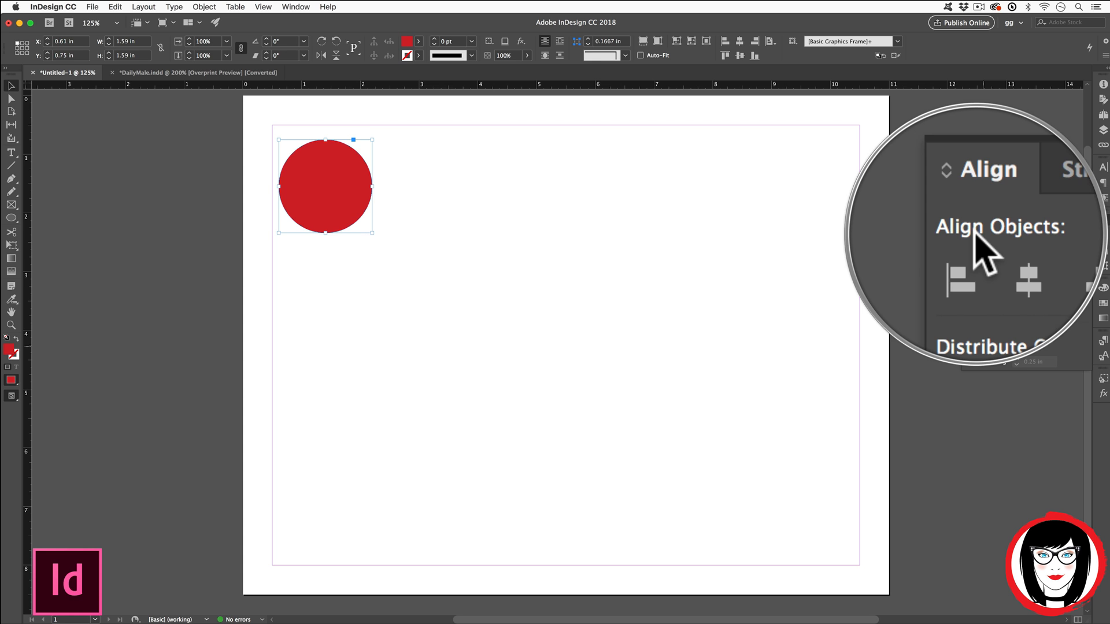
{"action": "left_click", "coordinate": [991, 247]}
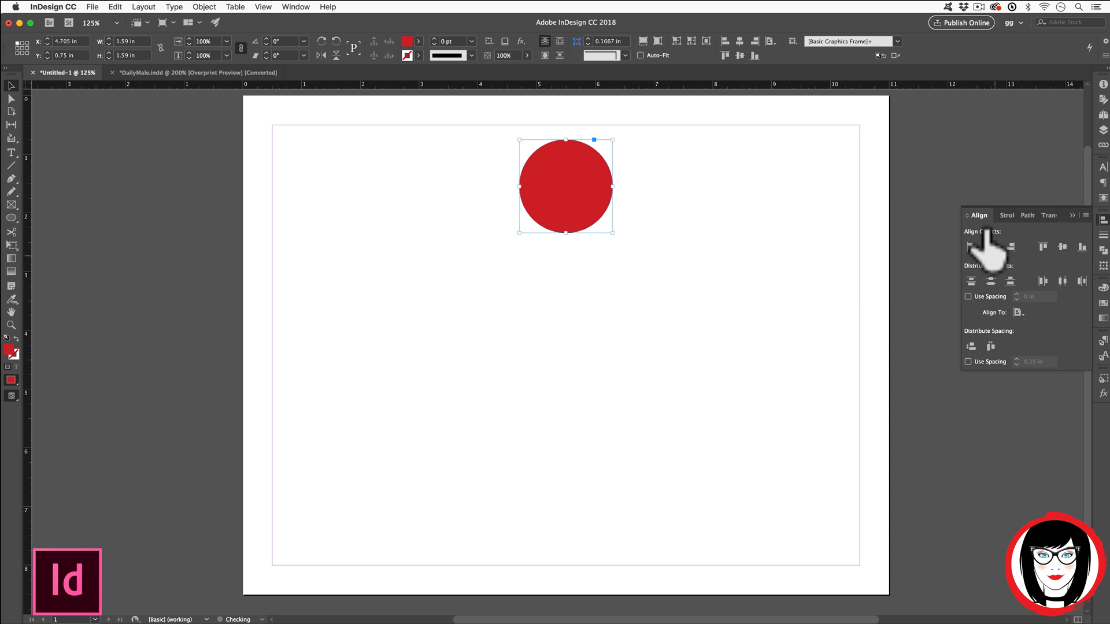
{"action": "left_click", "coordinate": [1061, 245]}
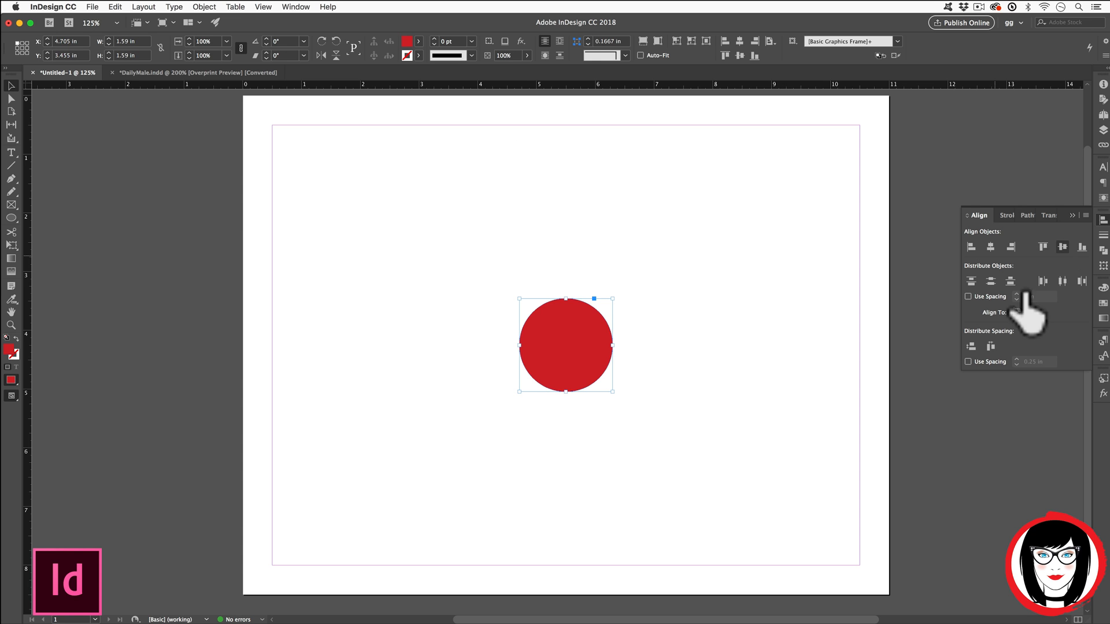
- Duplicate the centred circle twice, placing one copy toward the page's upper left and the other at about X 6.52 in, Y 5.27 in
{"action": "left_click", "coordinate": [1018, 312]}
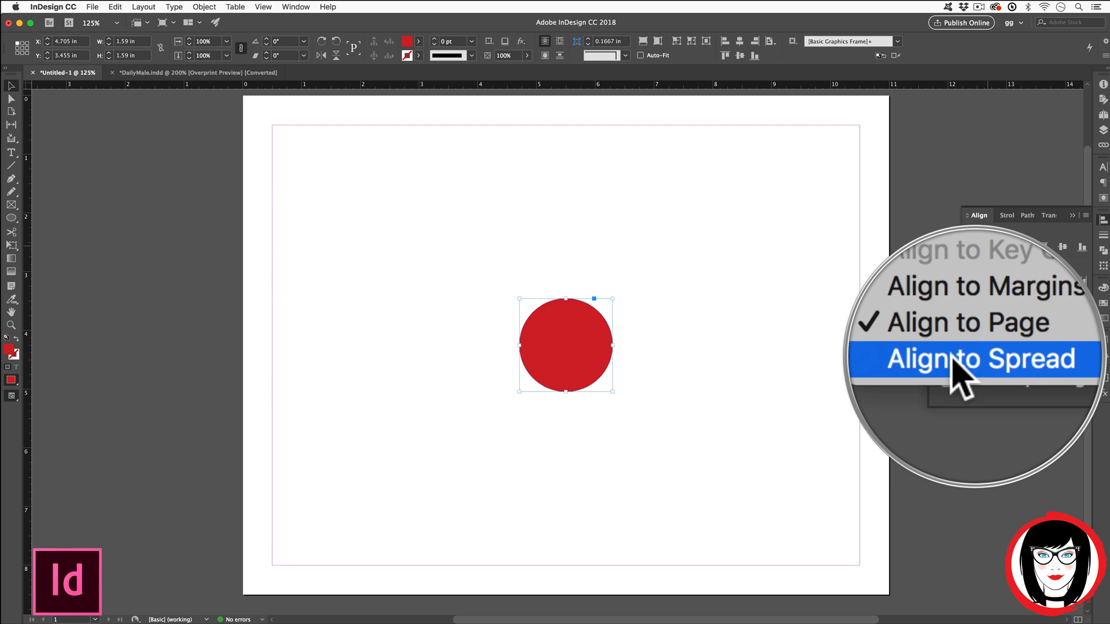
{"action": "left_click", "coordinate": [736, 260]}
{"action": "left_click_drag", "start_coordinate": [559, 341], "coordinate": [335, 203]}
{"action": "left_click_drag", "start_coordinate": [450, 191], "coordinate": [718, 453]}
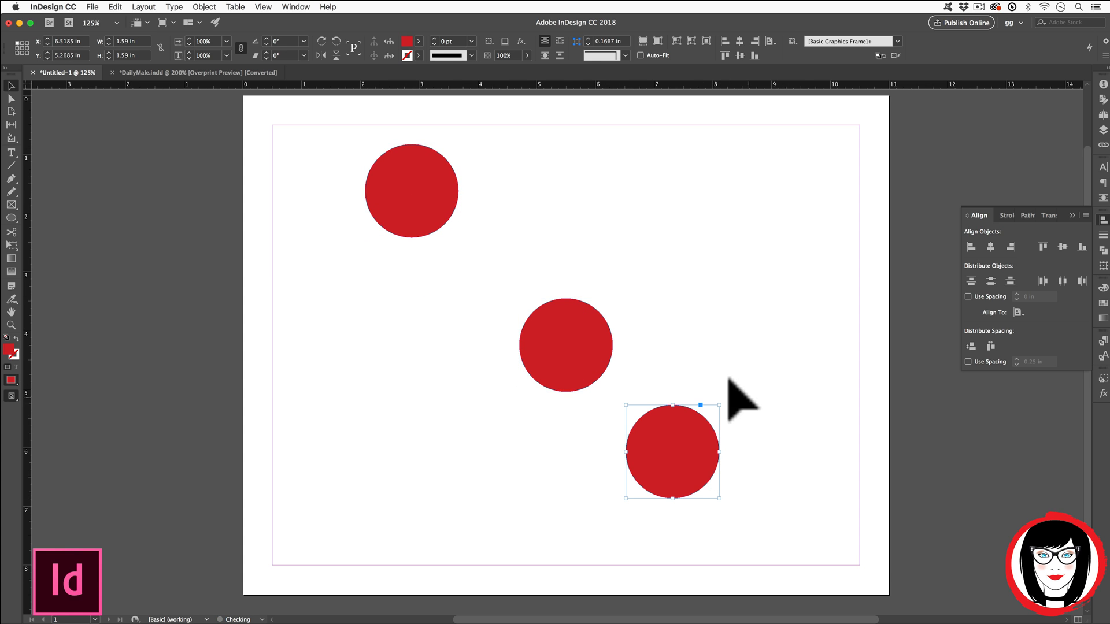
{"action": "left_click", "coordinate": [778, 348]}
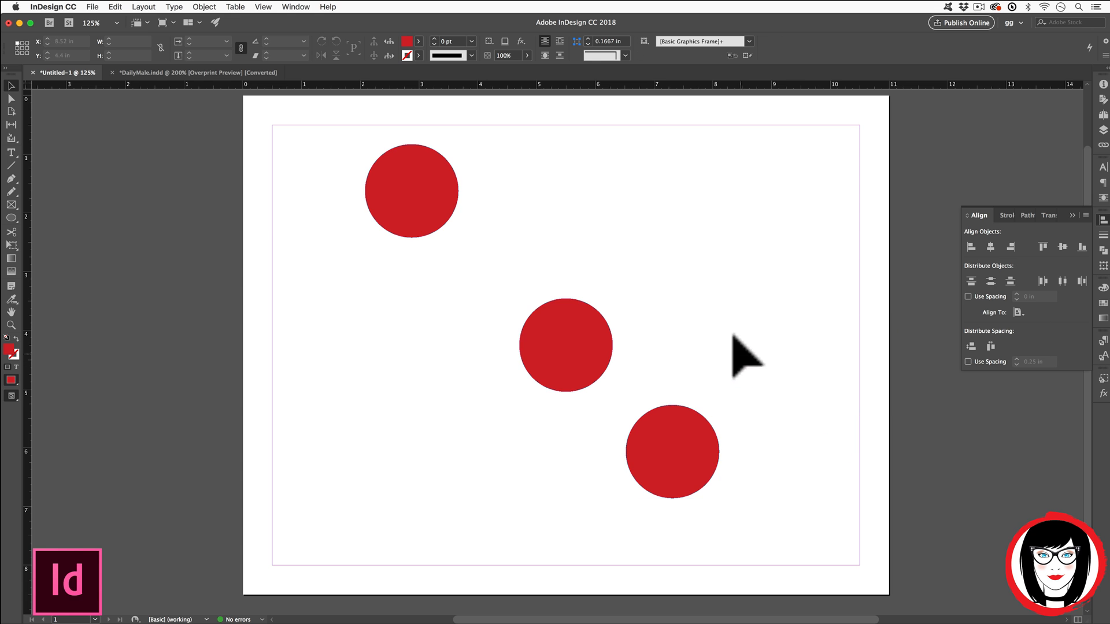
- Switch to DailyMale.indd, select the BLUE, CHARCOAL and SCARLET labels, and set the alignment reference to Align to Selection
{"action": "left_click", "coordinate": [143, 68]}
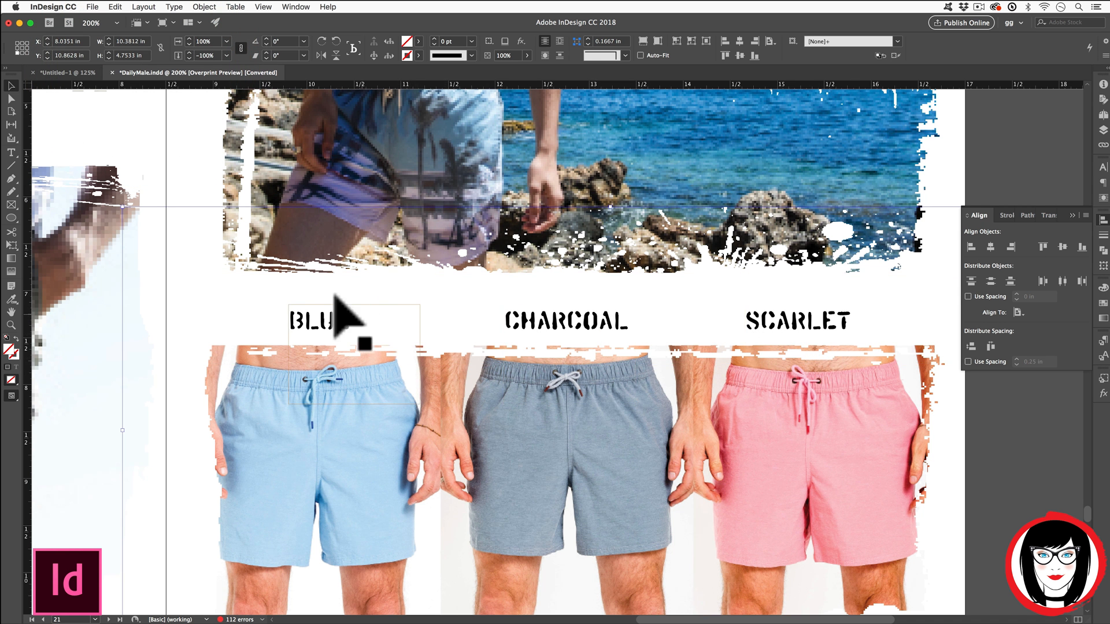
{"action": "left_click", "coordinate": [321, 309]}
{"action": "left_click", "coordinate": [555, 307], "text": "shift"}
{"action": "left_click", "coordinate": [786, 315], "text": "shift"}
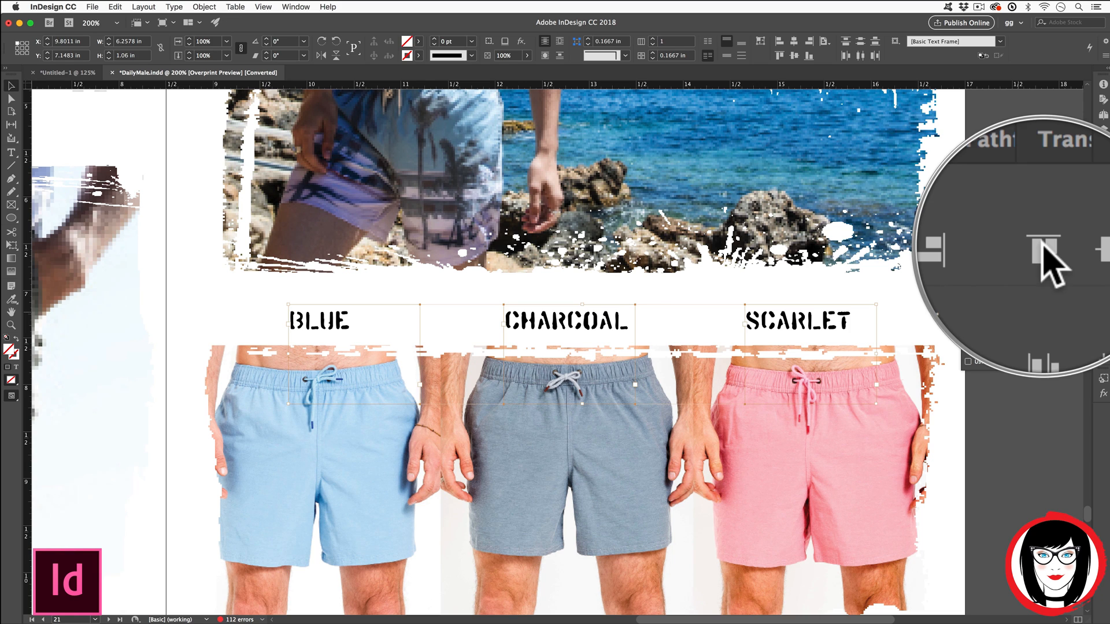
{"action": "left_click", "coordinate": [1018, 315]}
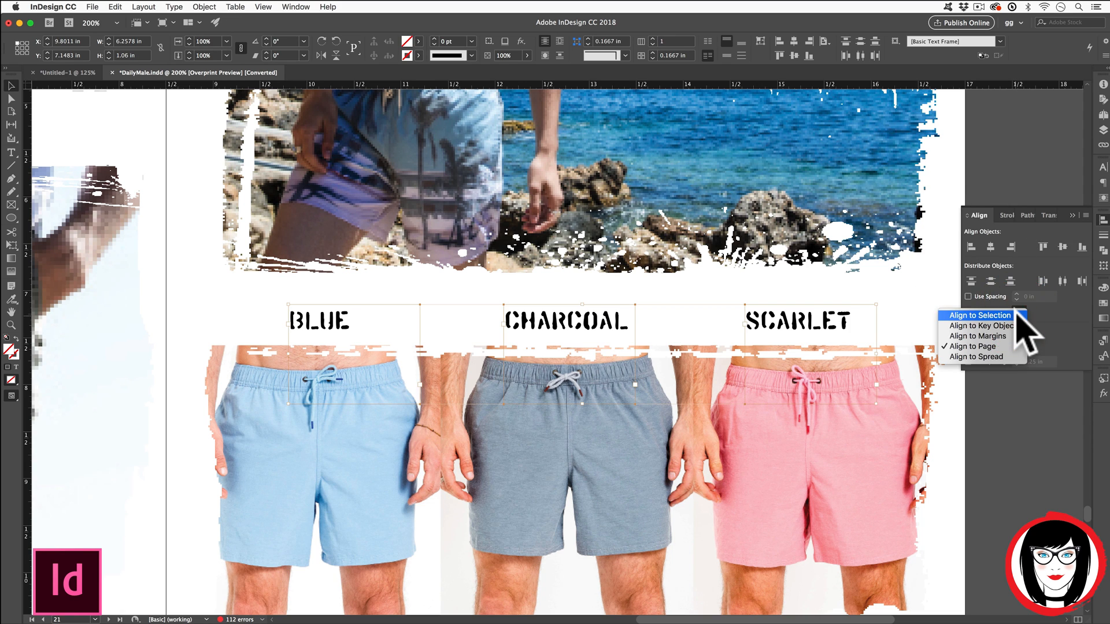
{"action": "left_click", "coordinate": [981, 319]}
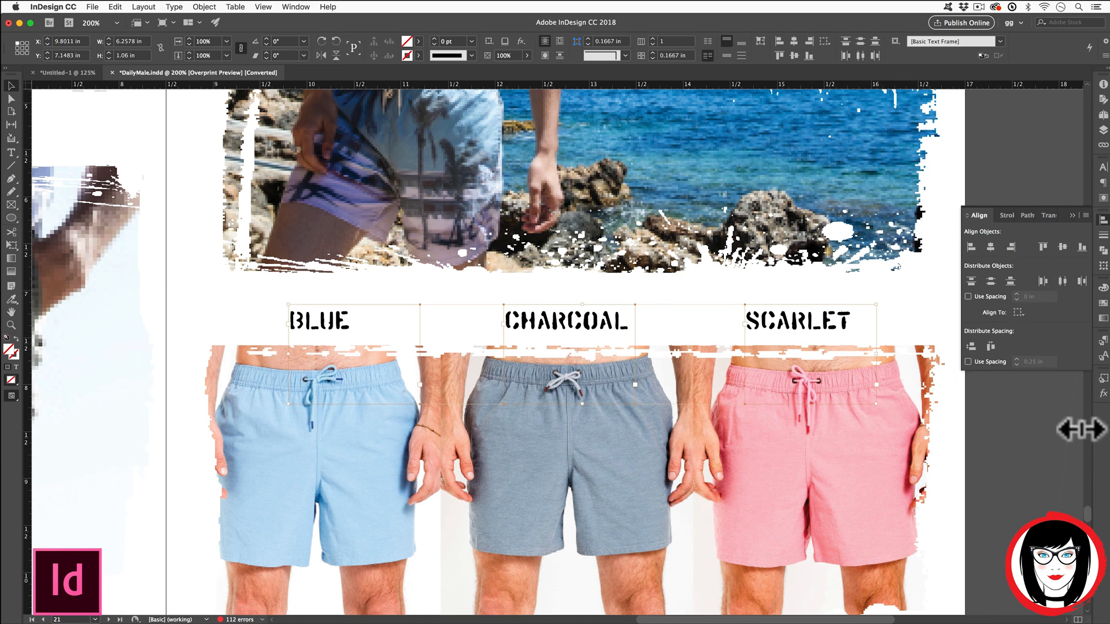
- Stagger the labels by moving CHARCOAL up to about Y 6.91 in and SCARLET down to about Y 7.4 in
{"action": "left_click", "coordinate": [565, 314]}
{"action": "left_click_drag", "start_coordinate": [580, 316], "coordinate": [583, 293]}
{"action": "left_click_drag", "start_coordinate": [786, 306], "coordinate": [825, 321]}
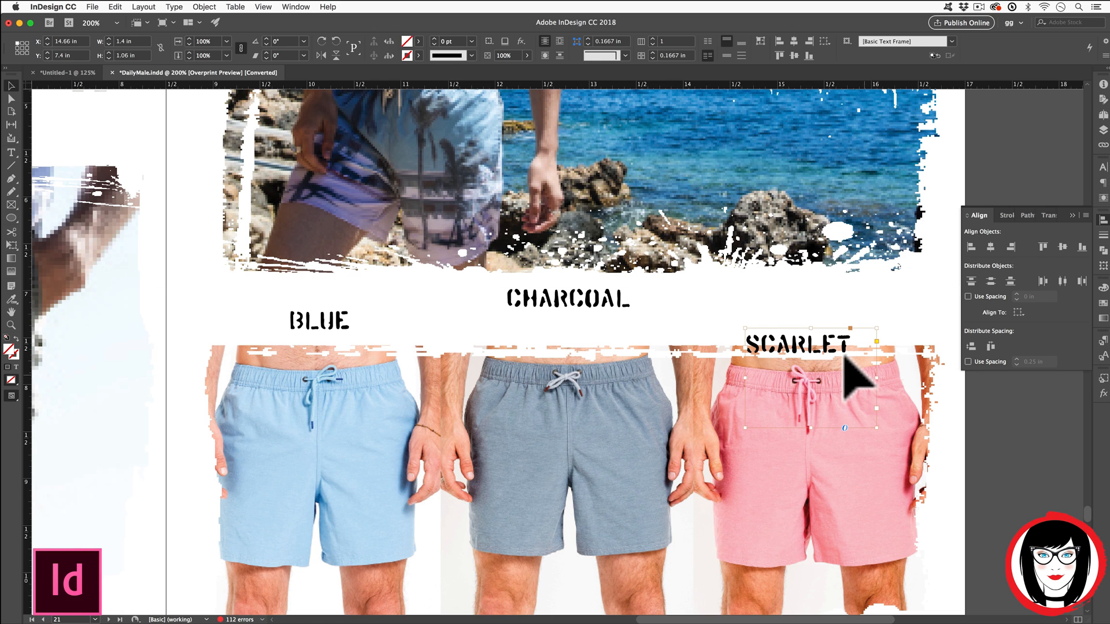
- Select the BLUE, CHARCOAL and SCARLET text frames together and align their top edges
{"action": "left_click", "coordinate": [307, 305]}
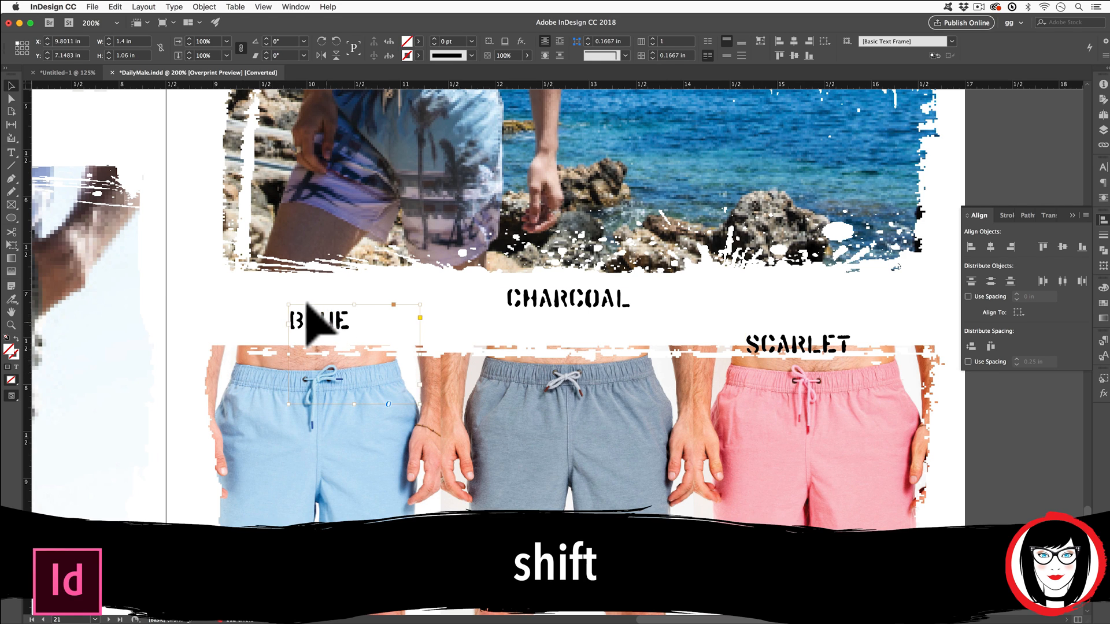
{"action": "left_click", "coordinate": [566, 298], "text": "shift"}
{"action": "left_click", "coordinate": [792, 341], "text": "shift"}
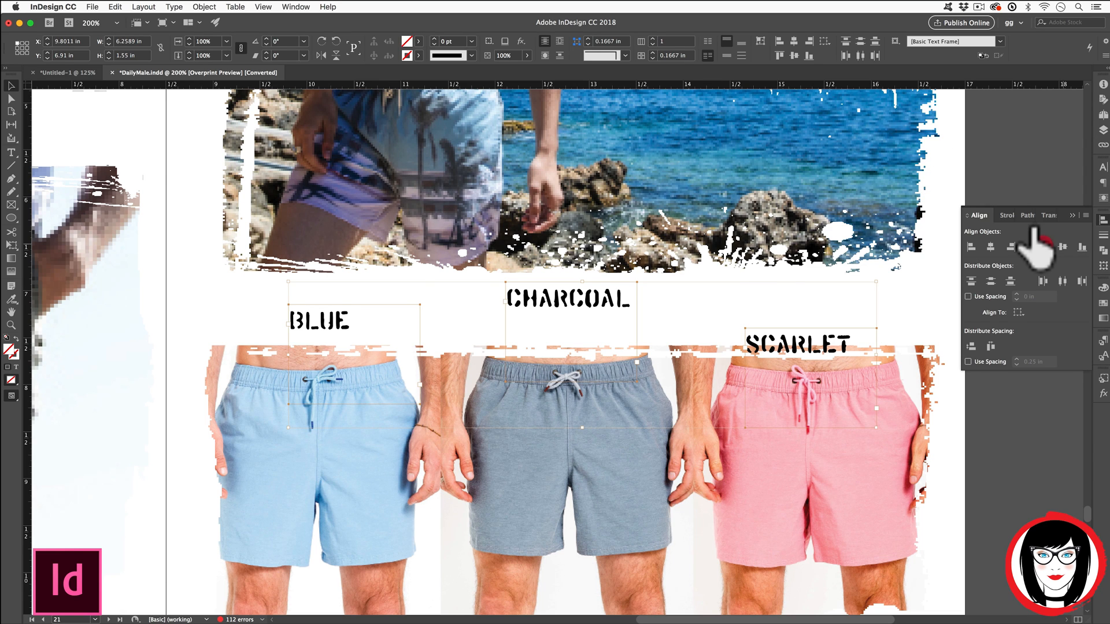
{"action": "left_click", "coordinate": [1041, 246]}
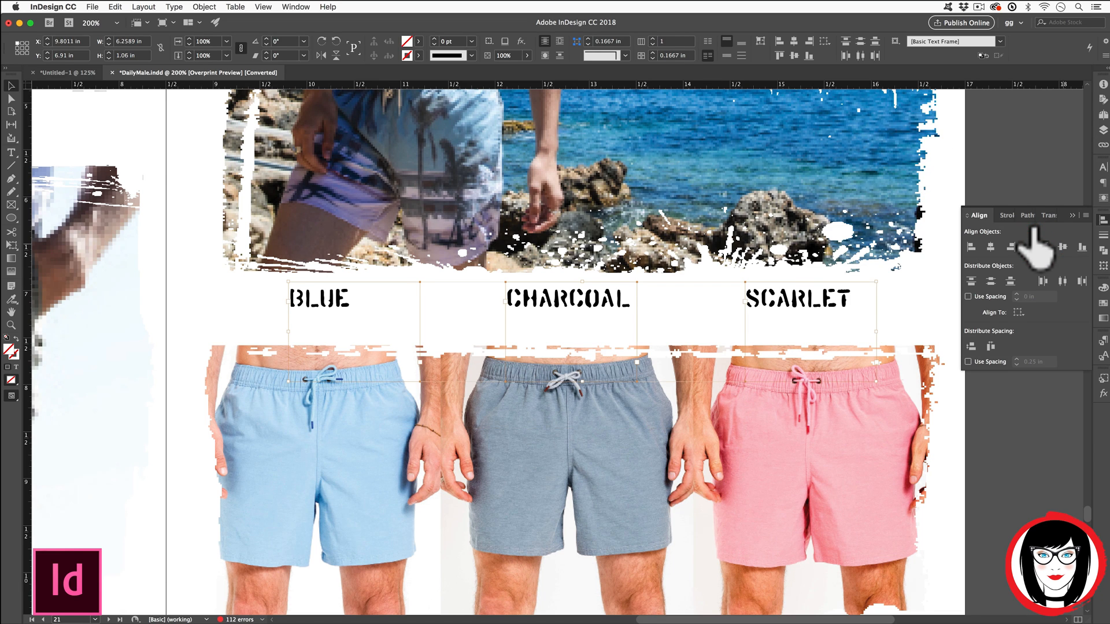
- Nudge the aligned BLUE, CHARCOAL and SCARLET labels down and partway back up as a group
{"action": "key", "text": "shift+Down"}
{"action": "key", "text": "shift+Down"}
{"action": "key", "text": "shift+Down"}
{"action": "key", "text": "shift+Up"}
{"action": "key", "text": "shift+Up"}
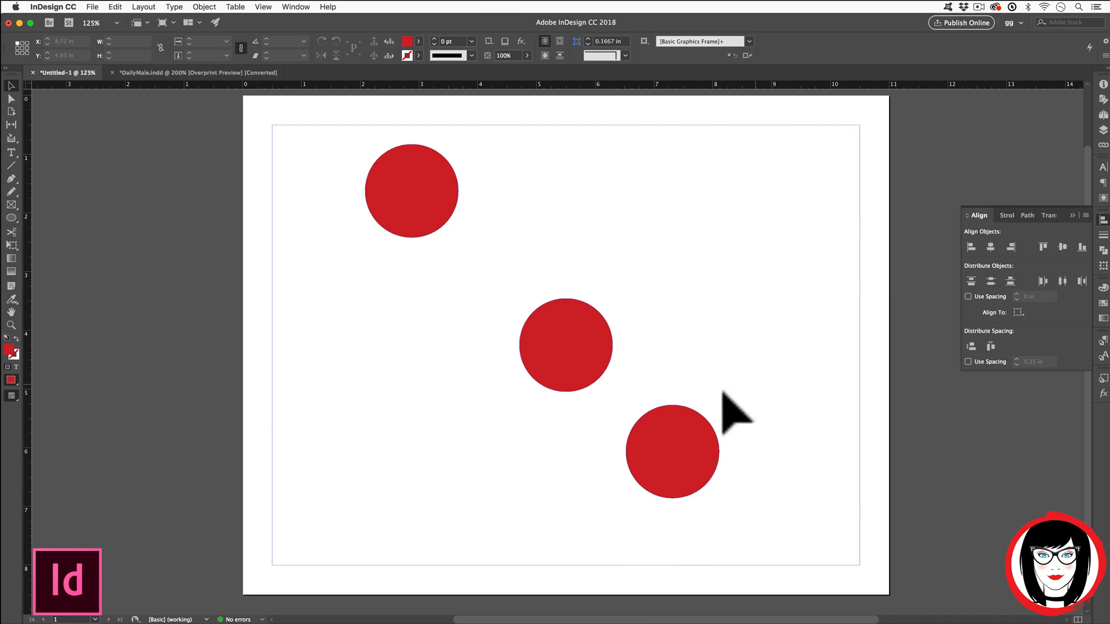
- Switch to the Untitled-1 document and delete the two outer circles on either side of the centred one
{"action": "left_click", "coordinate": [693, 427]}
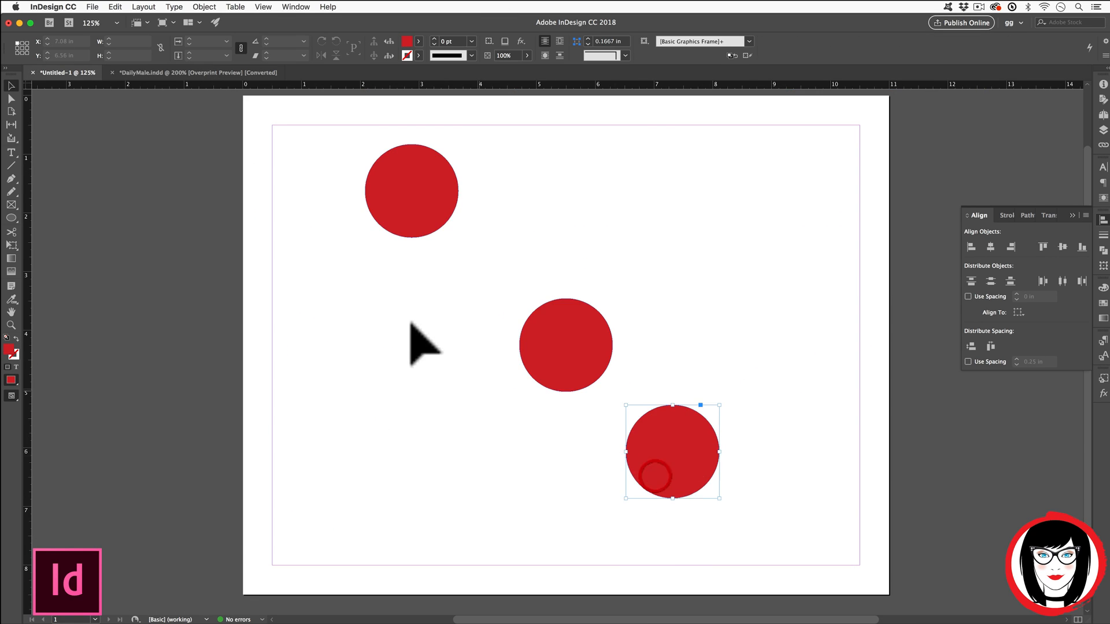
{"action": "left_click", "coordinate": [408, 198], "text": "shift"}
{"action": "key", "text": "Delete"}
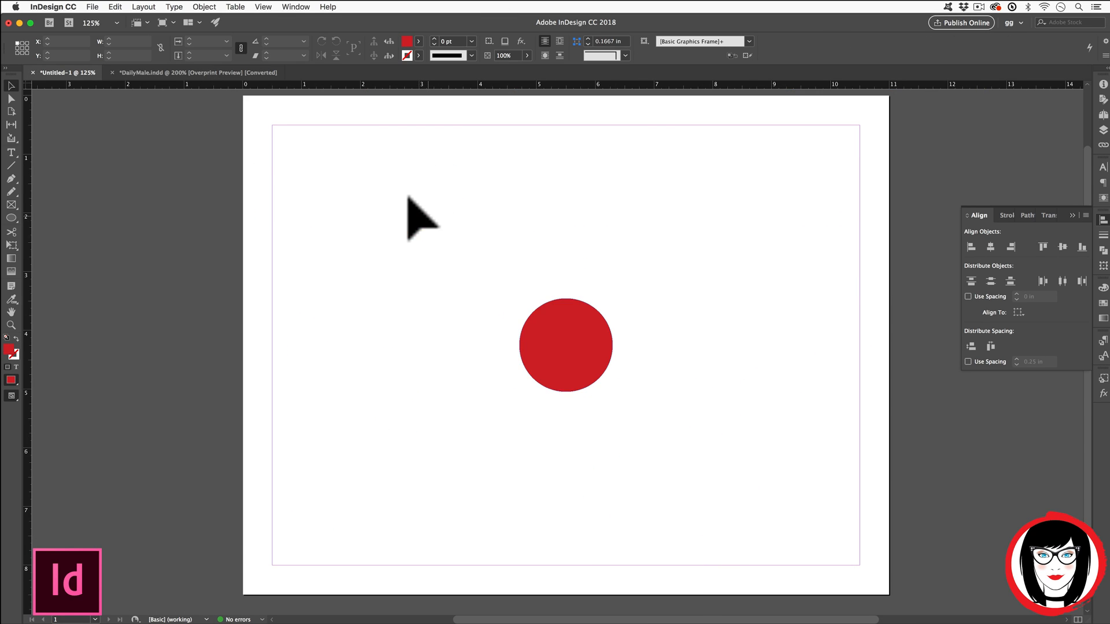
- Duplicate the centred circle diagonally on both sides and move the copies closer, with the upper-left one at about X 2.48 in, Y 2.26 in
{"action": "left_click", "coordinate": [564, 335]}
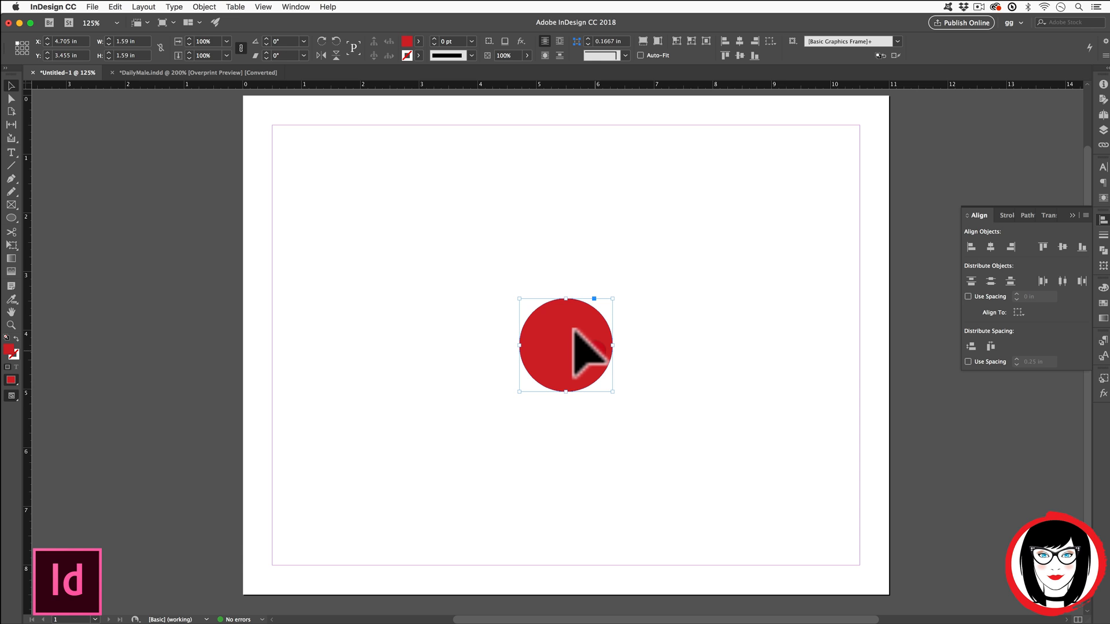
{"action": "left_click_drag", "start_coordinate": [581, 347], "coordinate": [779, 477]}
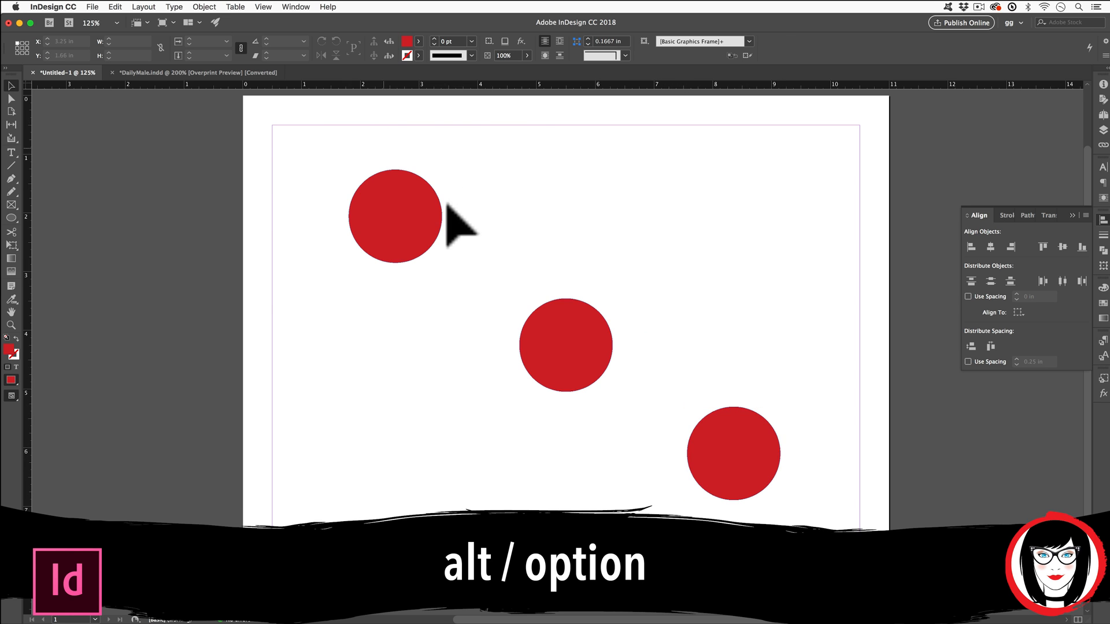
{"action": "left_click_drag", "start_coordinate": [751, 463], "coordinate": [700, 434]}
{"action": "left_click_drag", "start_coordinate": [425, 223], "coordinate": [453, 263]}
{"action": "left_click", "coordinate": [562, 214]}
{"action": "left_click", "coordinate": [671, 178]}
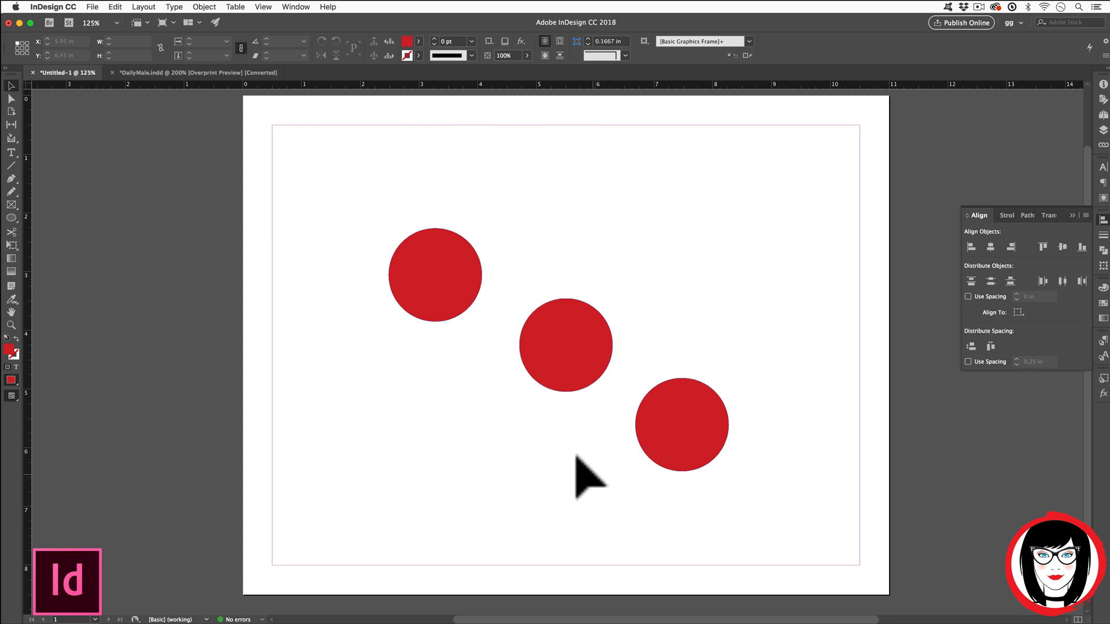
{"action": "left_click", "coordinate": [764, 499]}
- Select all three circles and try aligning their top edges to the selection
{"action": "key", "text": "super+a"}
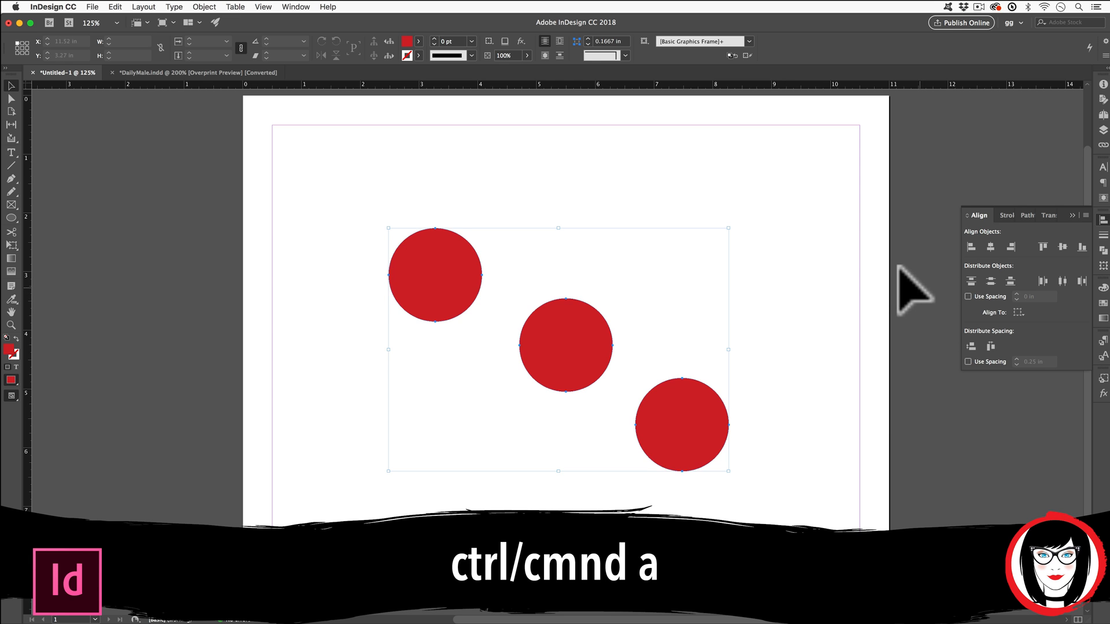
{"action": "left_click", "coordinate": [821, 279]}
{"action": "left_click_drag", "start_coordinate": [314, 166], "coordinate": [780, 509]}
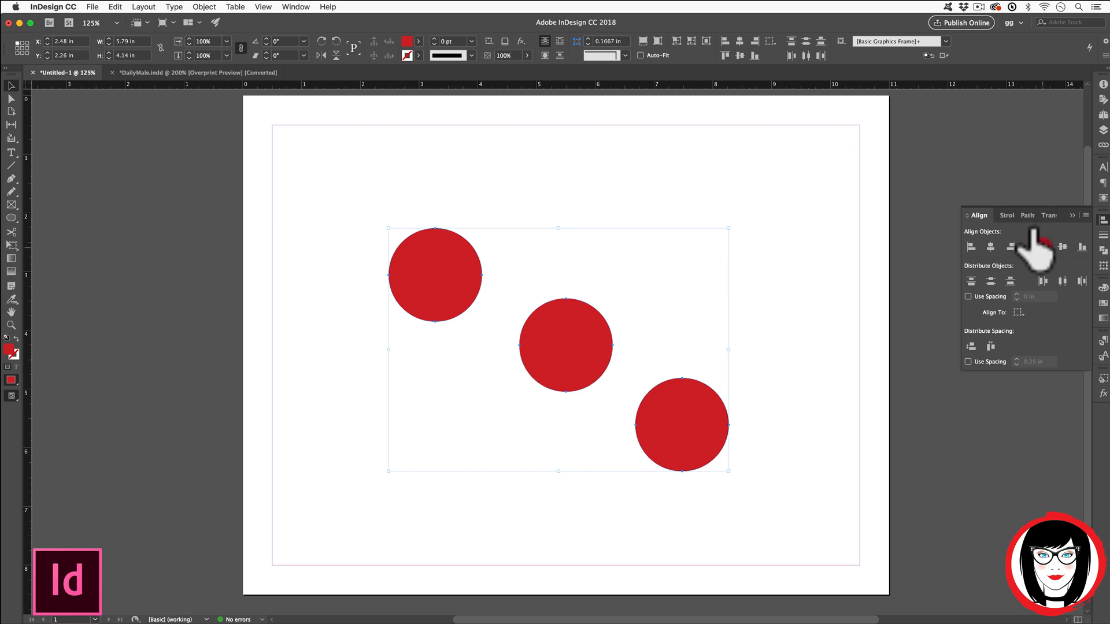
{"action": "left_click", "coordinate": [1043, 247]}
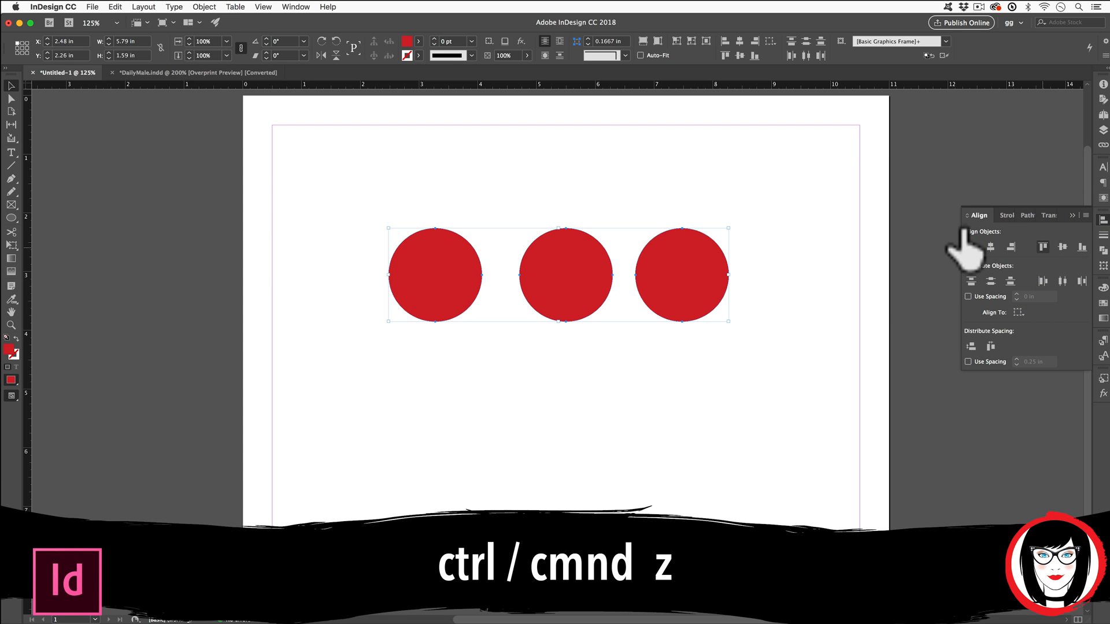
{"action": "key", "text": "super+z"}
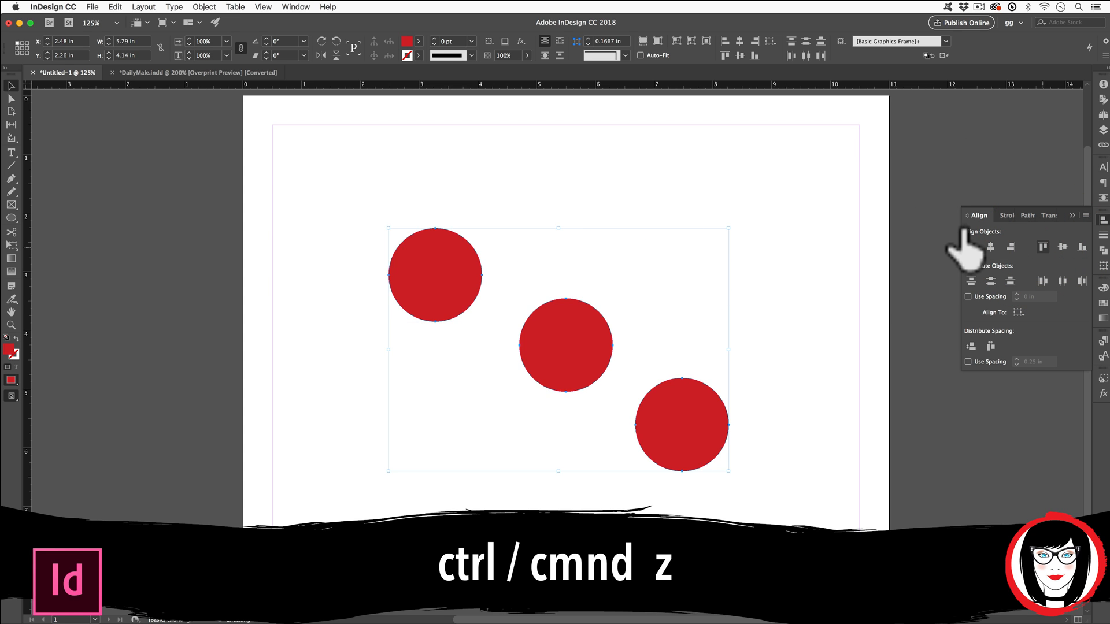
- Try aligning the three circles by their left edges and by their bottom edges, undoing each alignment
{"action": "left_click", "coordinate": [971, 247]}
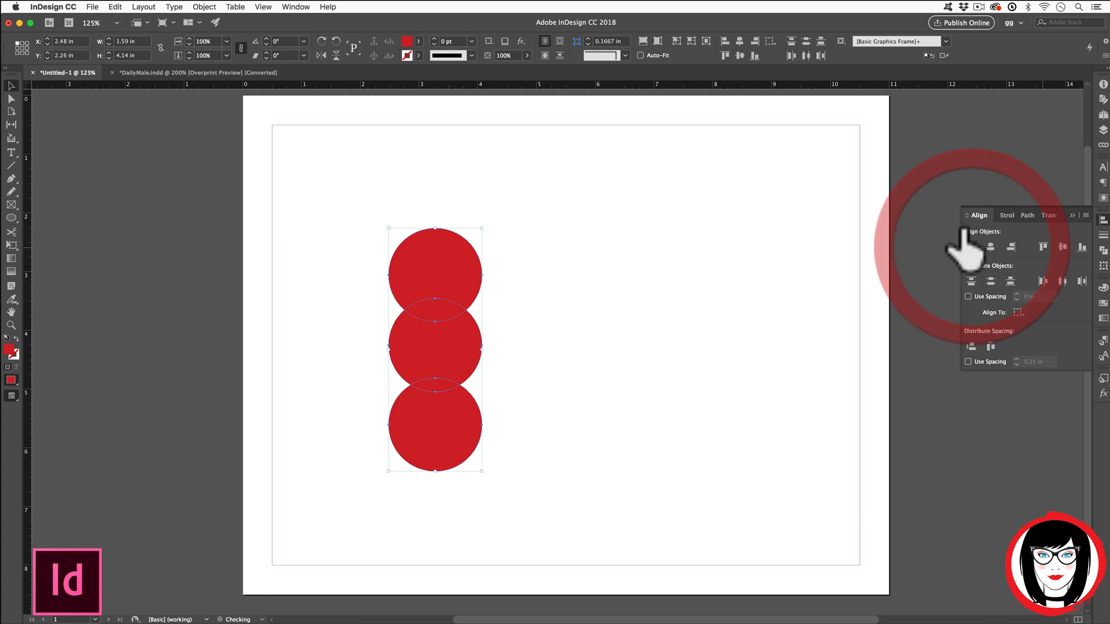
{"action": "key", "text": "super+z"}
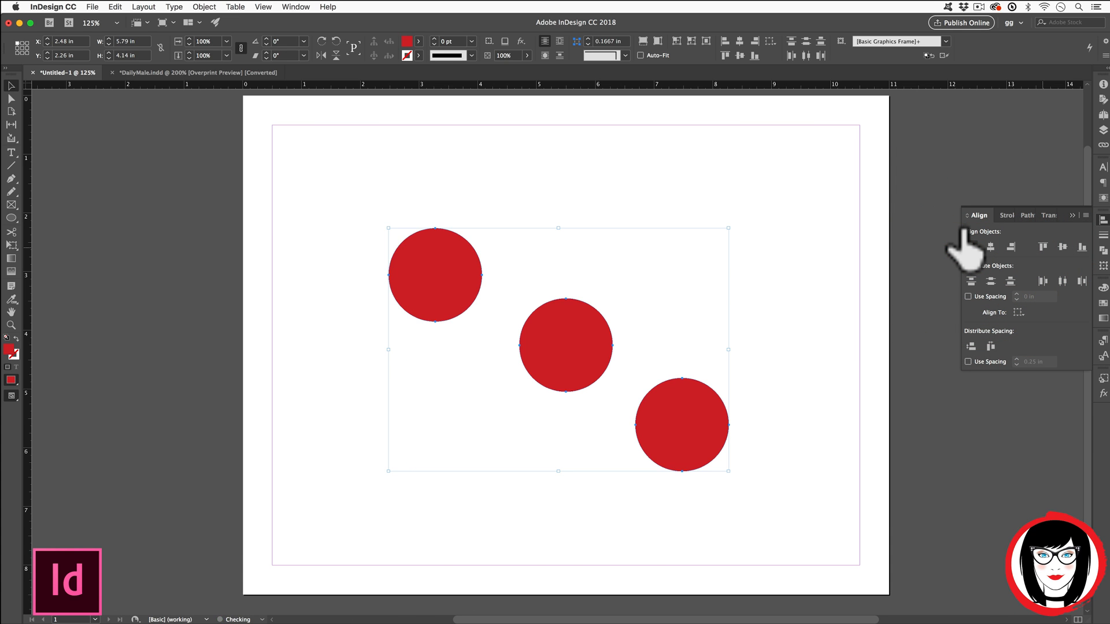
{"action": "left_click", "coordinate": [1081, 247]}
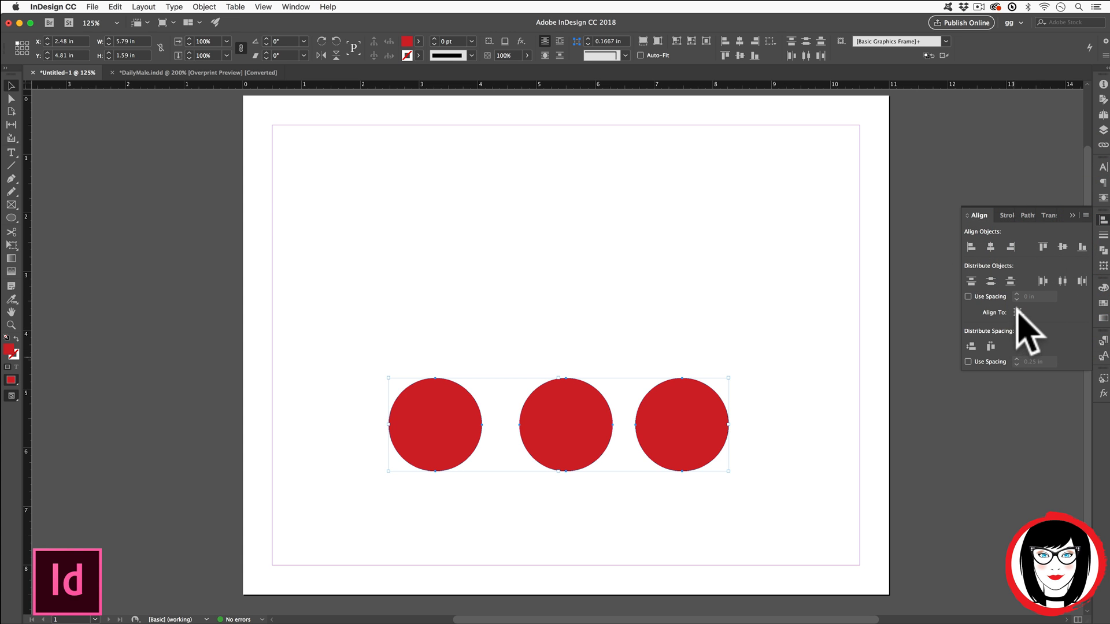
{"action": "left_click", "coordinate": [1017, 312]}
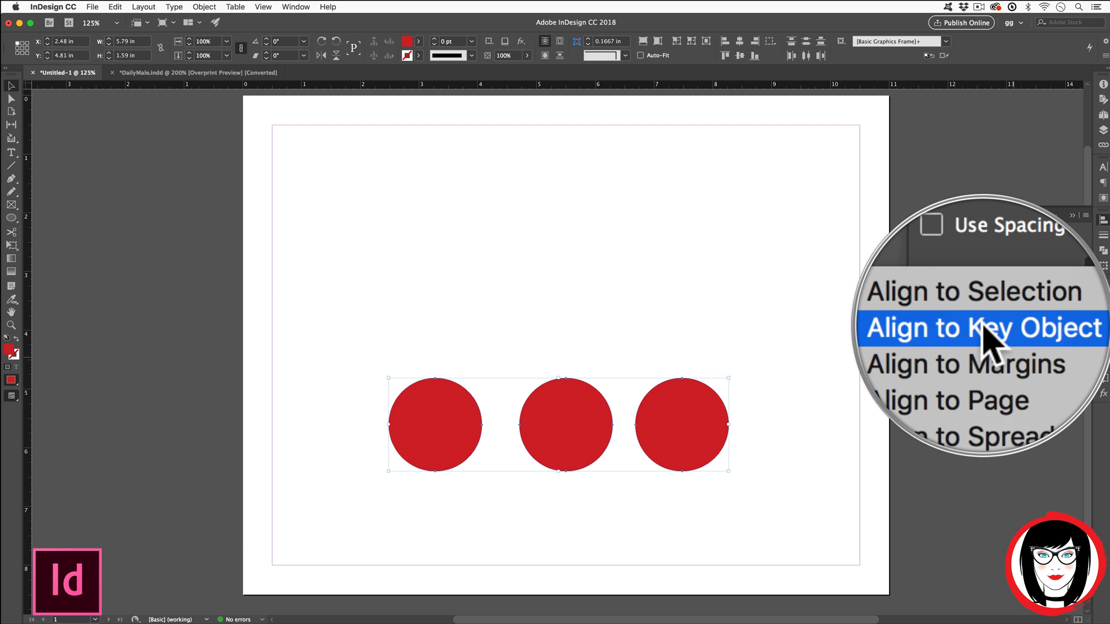
{"action": "left_click", "coordinate": [800, 283]}
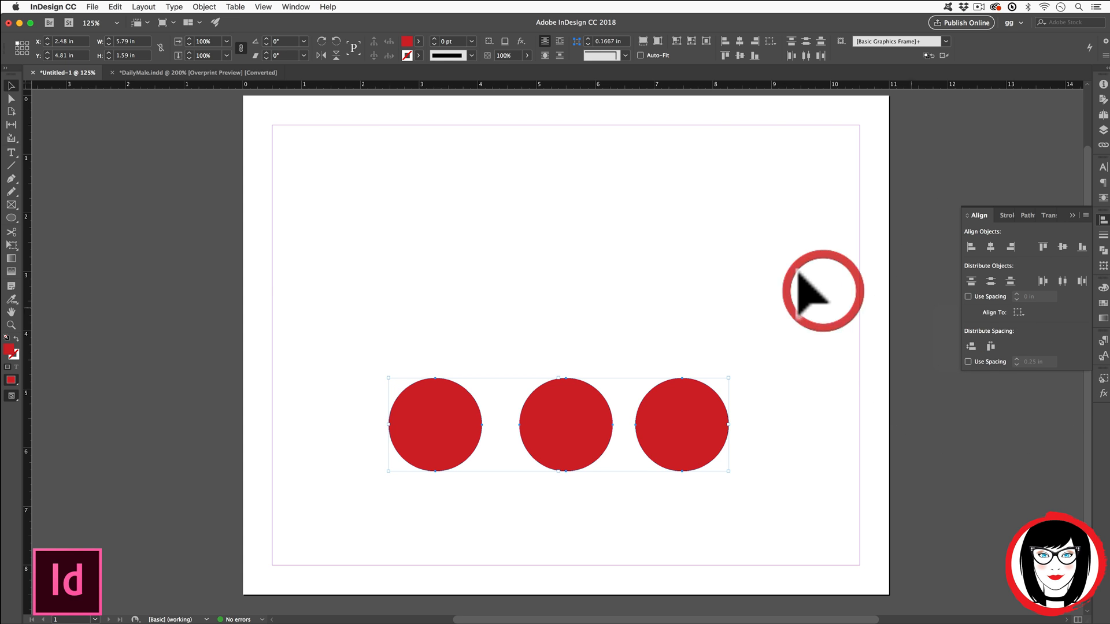
{"action": "key", "text": "cmd+z"}
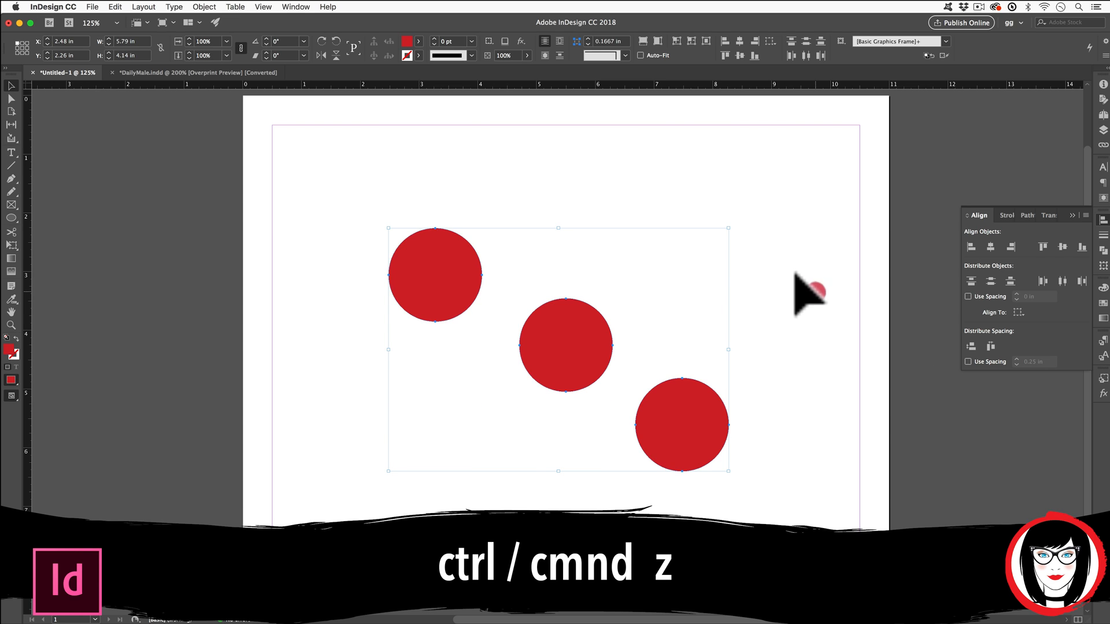
{"action": "left_click", "coordinate": [795, 274]}
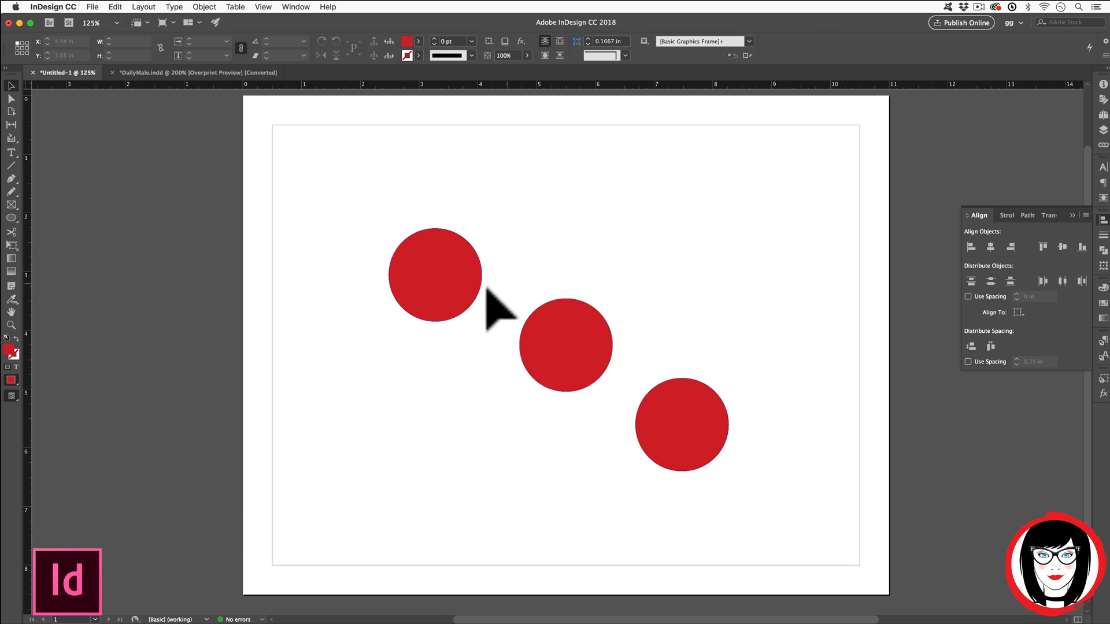
- Select all three circles, choose Align to Key Object with the middle circle as key, and try aligning their vertical centres
{"action": "left_click", "coordinate": [529, 315]}
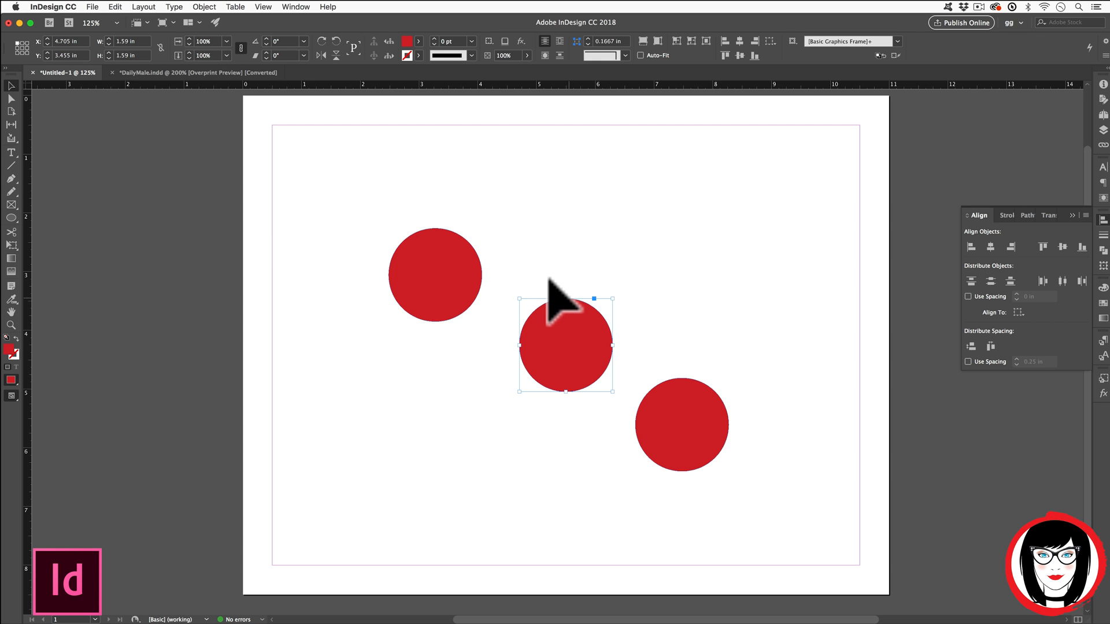
{"action": "key", "text": "super+a"}
{"action": "left_click", "coordinate": [312, 164]}
{"action": "left_click_drag", "start_coordinate": [345, 177], "coordinate": [785, 481]}
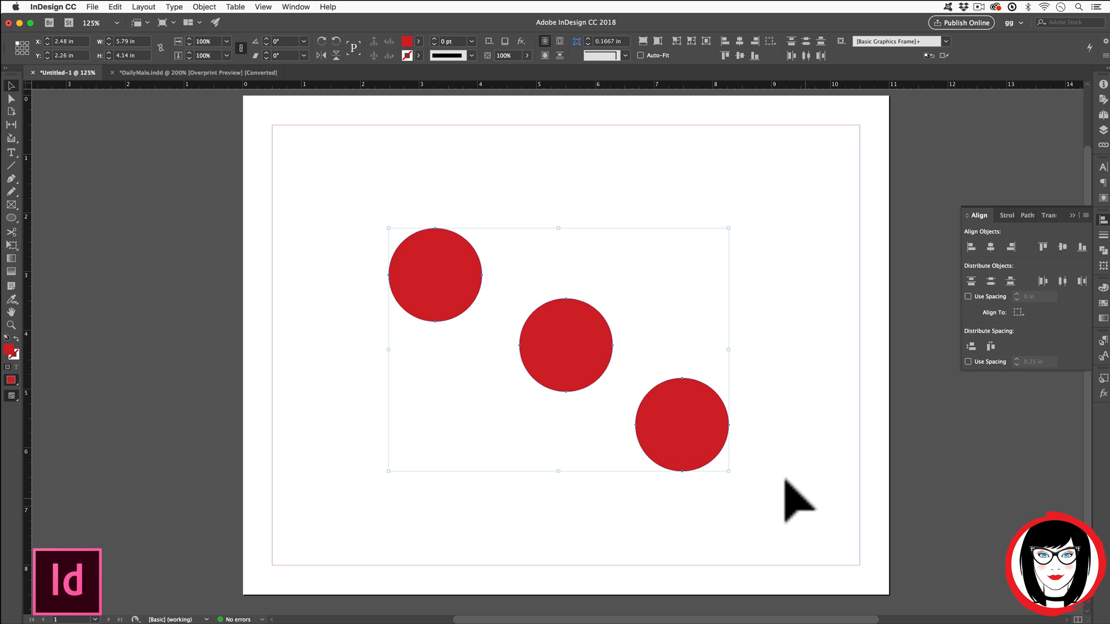
{"action": "left_click", "coordinate": [1019, 313]}
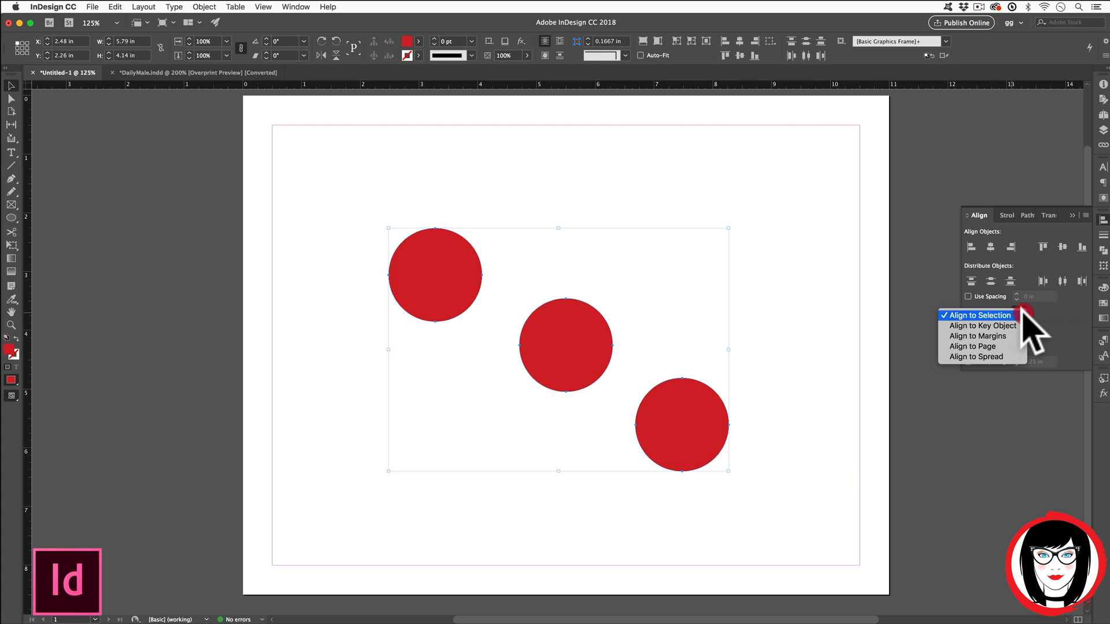
{"action": "left_click", "coordinate": [984, 325]}
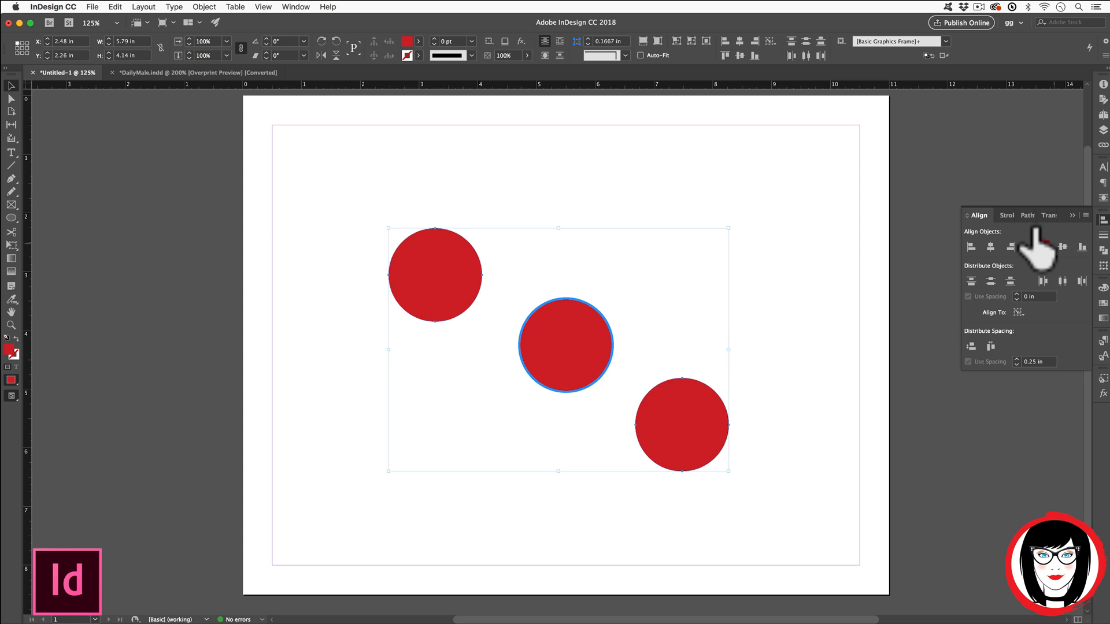
{"action": "left_click", "coordinate": [1062, 247]}
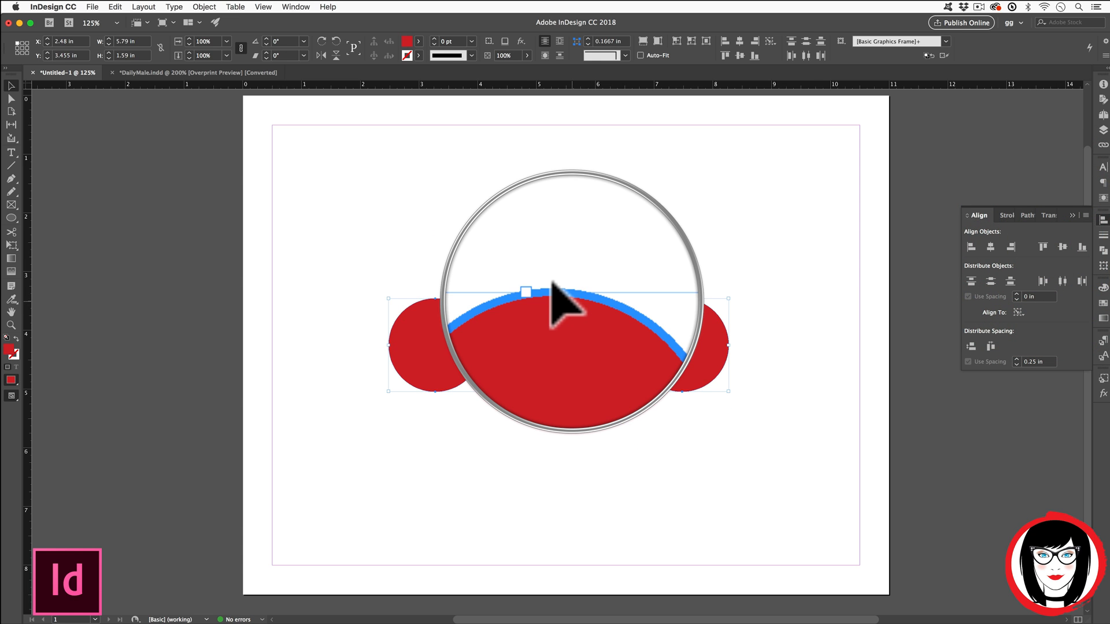
{"action": "key", "text": "super+z"}
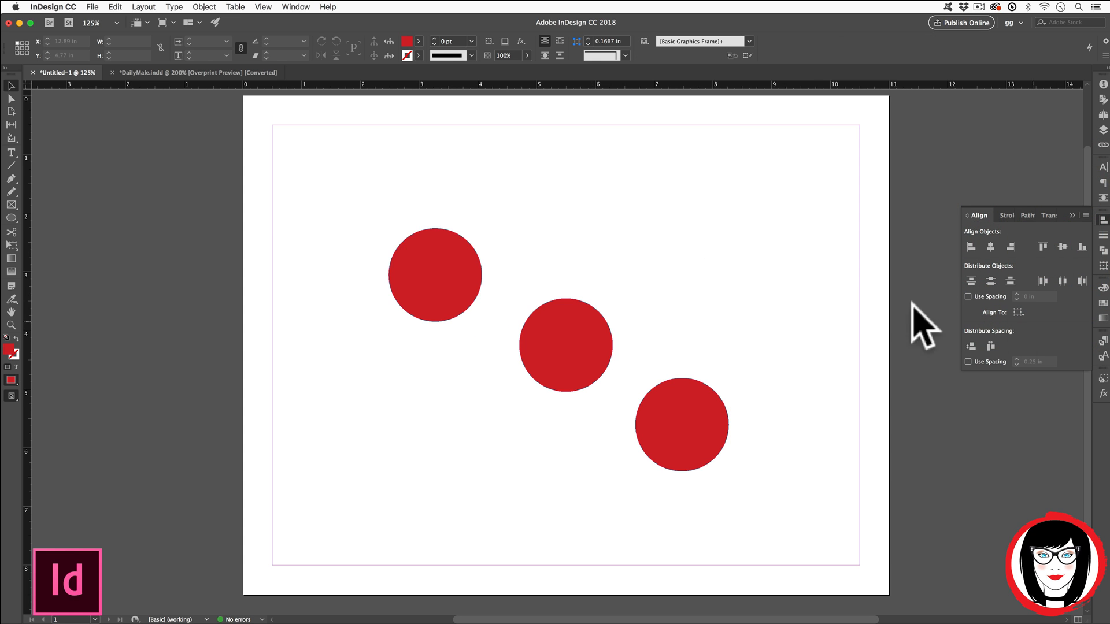
- Reselect the three circles and try aligning their top edges with the reference set to Align to Selection
{"action": "left_click_drag", "start_coordinate": [311, 196], "coordinate": [795, 483]}
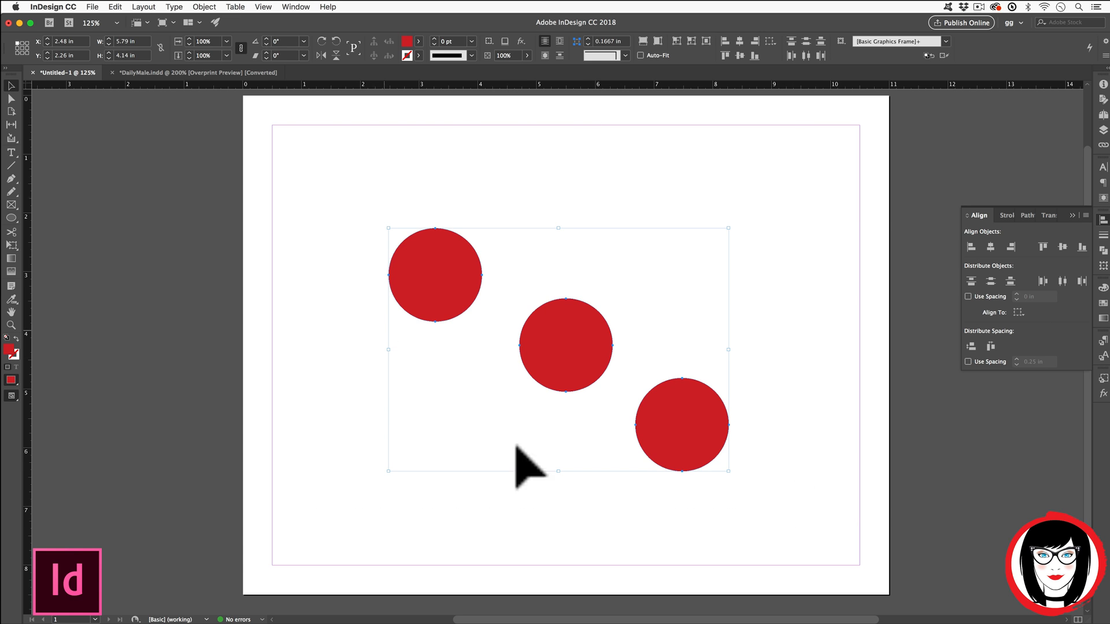
{"action": "left_click", "coordinate": [1019, 311]}
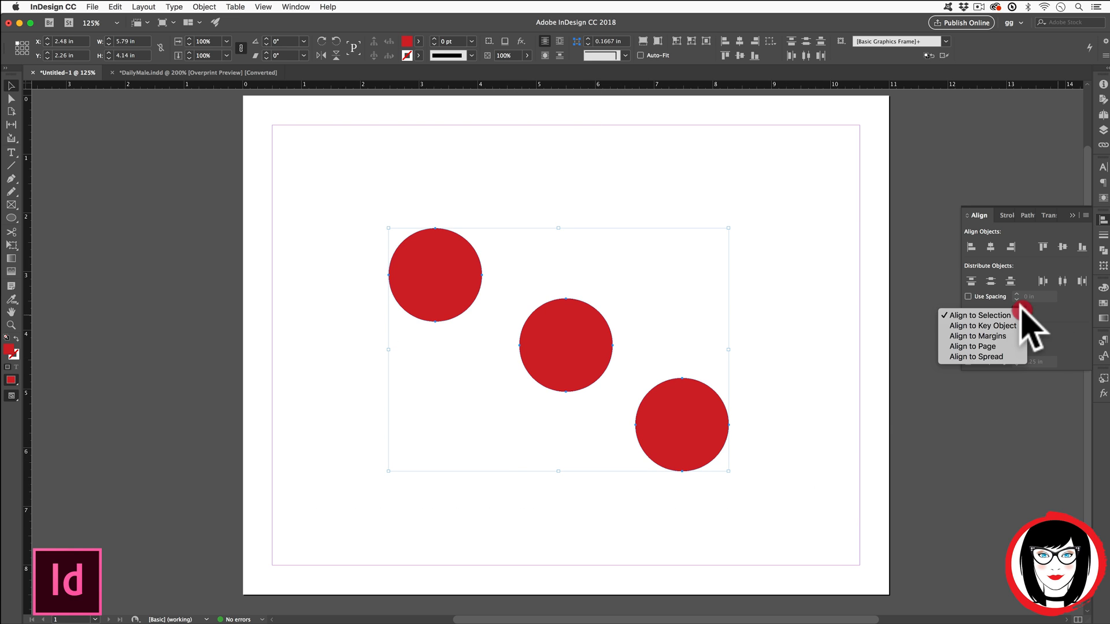
{"action": "left_click", "coordinate": [982, 315]}
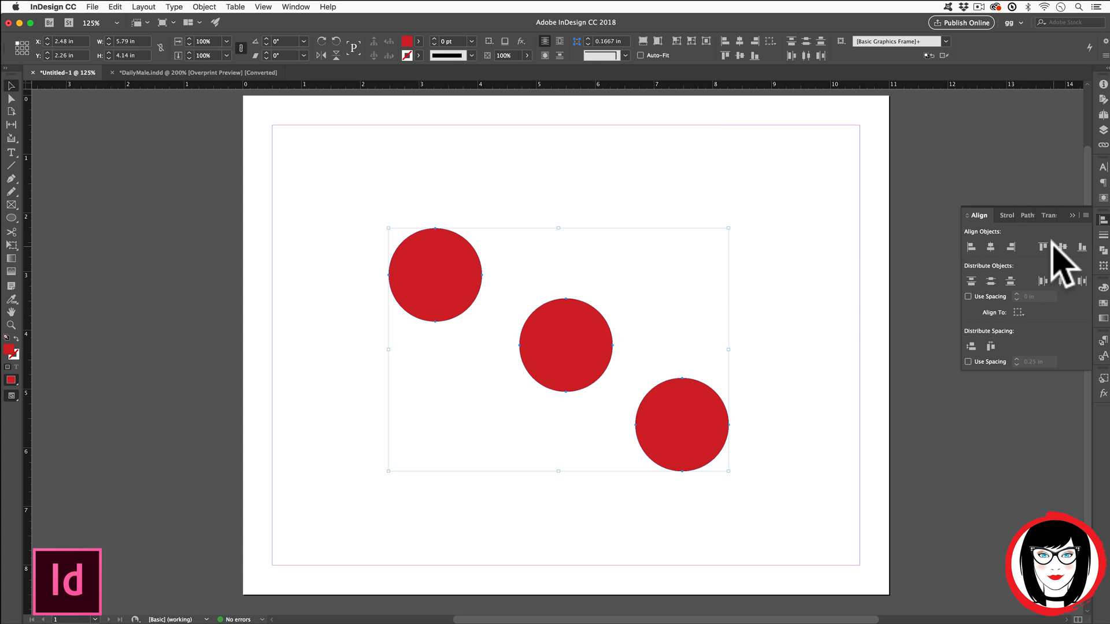
{"action": "left_click", "coordinate": [1042, 247]}
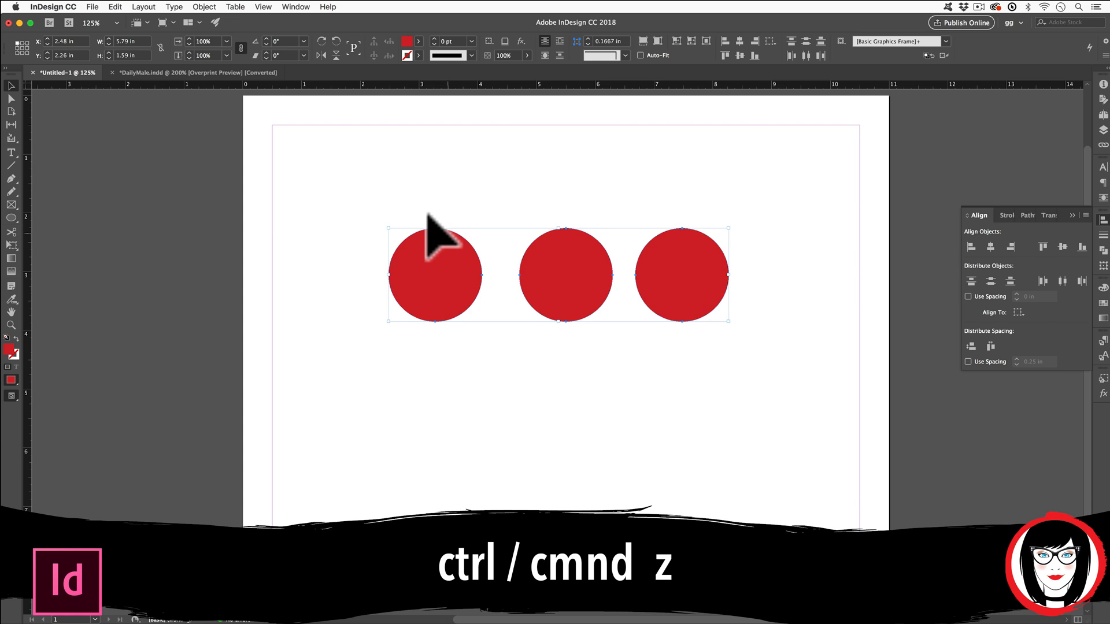
{"action": "key", "text": "super+z"}
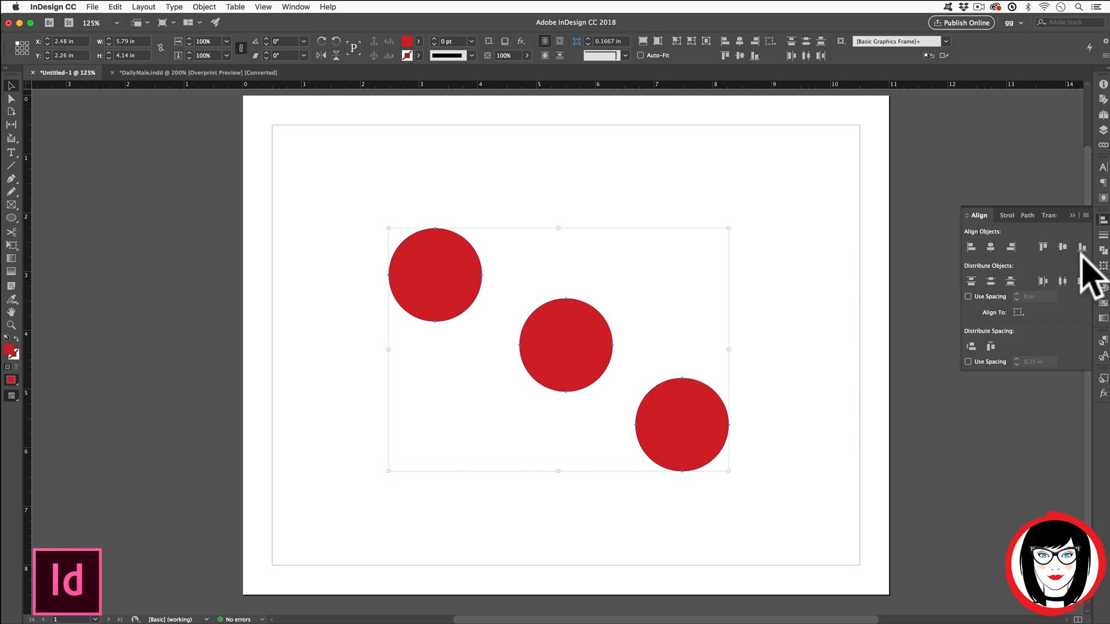
{"action": "left_click", "coordinate": [915, 316]}
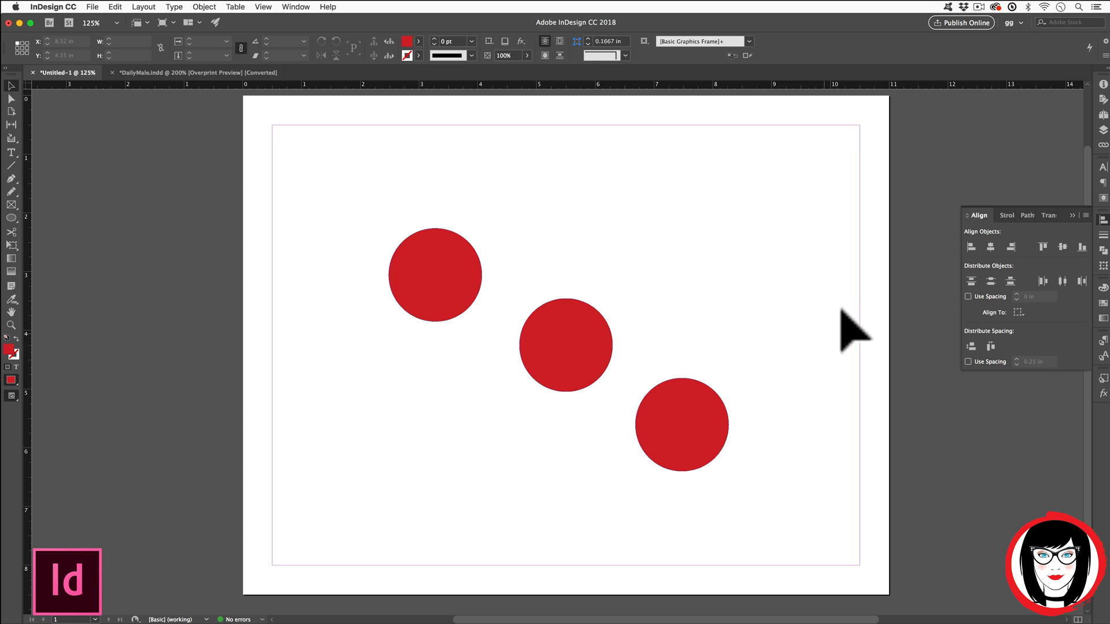
- Examine the page 12–13 spread in DailyMale.indd and return to Untitled-1 with the Align options displayed
{"action": "left_click", "coordinate": [137, 73]}
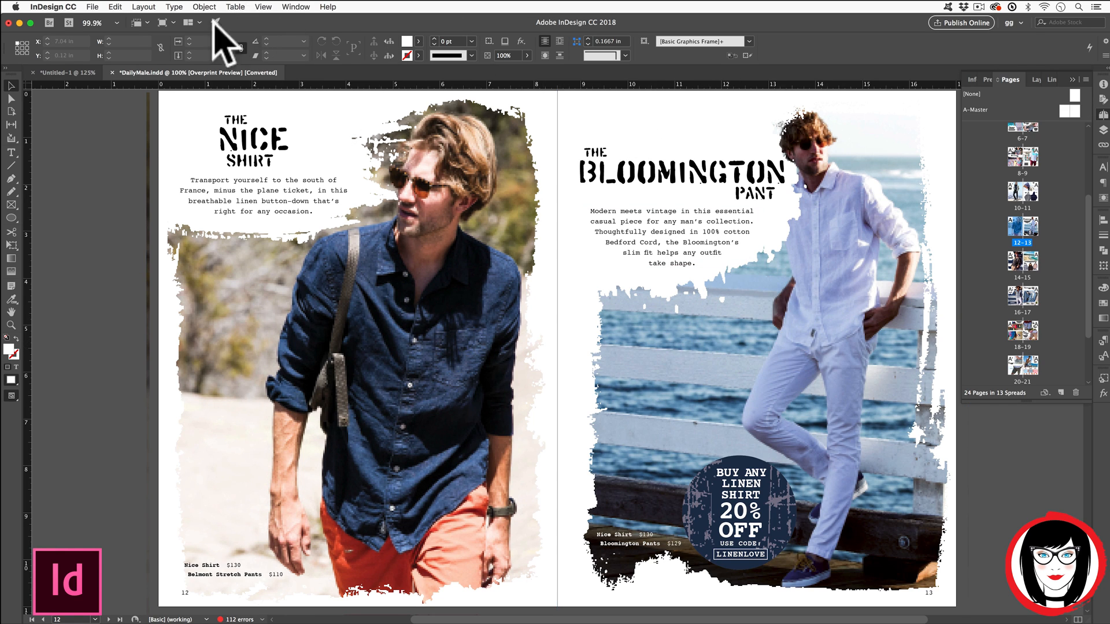
{"action": "left_click", "coordinate": [86, 74]}
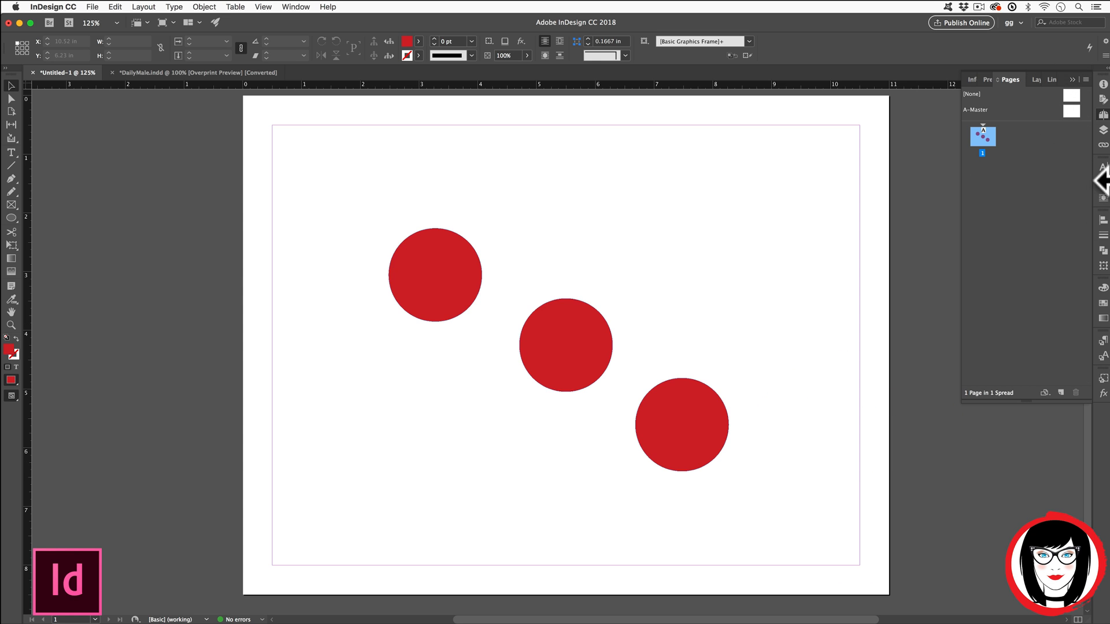
{"action": "left_click", "coordinate": [1102, 220]}
{"action": "left_click", "coordinate": [711, 258]}
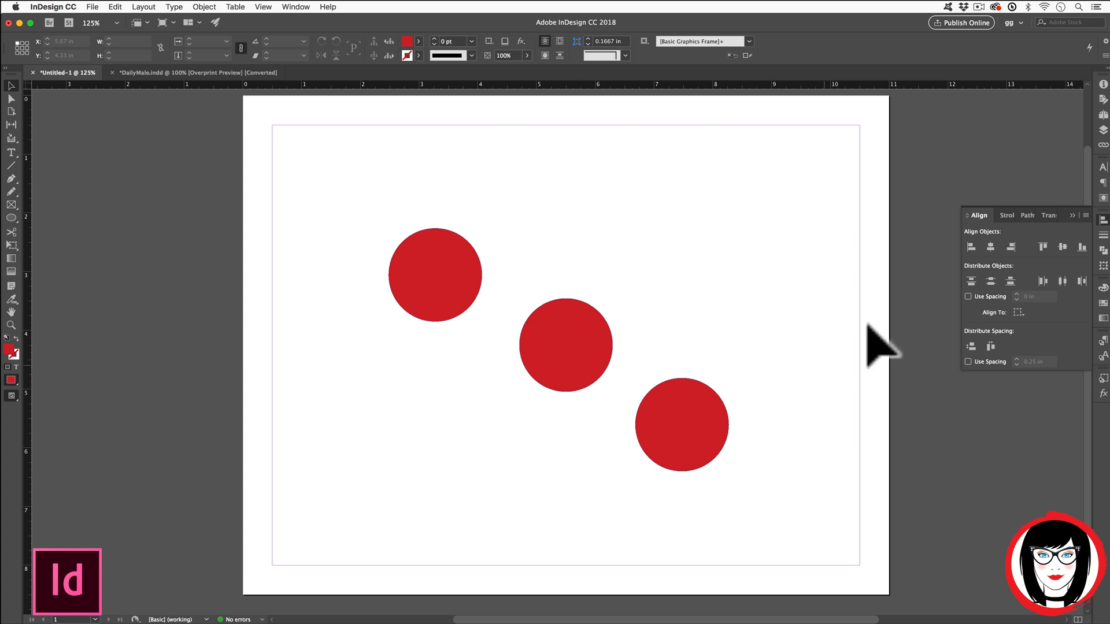
- Select all three circles and set the alignment reference to Align to Margins
{"action": "left_click", "coordinate": [1019, 313]}
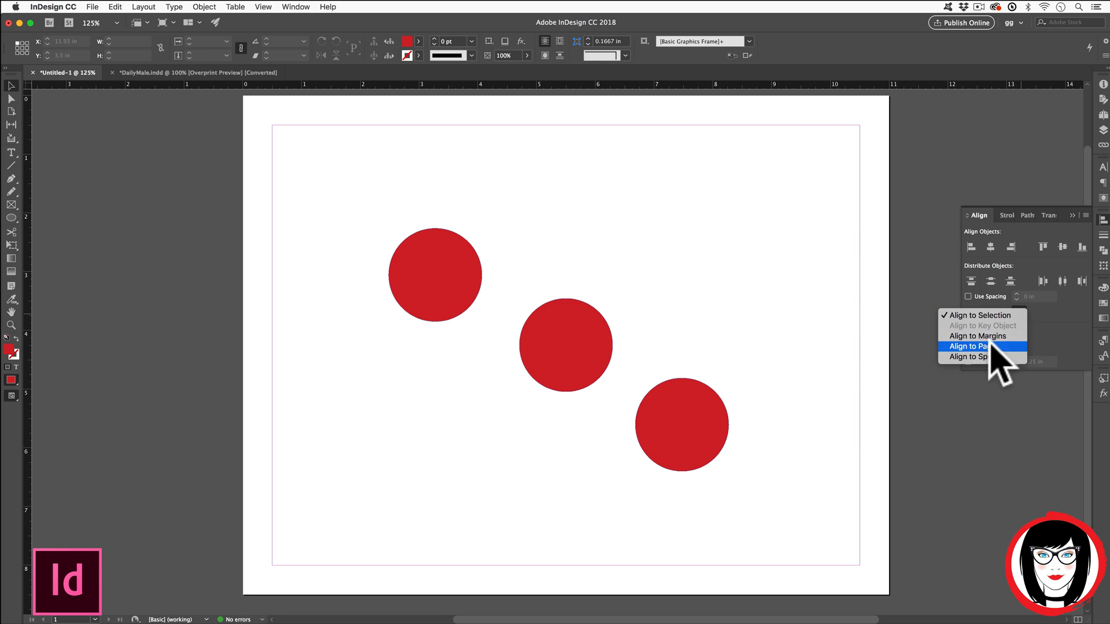
{"action": "left_click", "coordinate": [682, 255]}
{"action": "left_click_drag", "start_coordinate": [364, 197], "coordinate": [825, 509]}
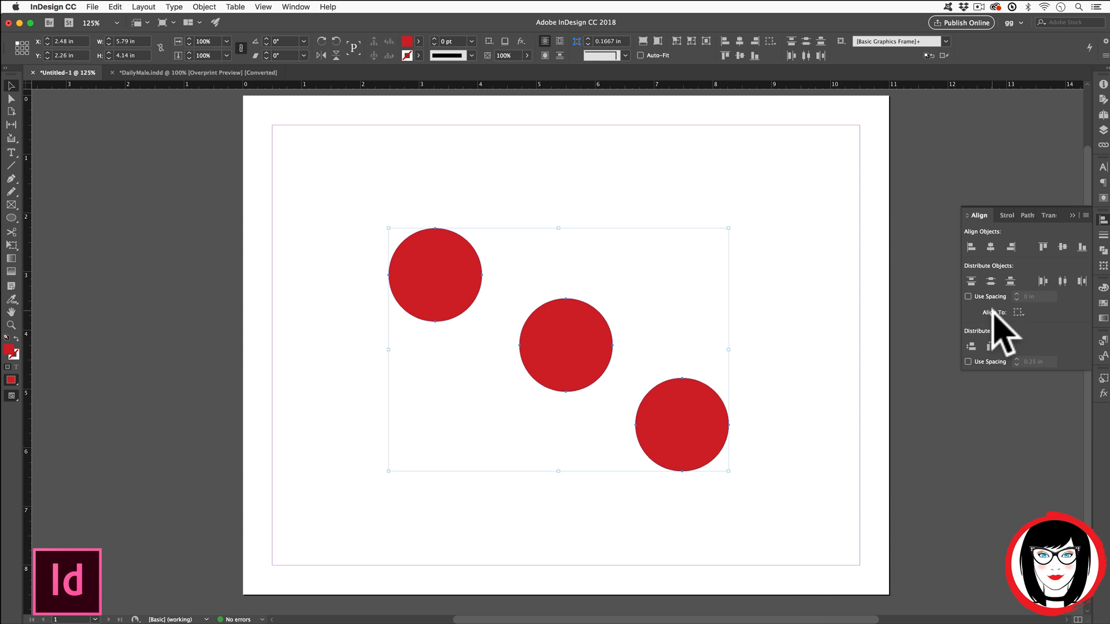
{"action": "left_click", "coordinate": [1020, 312]}
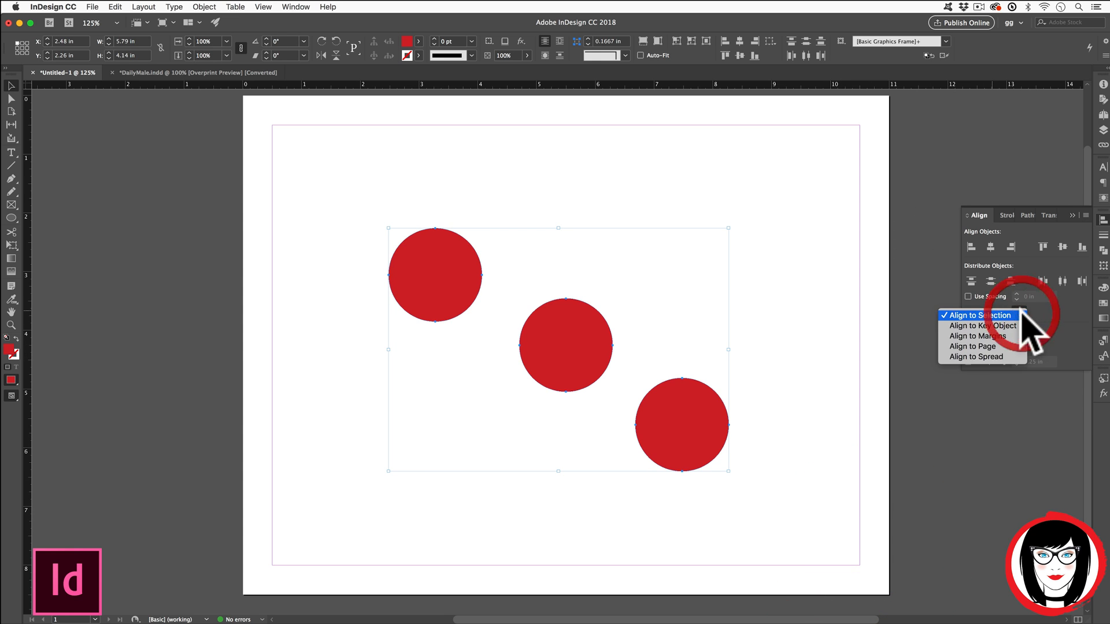
{"action": "left_click", "coordinate": [977, 336]}
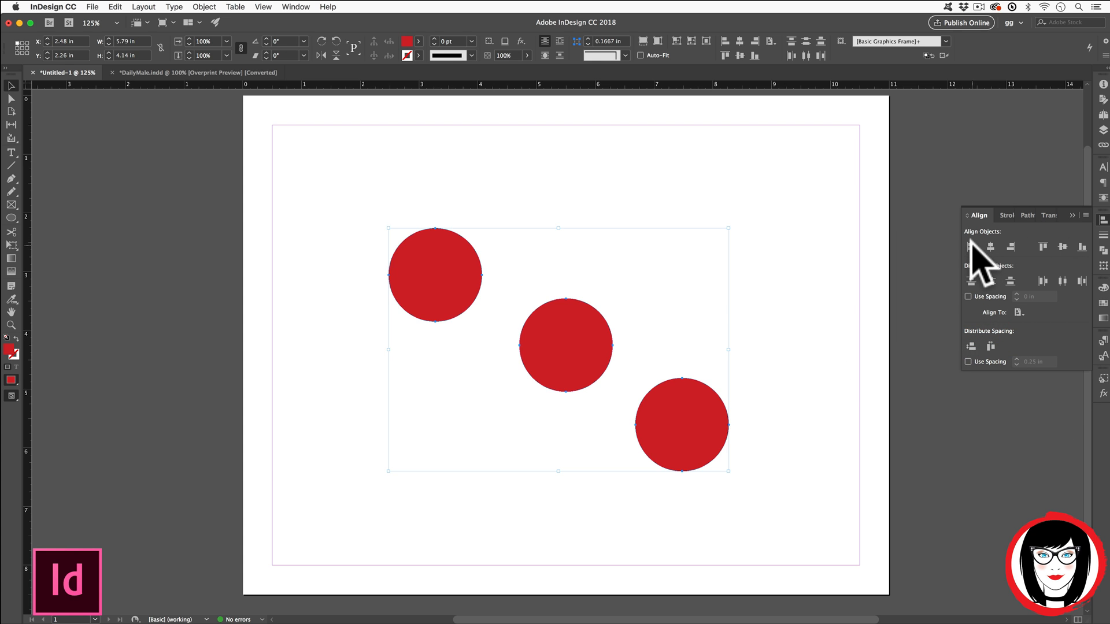
- Try aligning the circles to the page's left margin and right margin, and undo both alignments
{"action": "left_click", "coordinate": [971, 247]}
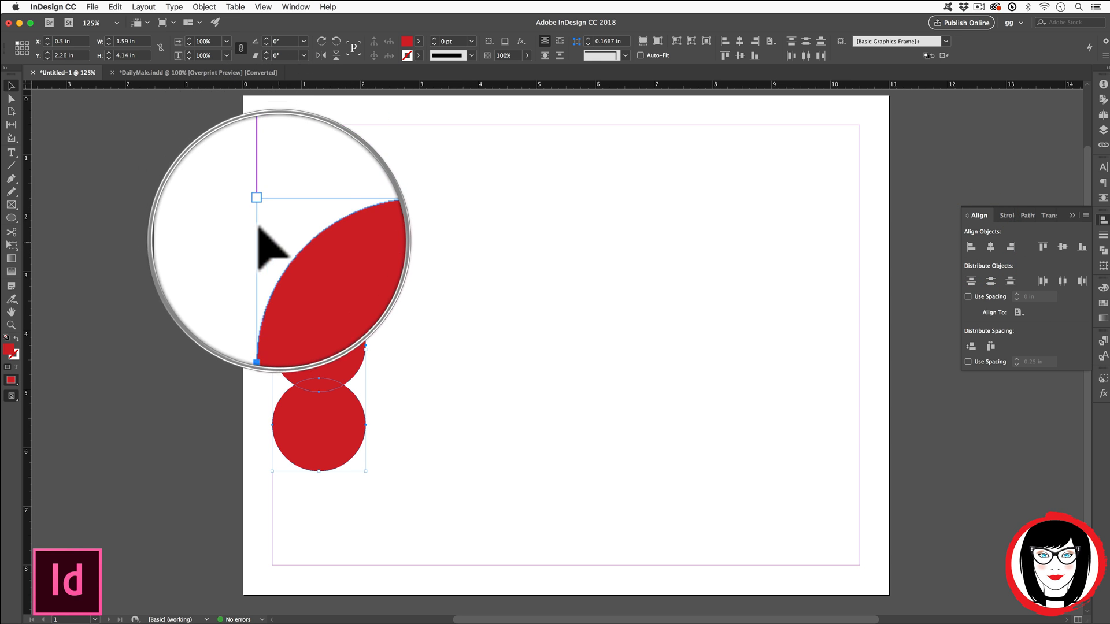
{"action": "left_click", "coordinate": [1010, 246]}
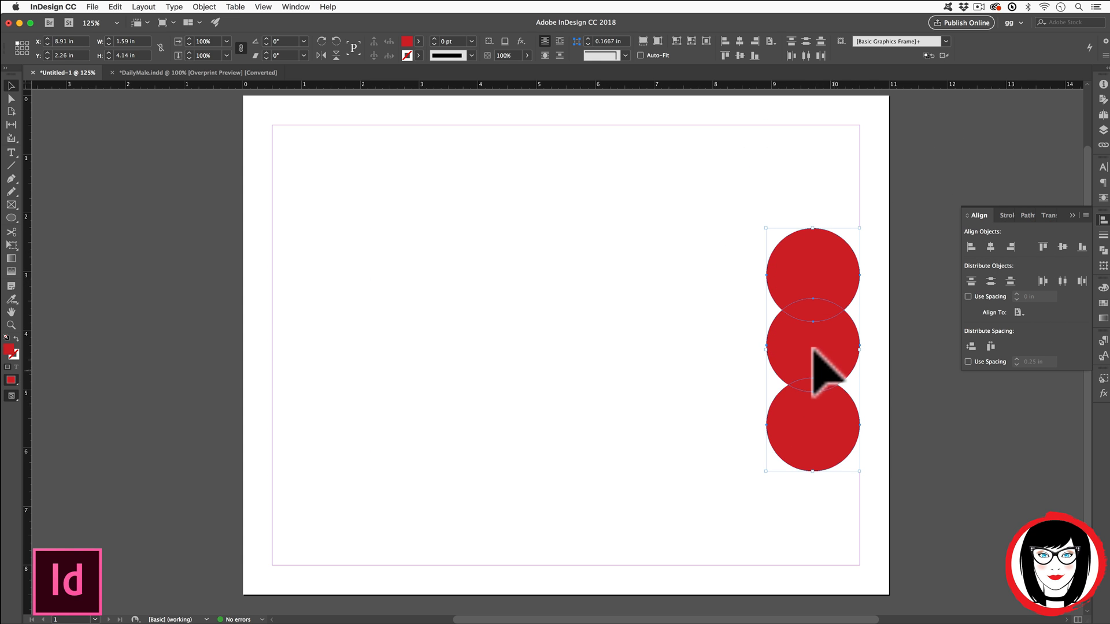
{"action": "key", "text": "super+z"}
{"action": "key", "text": "super+z"}
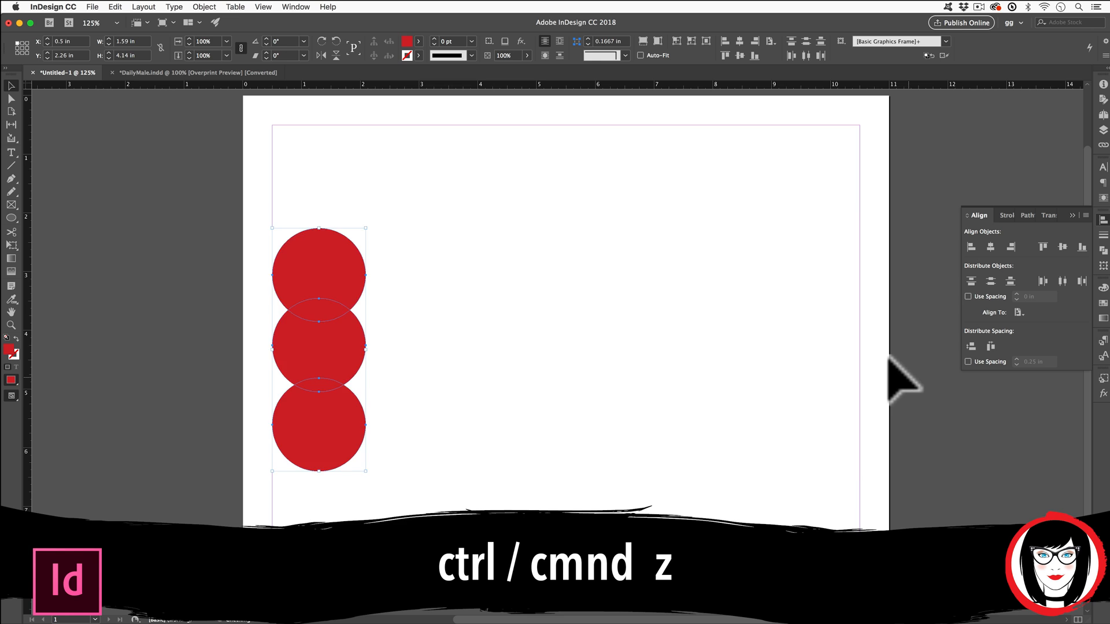
- Try aligning the three circles to the top margin and the bottom margin
{"action": "left_click", "coordinate": [1043, 247]}
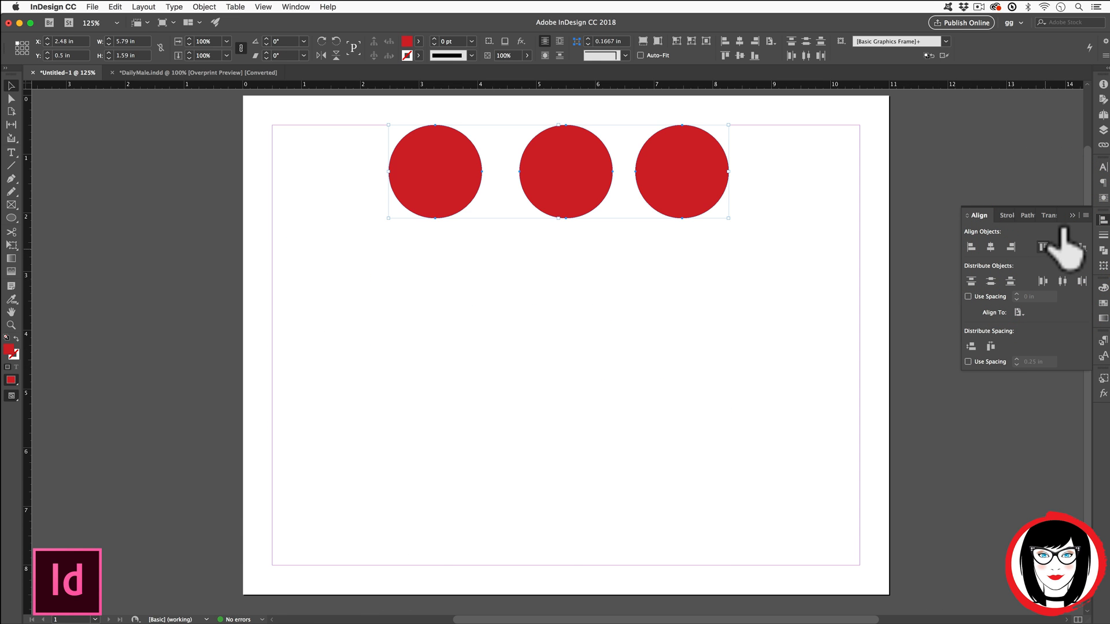
{"action": "left_click", "coordinate": [1081, 247]}
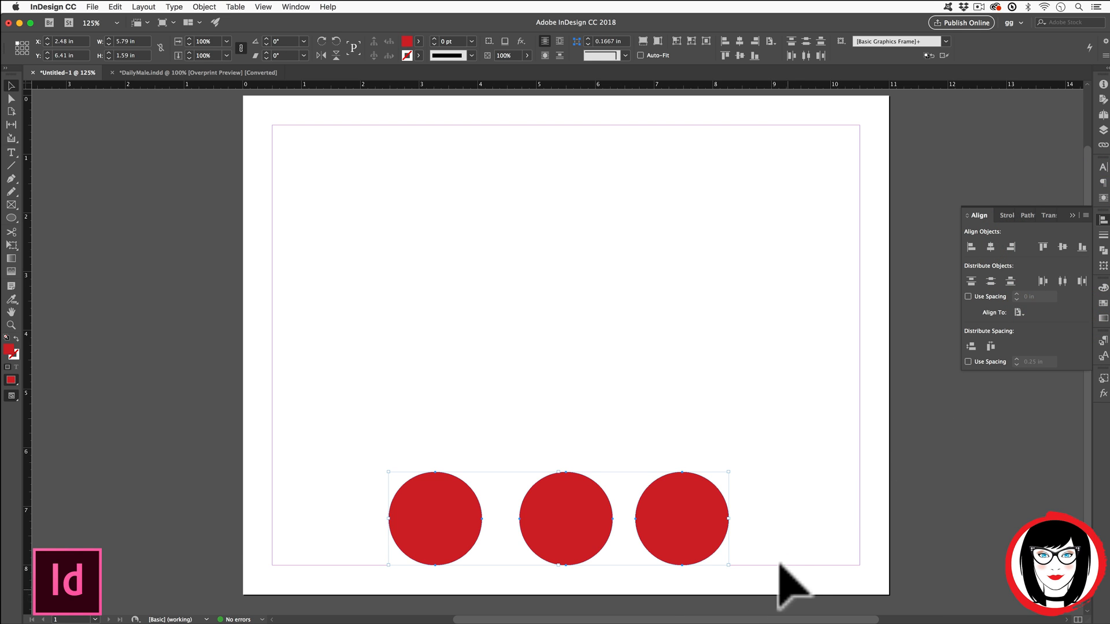
{"action": "left_click", "coordinate": [797, 547]}
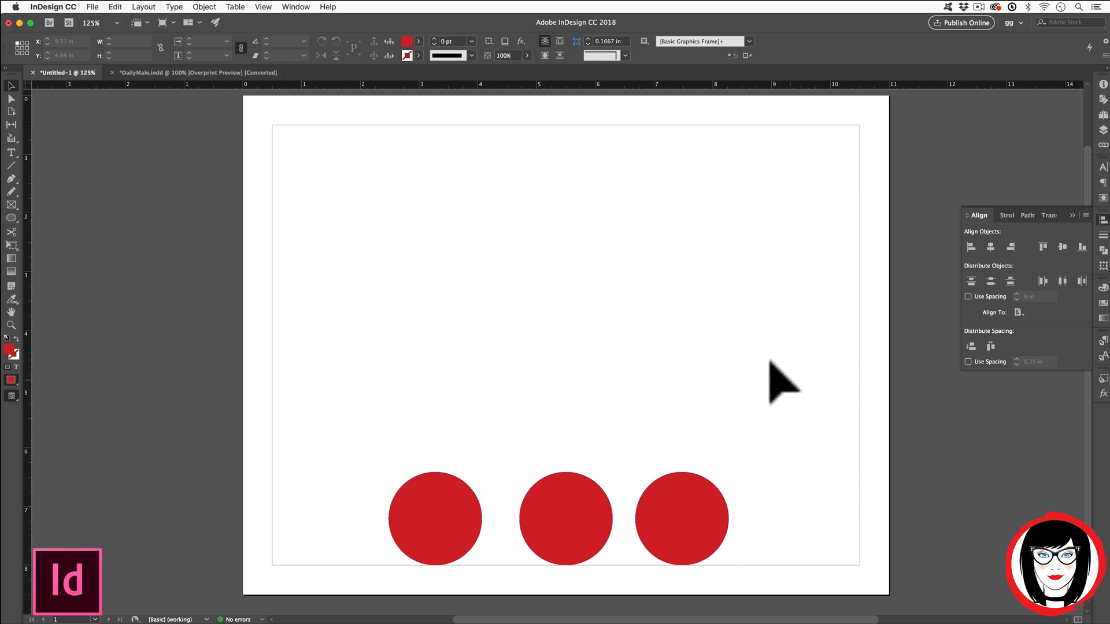
- Set the alignment reference to Align to Page and try aligning the circles to the page's top and bottom edges
{"action": "left_click", "coordinate": [1019, 312]}
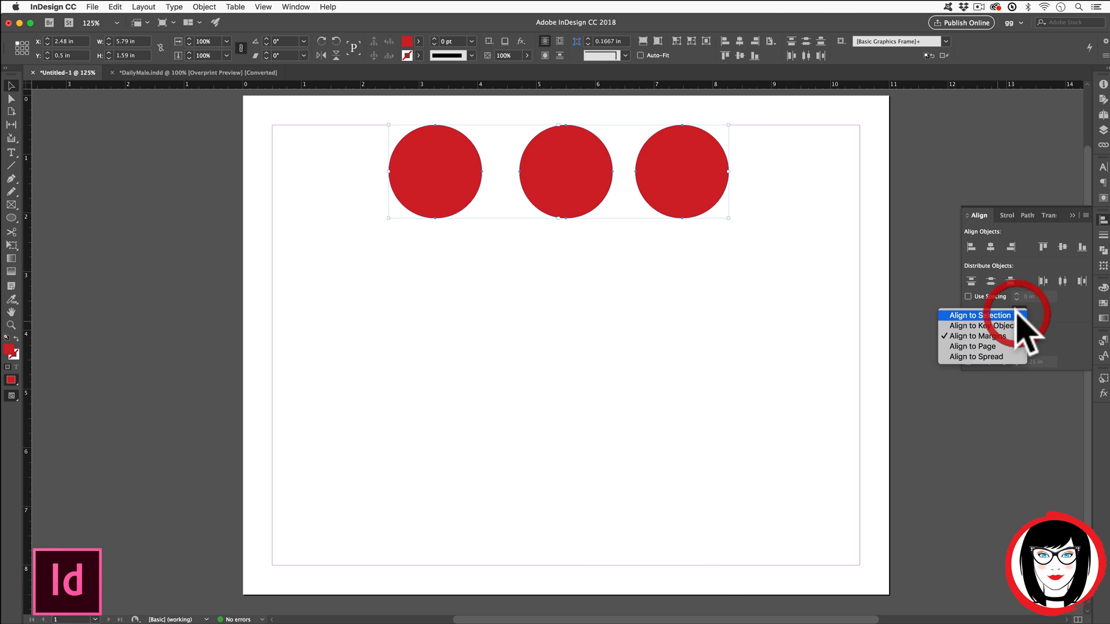
{"action": "left_click", "coordinate": [981, 345]}
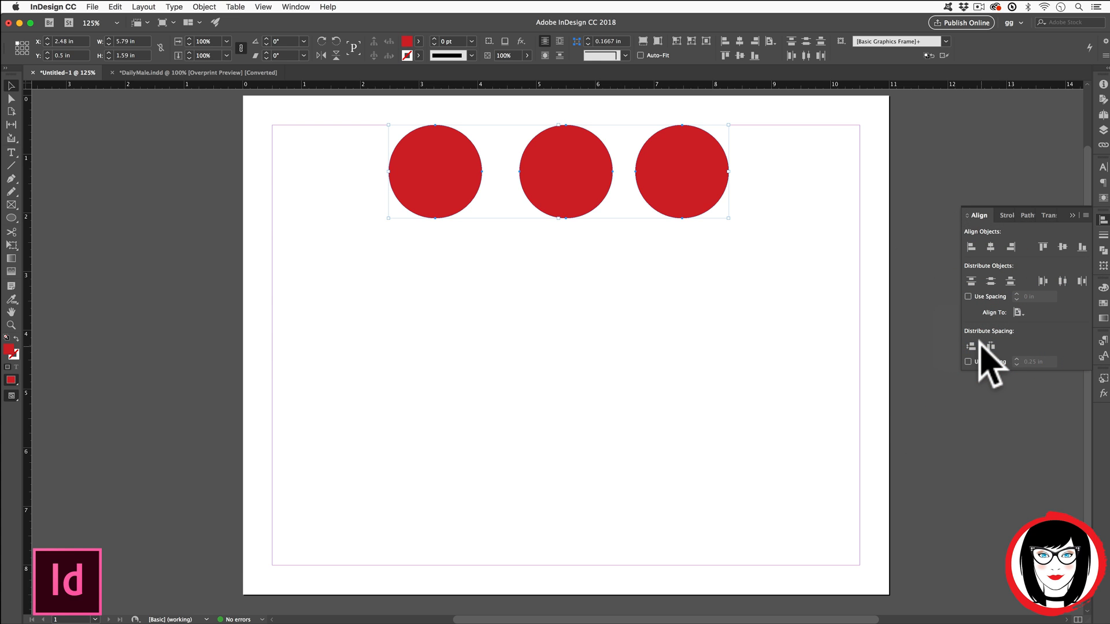
{"action": "left_click", "coordinate": [1042, 245]}
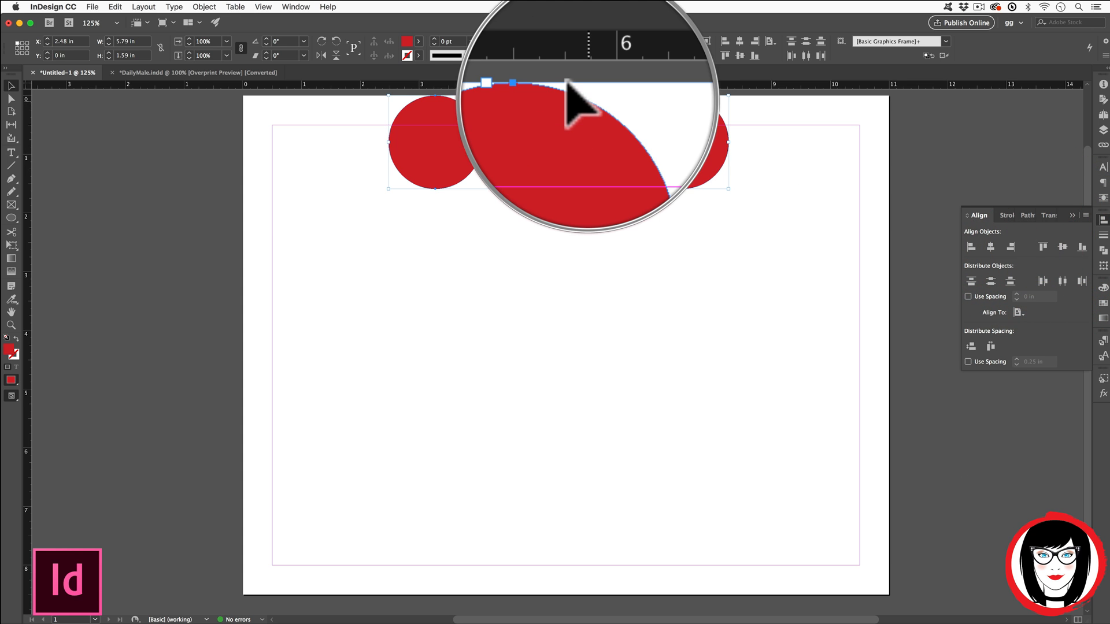
{"action": "left_click", "coordinate": [1081, 247]}
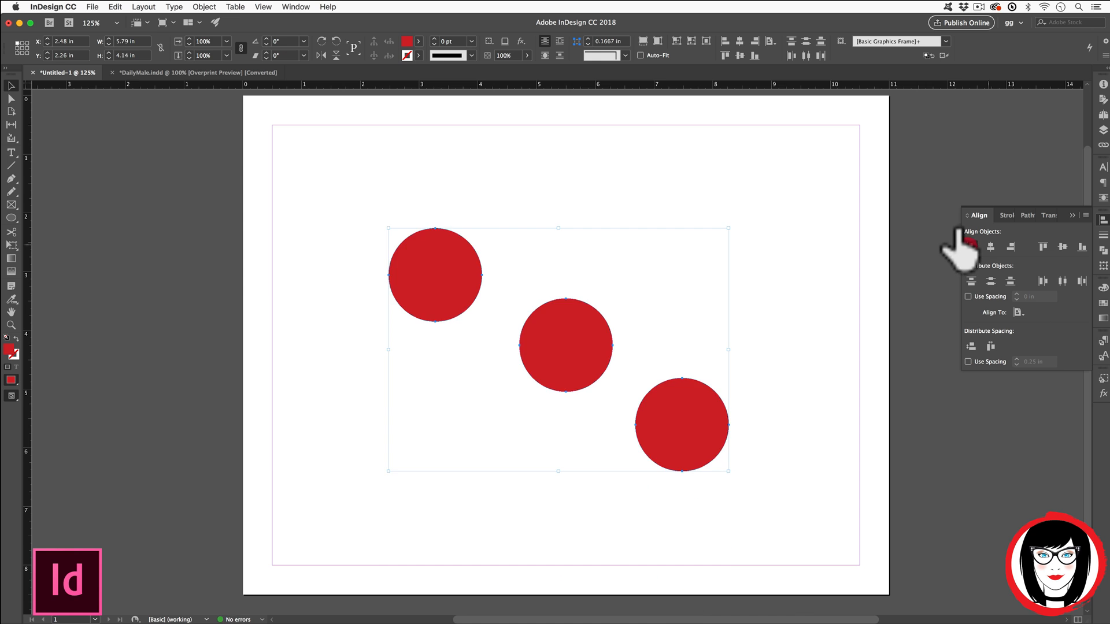
- Try aligning the circles to the page's left and right edges, and align their vertical centres to the page
{"action": "left_click", "coordinate": [971, 247]}
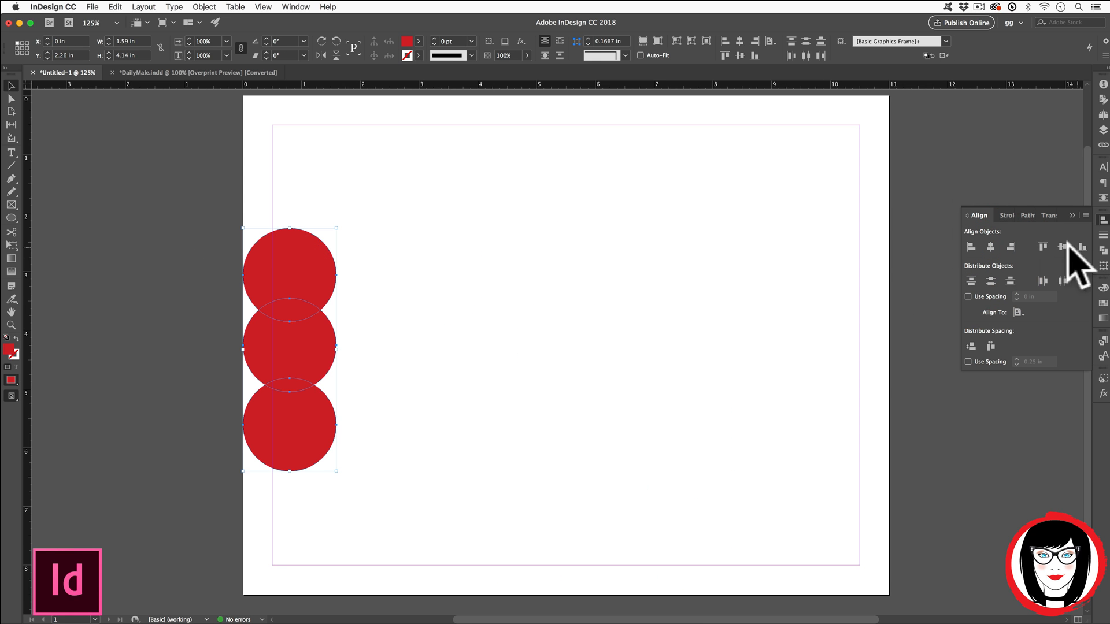
{"action": "left_click", "coordinate": [1010, 247]}
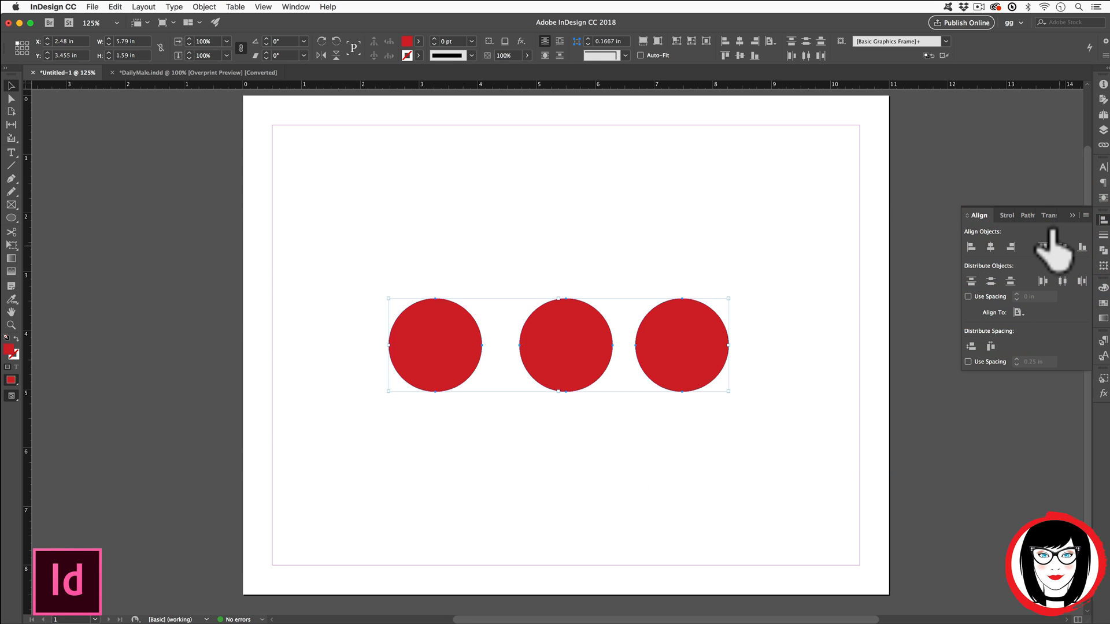
{"action": "left_click", "coordinate": [1063, 247]}
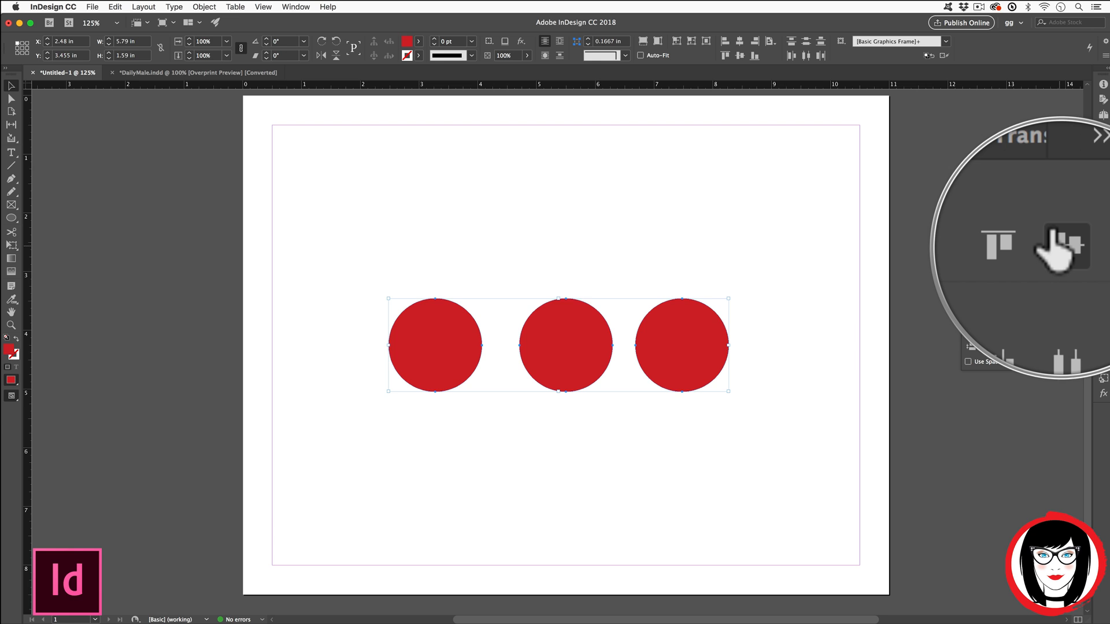
{"action": "left_click", "coordinate": [846, 207]}
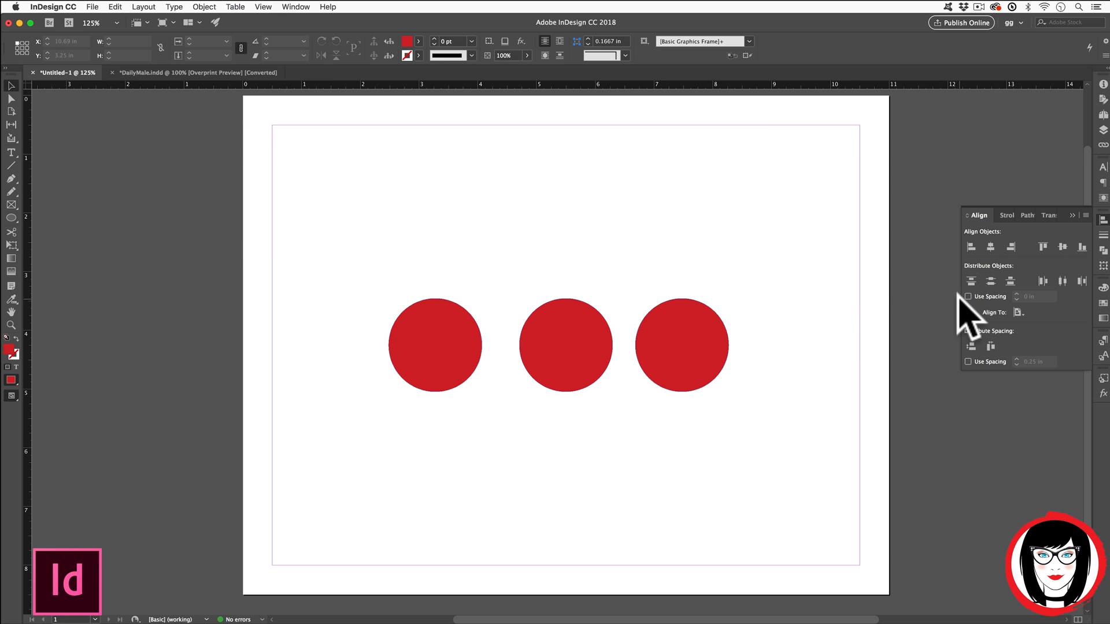
- Spread the three circles unevenly, with one at the right margin and the lowest at about X 1.33 in, Y 5.44 in
{"action": "left_click", "coordinate": [829, 347]}
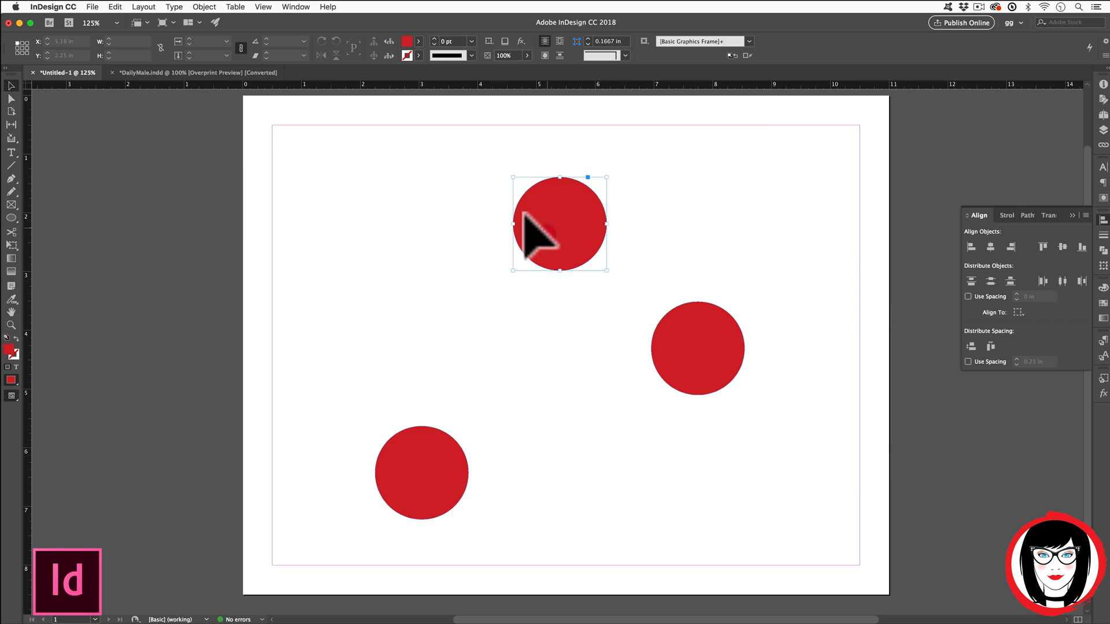
{"action": "left_click_drag", "start_coordinate": [540, 232], "coordinate": [495, 310]}
{"action": "left_click_drag", "start_coordinate": [695, 358], "coordinate": [813, 332]}
{"action": "left_click_drag", "start_coordinate": [397, 426], "coordinate": [344, 415]}
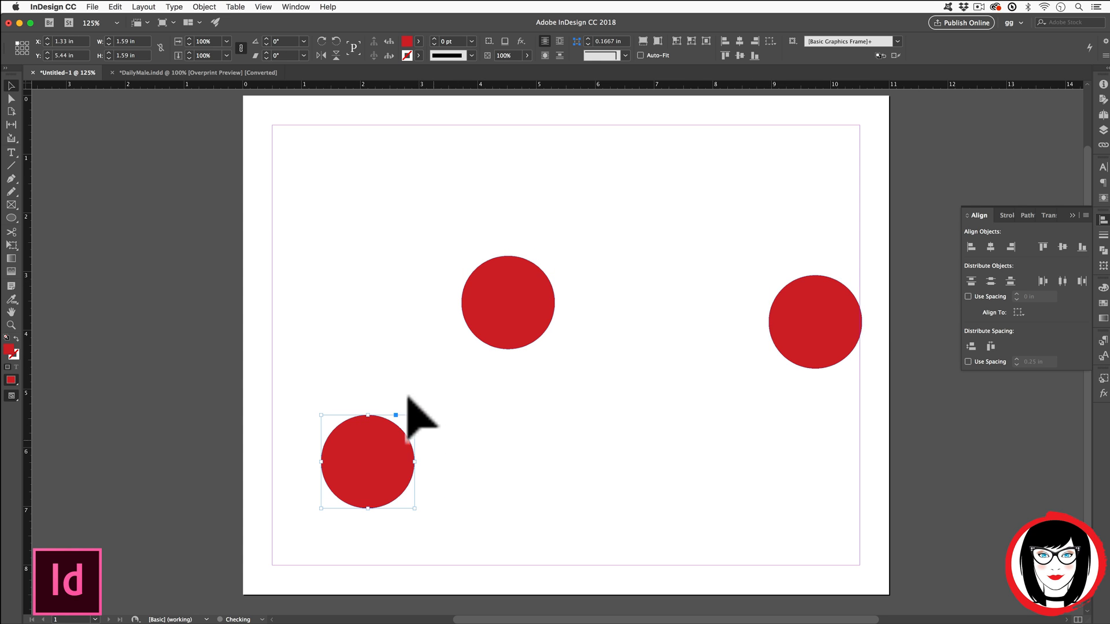
- Select all three circles and distribute their vertical and horizontal centres using Align to Selection
{"action": "left_click", "coordinate": [325, 207]}
{"action": "left_click_drag", "start_coordinate": [287, 171], "coordinate": [845, 502]}
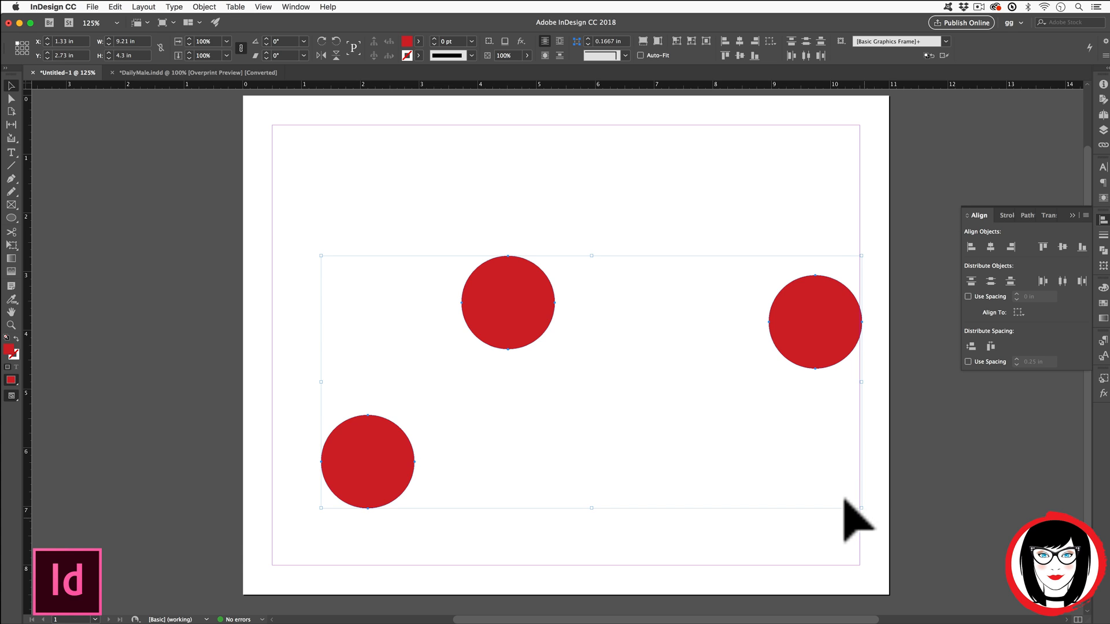
{"action": "left_click", "coordinate": [990, 281]}
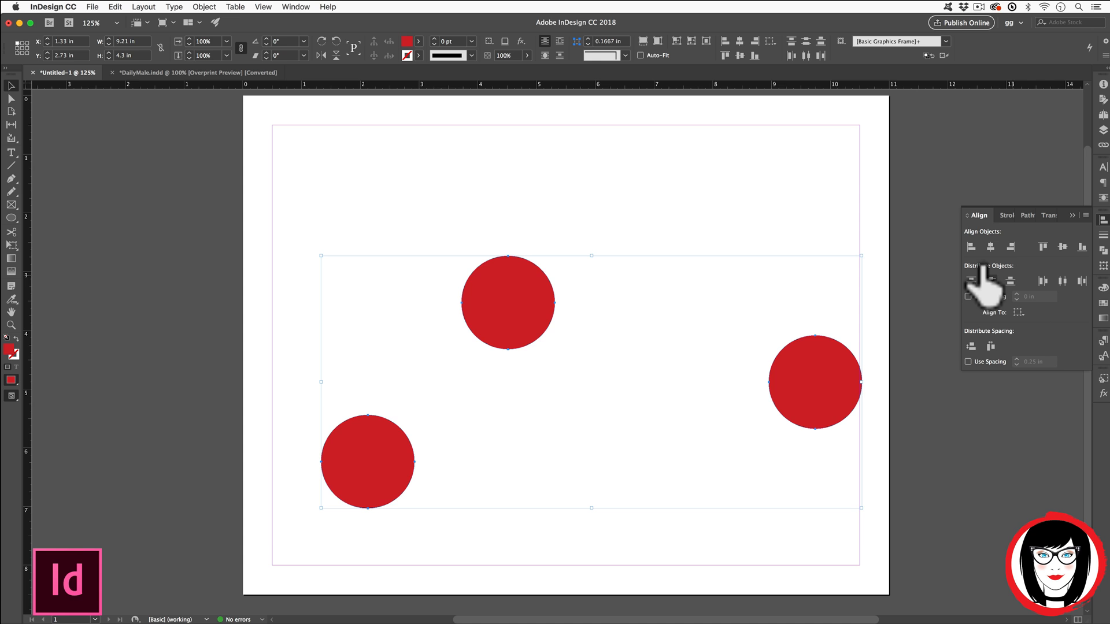
{"action": "left_click", "coordinate": [1017, 313]}
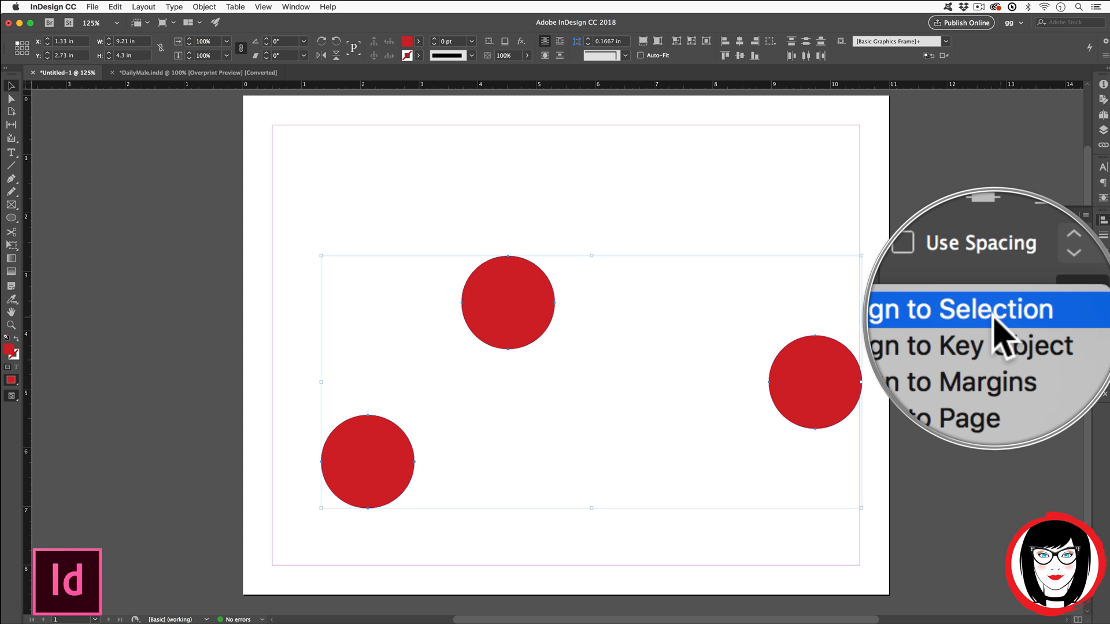
{"action": "left_click", "coordinate": [995, 319]}
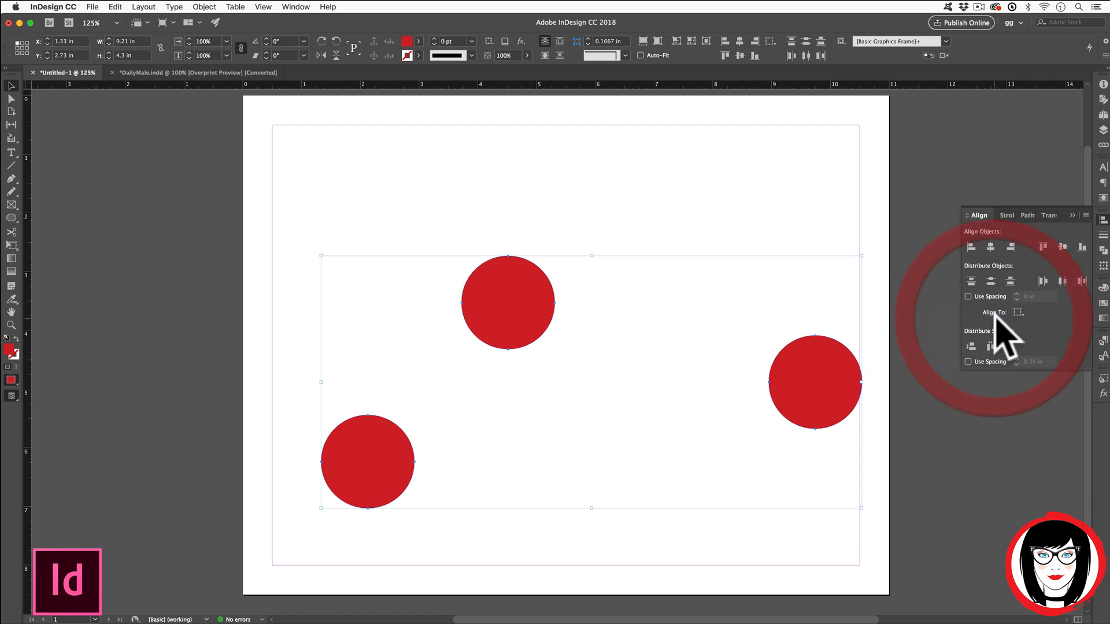
{"action": "left_click", "coordinate": [1062, 281]}
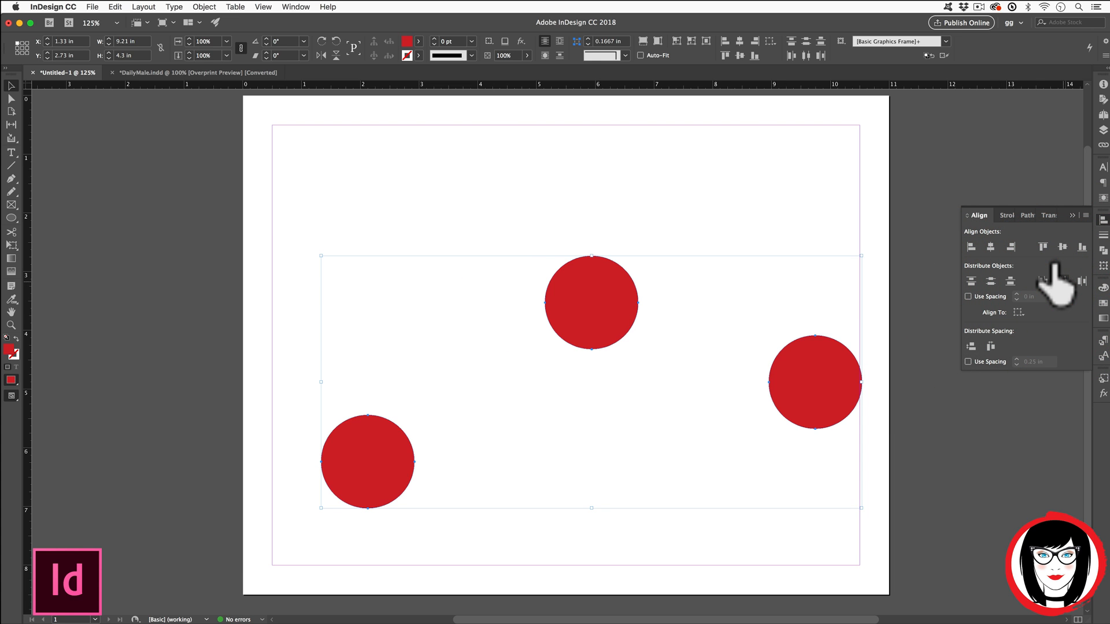
{"action": "left_click", "coordinate": [382, 455]}
{"action": "left_click", "coordinate": [565, 315]}
{"action": "left_click", "coordinate": [775, 359]}
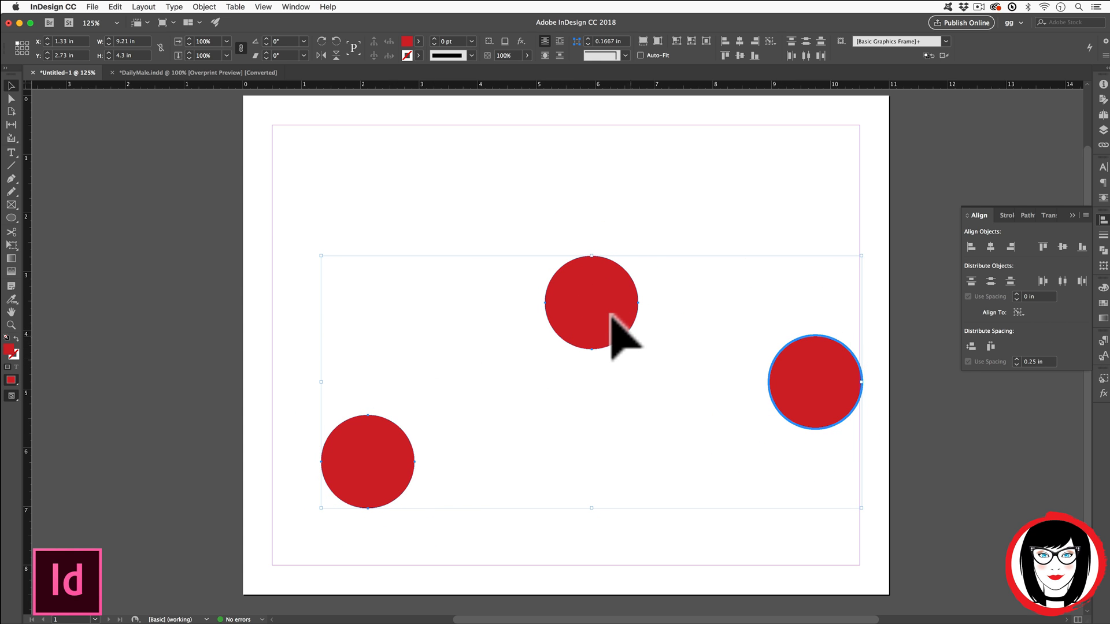
{"action": "left_click", "coordinate": [888, 392]}
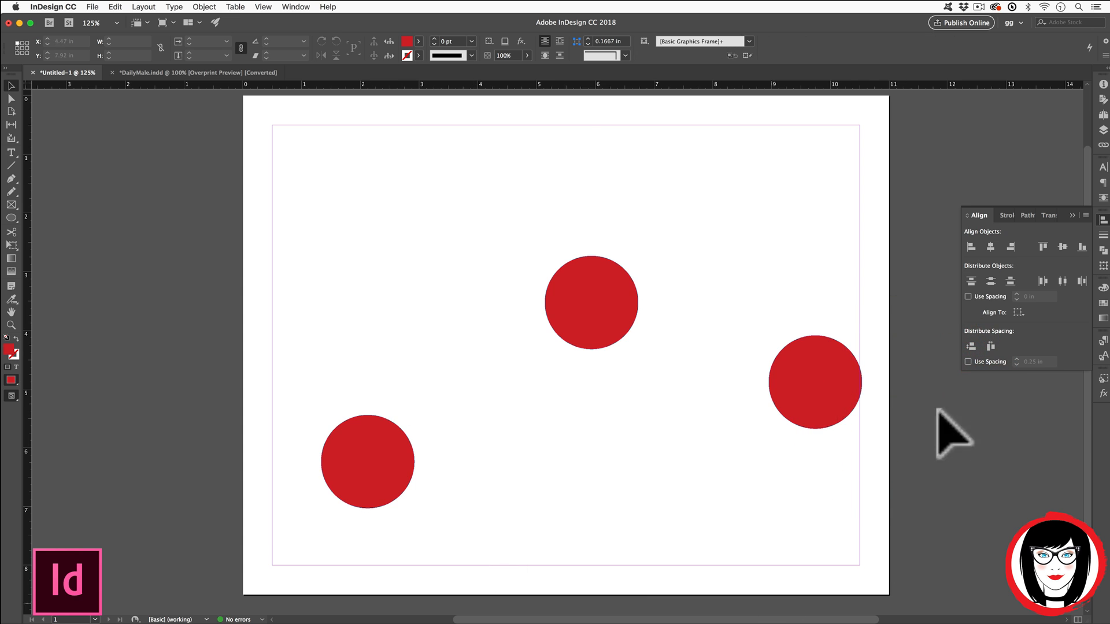
- Rearrange the circles unevenly over the page's right half, with the lowest one near the page's horizontal middle
{"action": "left_click", "coordinate": [790, 282]}
{"action": "left_click_drag", "start_coordinate": [577, 306], "coordinate": [696, 307]}
{"action": "left_click_drag", "start_coordinate": [814, 399], "coordinate": [790, 377]}
{"action": "left_click_drag", "start_coordinate": [403, 451], "coordinate": [561, 444]}
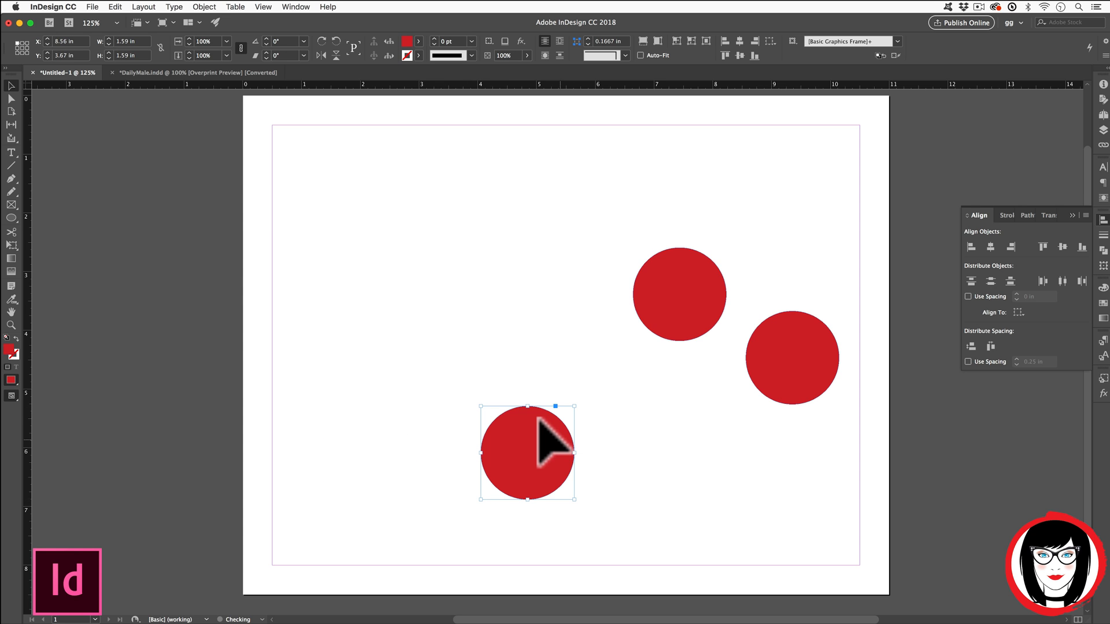
- Select all three circles again and set the reference for distributing them to Align to Page
{"action": "left_click", "coordinate": [780, 476]}
{"action": "left_click_drag", "start_coordinate": [360, 169], "coordinate": [848, 529]}
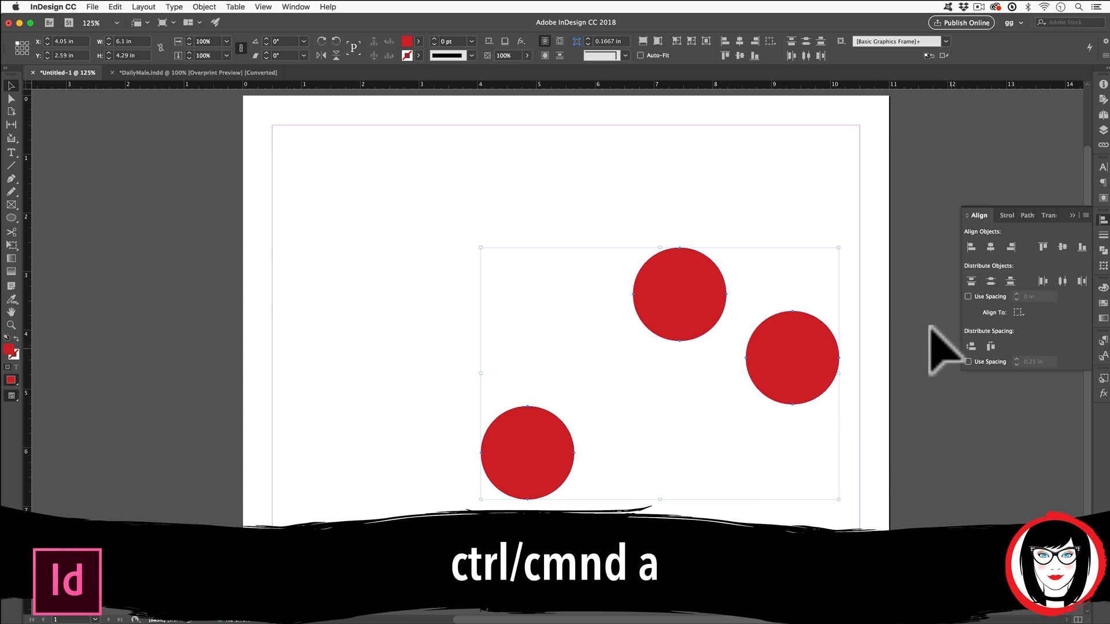
{"action": "left_click", "coordinate": [1017, 313]}
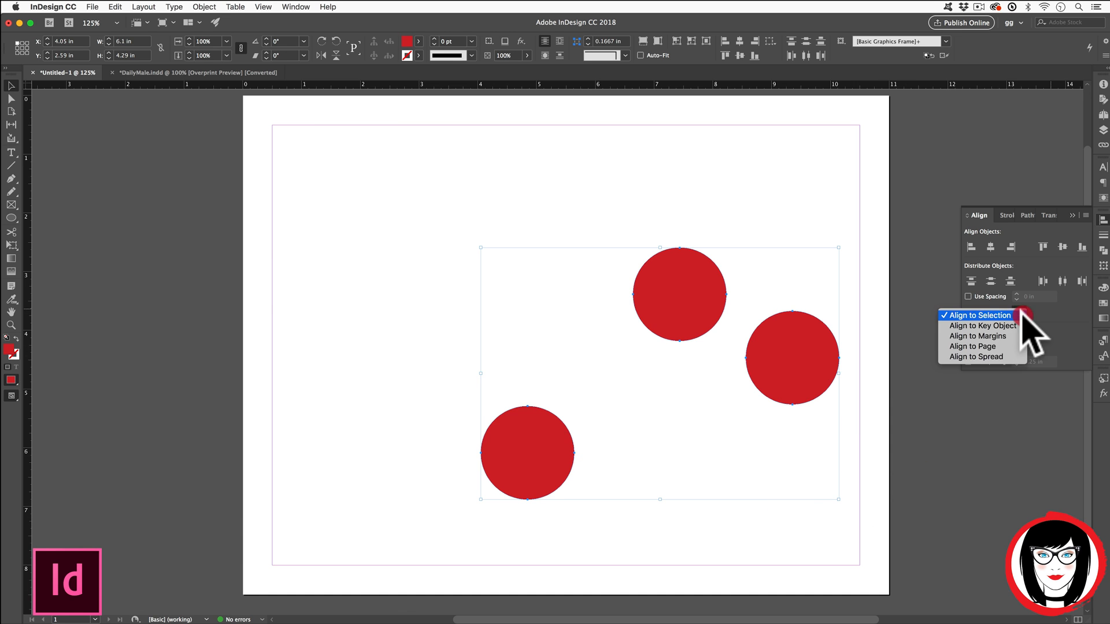
{"action": "left_click", "coordinate": [982, 349]}
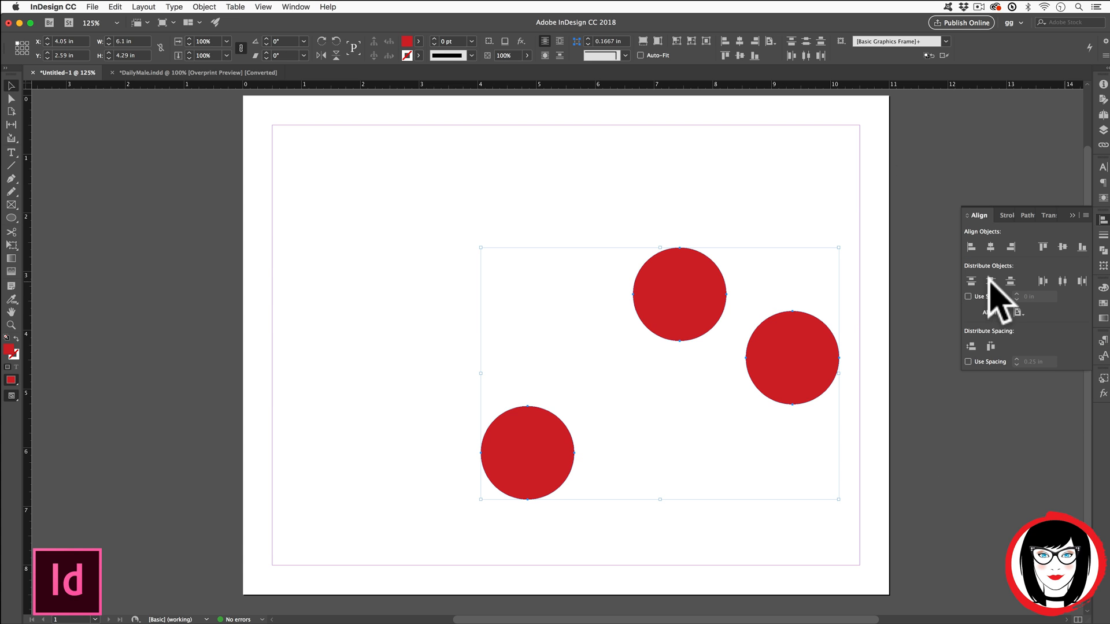
- Show the document grid on the page and pasteboard
{"action": "left_click", "coordinate": [263, 6]}
{"action": "mouse_move", "coordinate": [277, 231]}
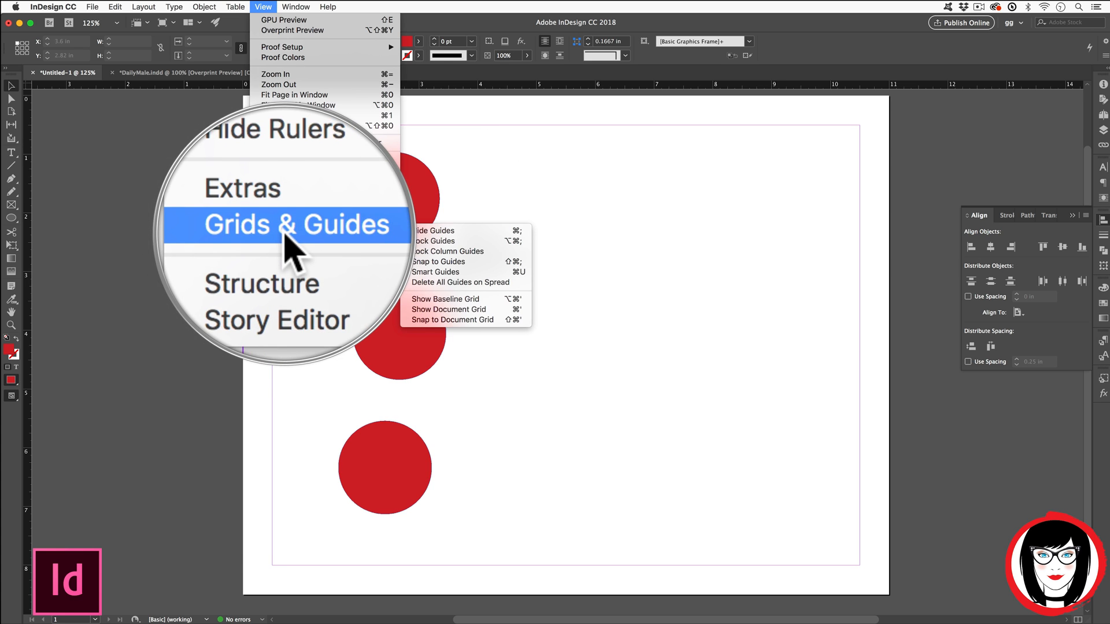
{"action": "left_click", "coordinate": [454, 310]}
{"action": "left_click", "coordinate": [532, 300]}
- Move the three circles freely over the grid into a loose column near the left margin
{"action": "mouse_move", "coordinate": [399, 310]}
{"action": "left_mouse_down"}
{"action": "mouse_move", "coordinate": [381, 292]}
{"action": "mouse_move", "coordinate": [392, 293]}
{"action": "left_mouse_up"}
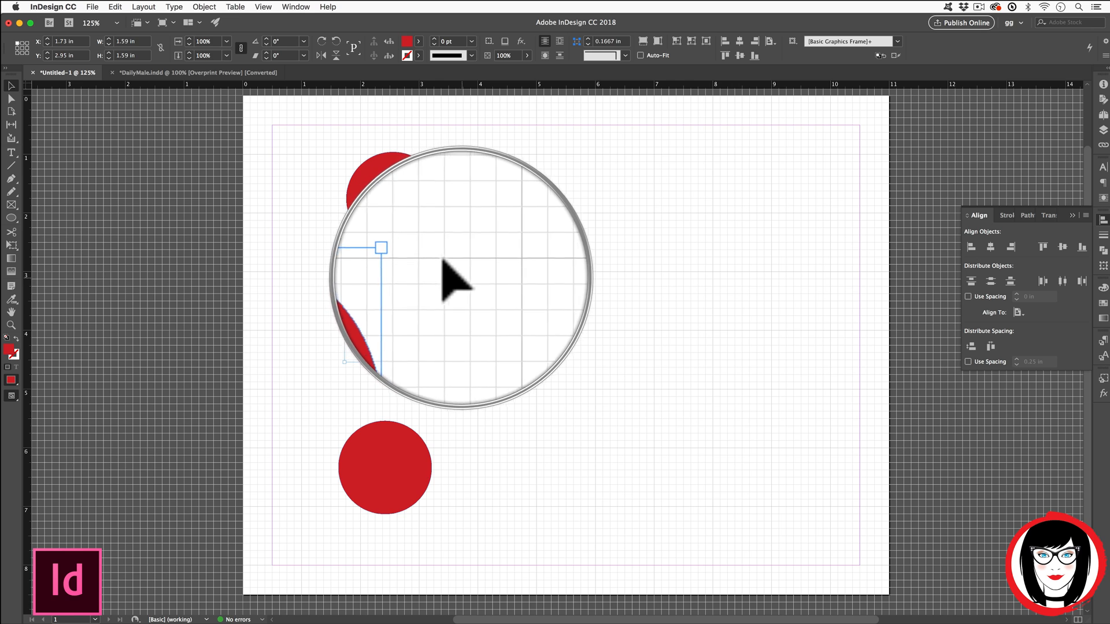
{"action": "left_click_drag", "start_coordinate": [389, 184], "coordinate": [380, 166]}
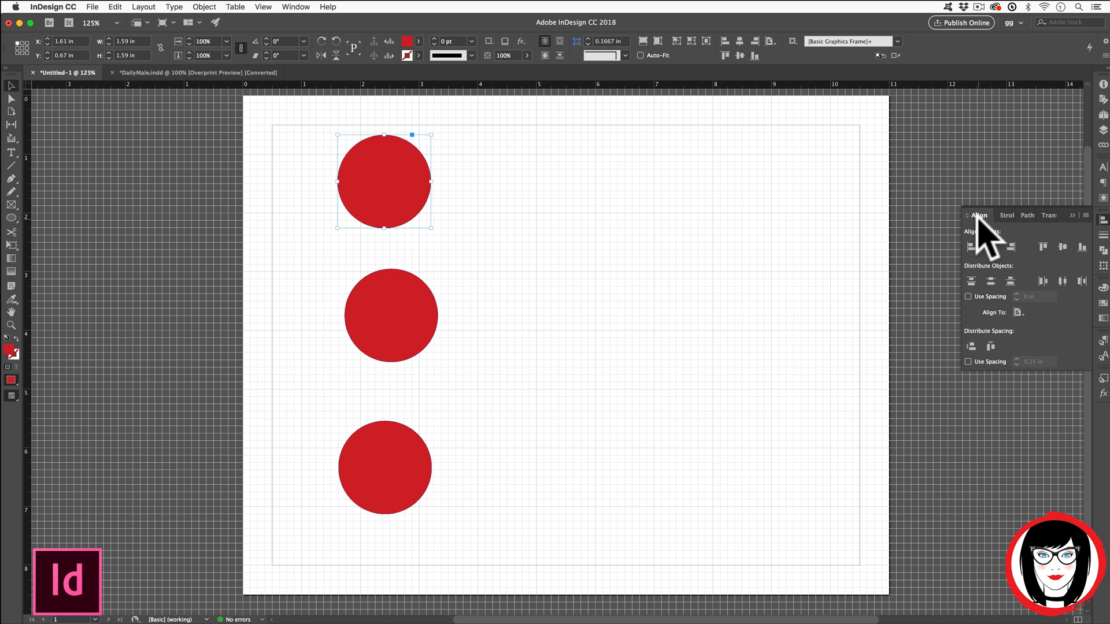
{"action": "left_click_drag", "start_coordinate": [346, 318], "coordinate": [341, 322]}
{"action": "left_click_drag", "start_coordinate": [376, 445], "coordinate": [389, 442]}
{"action": "left_click_drag", "start_coordinate": [364, 330], "coordinate": [362, 351]}
- Turn on Smart Guides and move the middle circle so its left edge lines up with the lowest circle's, about X 1.8 in
{"action": "left_click", "coordinate": [263, 6]}
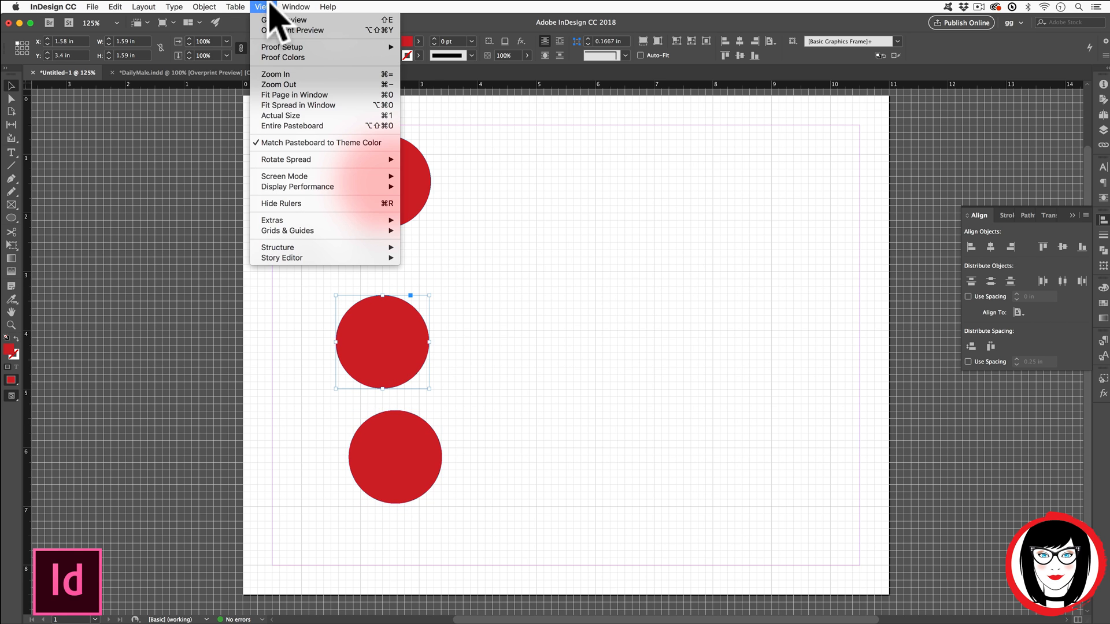
{"action": "mouse_move", "coordinate": [277, 231]}
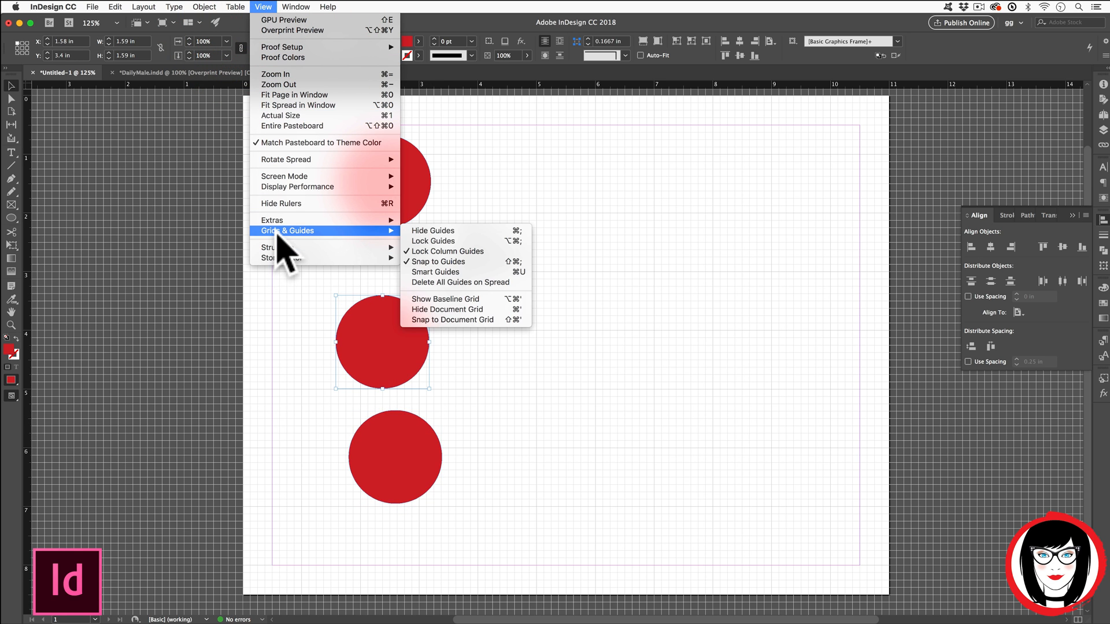
{"action": "left_click", "coordinate": [430, 272]}
{"action": "left_click_drag", "start_coordinate": [389, 349], "coordinate": [412, 334]}
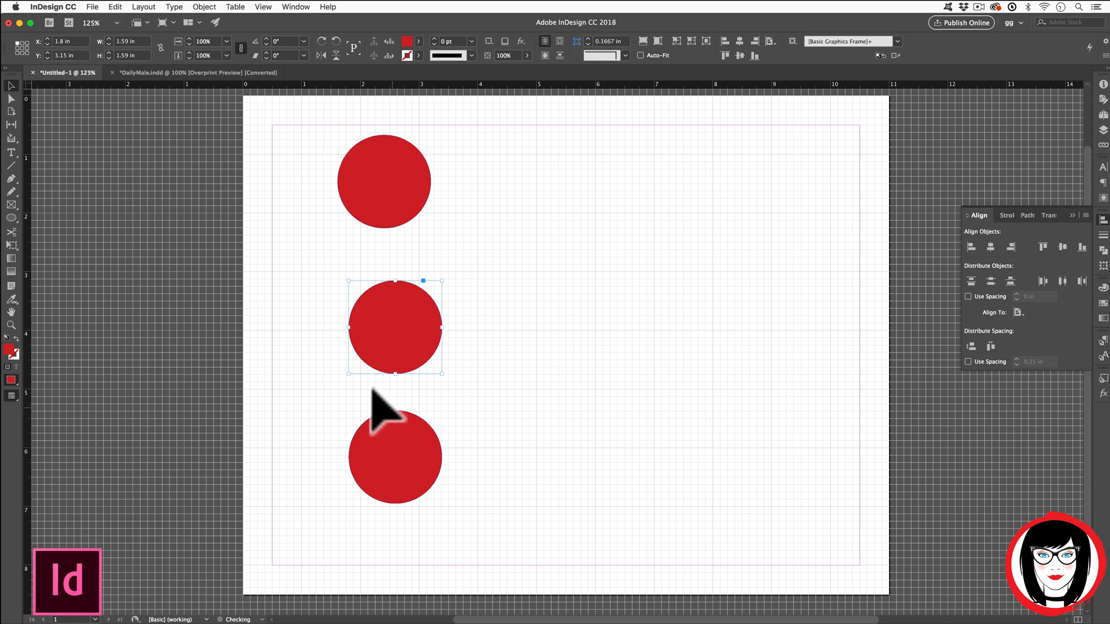
- Hide the document grid and deselect the circle
{"action": "left_click", "coordinate": [265, 7]}
{"action": "mouse_move", "coordinate": [280, 229]}
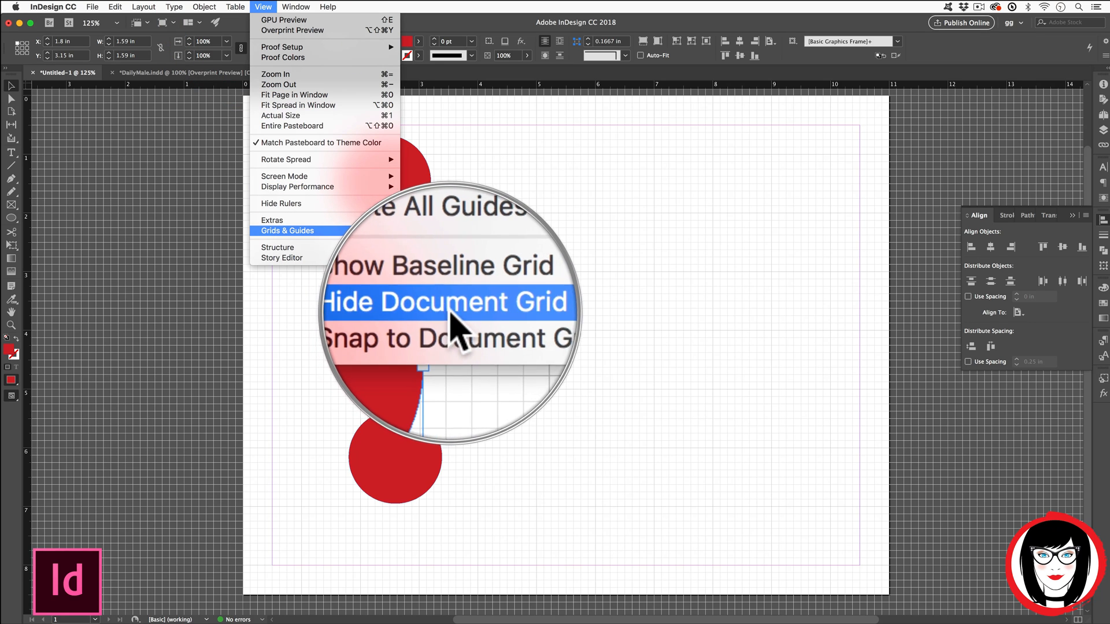
{"action": "left_click", "coordinate": [448, 310]}
{"action": "left_click", "coordinate": [512, 262]}
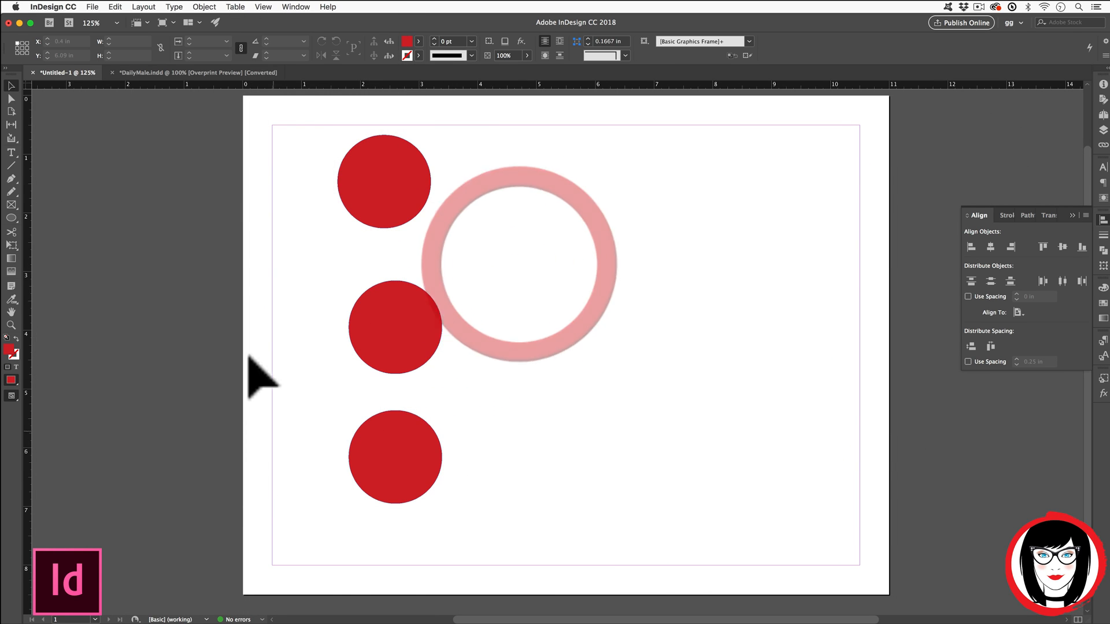
- Rearrange the three circles into an unevenly spaced vertical column at about X 4.15 in, with the lowest one set farther apart
{"action": "left_click", "coordinate": [11, 325]}
{"action": "left_click_drag", "start_coordinate": [282, 117], "coordinate": [478, 350]}
{"action": "left_click_drag", "start_coordinate": [487, 527], "coordinate": [490, 479]}
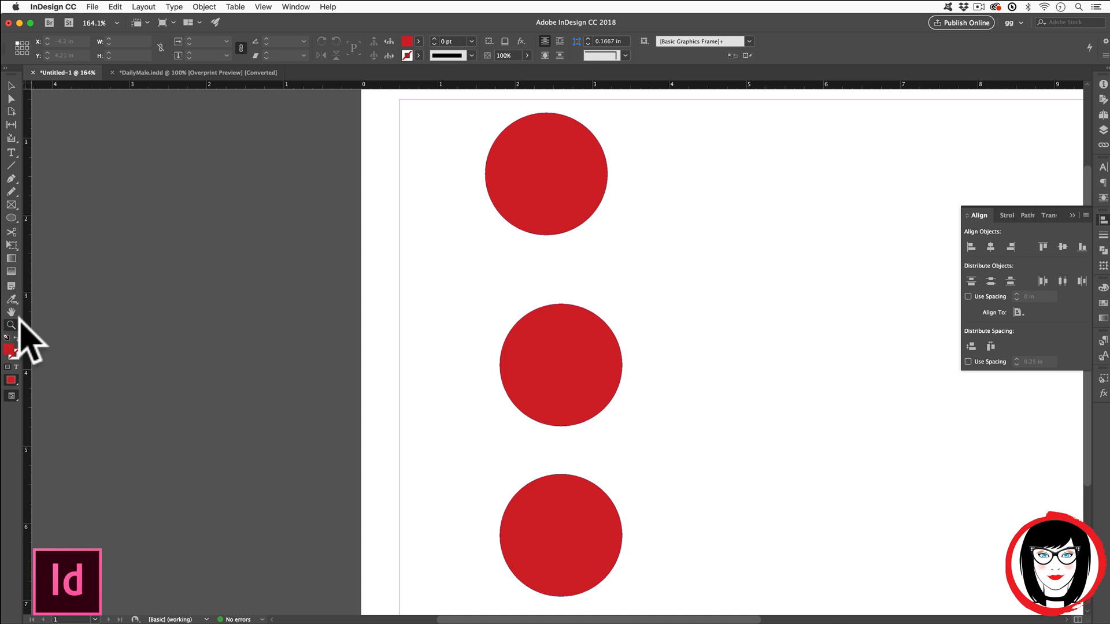
{"action": "left_click", "coordinate": [11, 312]}
{"action": "left_click_drag", "start_coordinate": [615, 266], "coordinate": [350, 256]}
{"action": "left_click", "coordinate": [11, 85]}
{"action": "left_click_drag", "start_coordinate": [214, 137], "coordinate": [515, 520]}
{"action": "left_click", "coordinate": [254, 346]}
{"action": "left_click_drag", "start_coordinate": [452, 172], "coordinate": [463, 228]}
{"action": "left_click", "coordinate": [484, 345]}
{"action": "mouse_move", "coordinate": [484, 346]}
{"action": "left_mouse_down"}
{"action": "mouse_move", "coordinate": [506, 369]}
{"action": "mouse_move", "coordinate": [480, 335]}
{"action": "left_mouse_up"}
{"action": "left_click_drag", "start_coordinate": [507, 508], "coordinate": [504, 519]}
{"action": "left_click", "coordinate": [341, 193]}
- Select all three circles, set the reference to Align to Selection and distribute them by their vertical centers
{"action": "left_click_drag", "start_coordinate": [358, 175], "coordinate": [575, 539]}
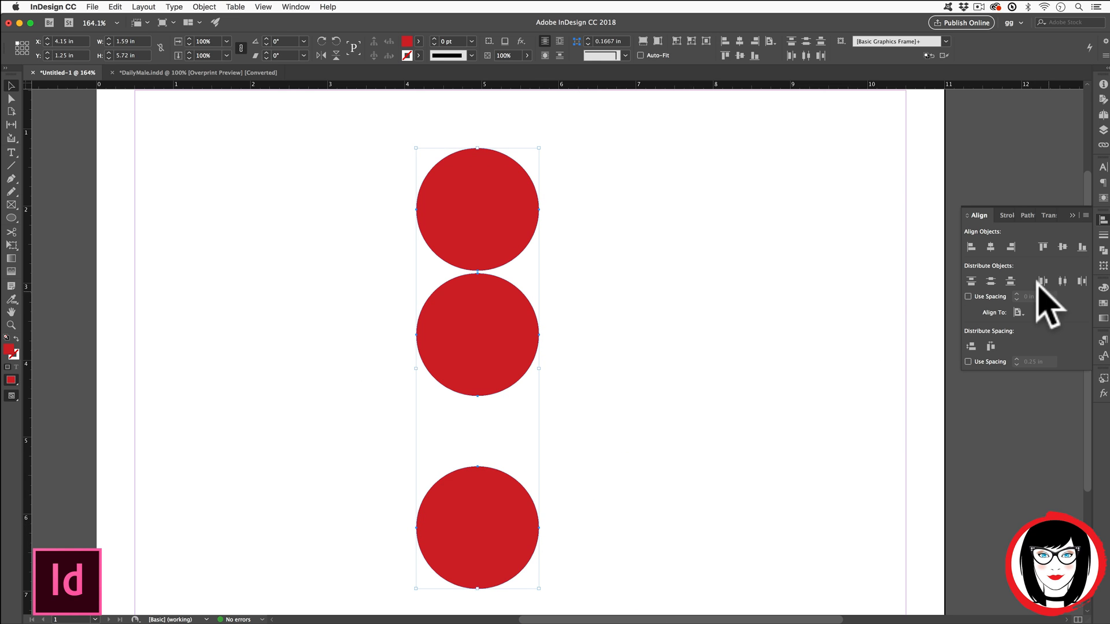
{"action": "left_click", "coordinate": [1013, 315]}
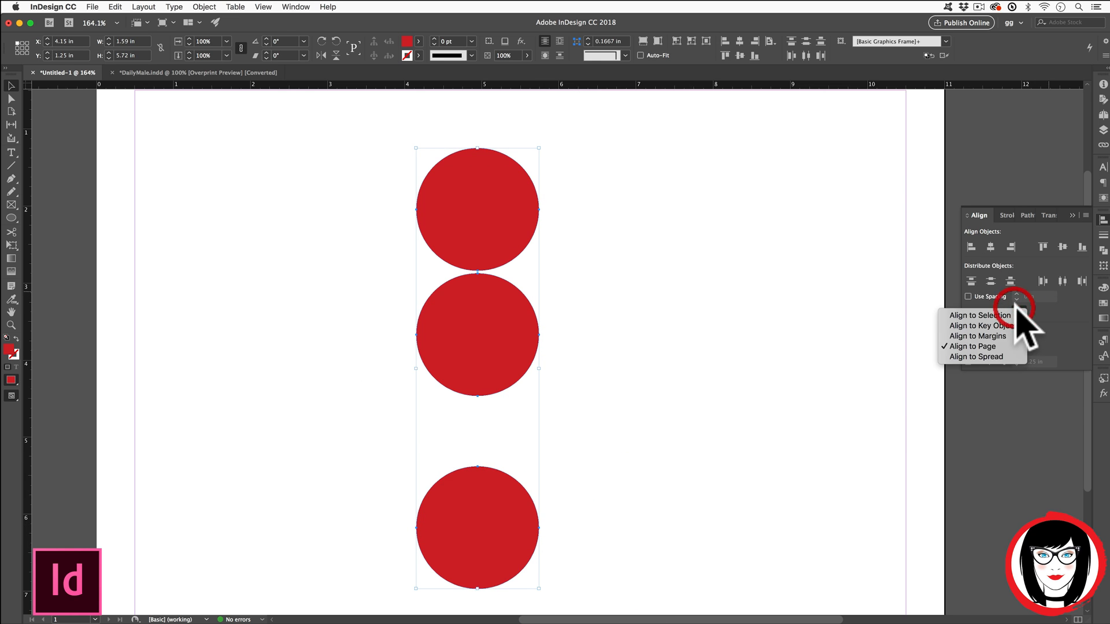
{"action": "left_click", "coordinate": [993, 315]}
{"action": "left_click", "coordinate": [1062, 281]}
{"action": "left_click", "coordinate": [988, 277]}
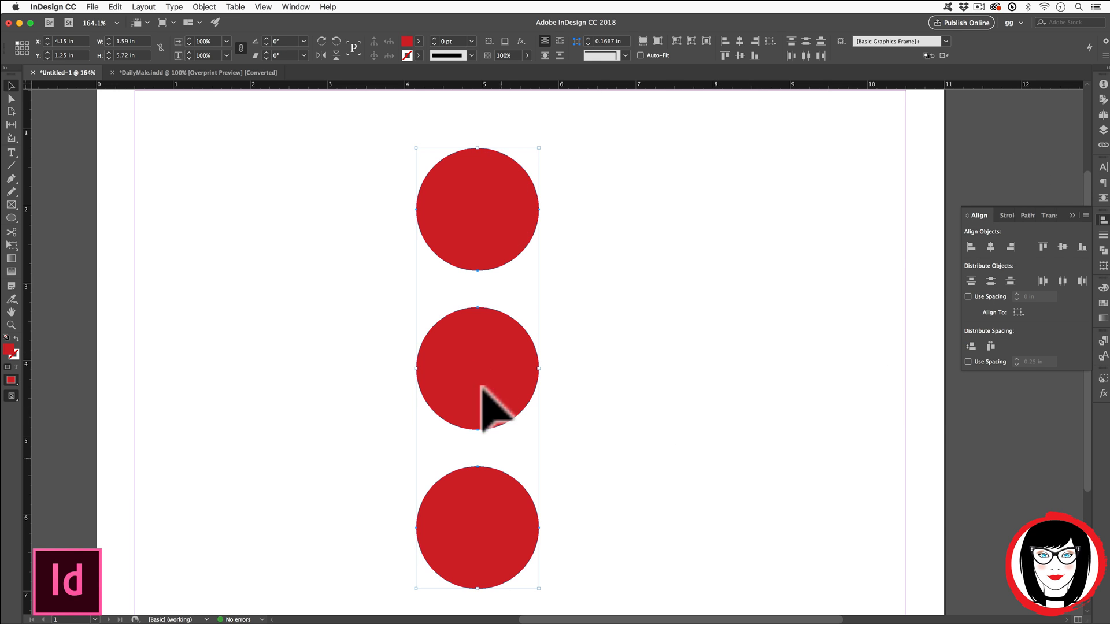
- Move the middle circle to the right and the lowest one to the left, and distribute all three by their horizontal centers
{"action": "left_click", "coordinate": [639, 376]}
{"action": "left_click_drag", "start_coordinate": [519, 360], "coordinate": [659, 365]}
{"action": "left_click_drag", "start_coordinate": [484, 508], "coordinate": [364, 506]}
{"action": "left_click", "coordinate": [256, 295]}
{"action": "left_click_drag", "start_coordinate": [253, 176], "coordinate": [701, 557]}
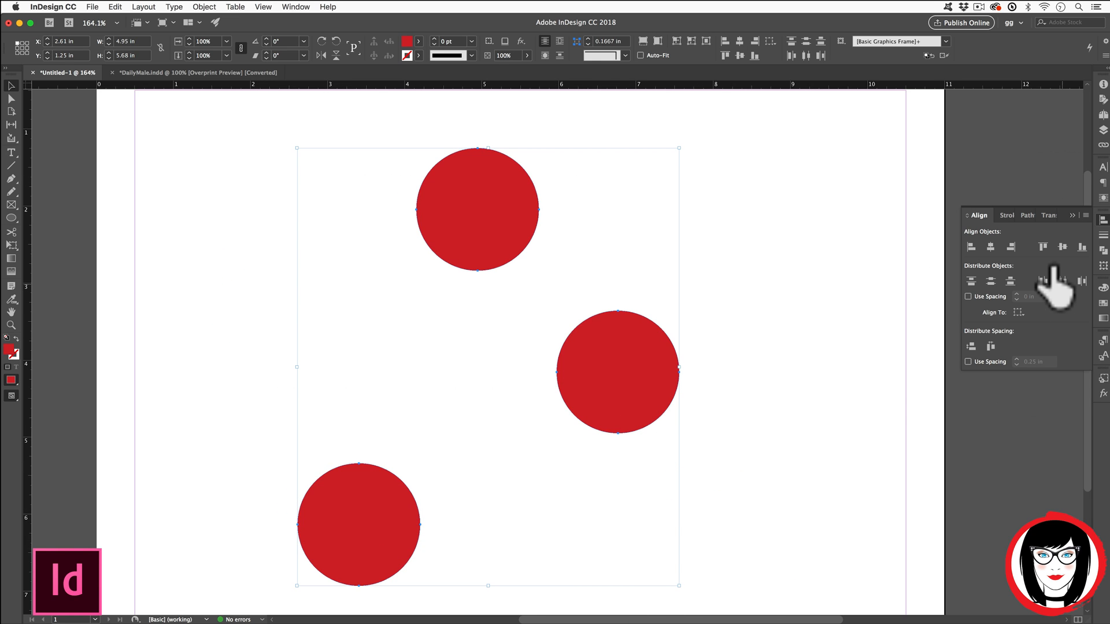
{"action": "left_click", "coordinate": [1061, 280]}
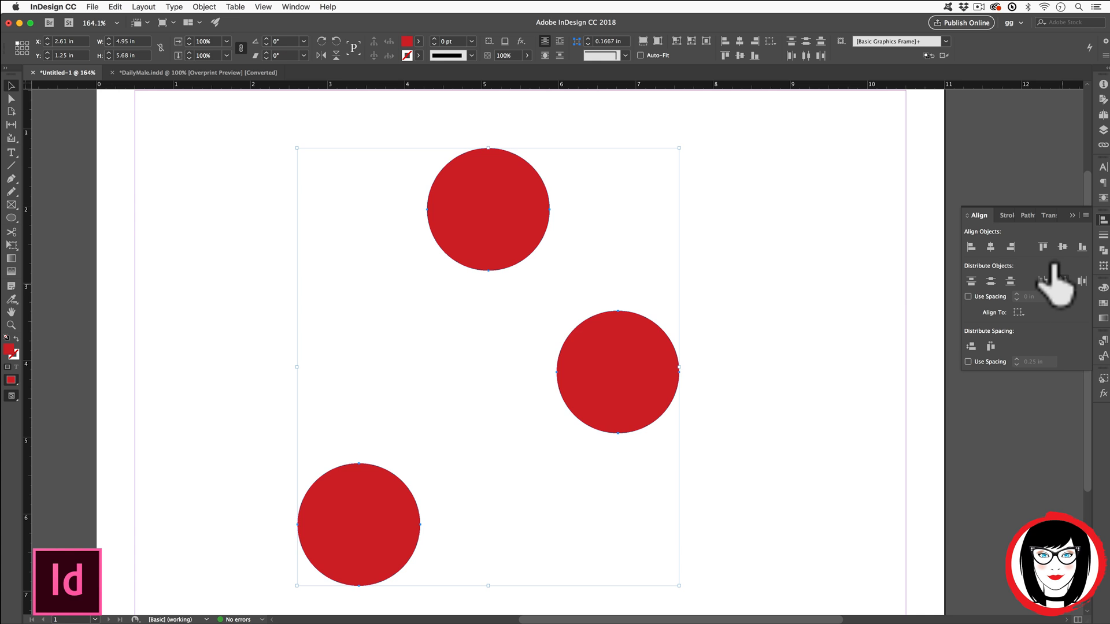
- Scatter the circles wider, two toward the page's upper right and one at lower left, and distribute them by horizontal centers
{"action": "left_click", "coordinate": [706, 302]}
{"action": "left_click_drag", "start_coordinate": [507, 226], "coordinate": [463, 267]}
{"action": "left_click_drag", "start_coordinate": [665, 363], "coordinate": [827, 320]}
{"action": "left_click_drag", "start_coordinate": [483, 247], "coordinate": [668, 214]}
{"action": "left_click_drag", "start_coordinate": [354, 520], "coordinate": [353, 520]}
{"action": "left_click_drag", "start_coordinate": [295, 497], "coordinate": [294, 496]}
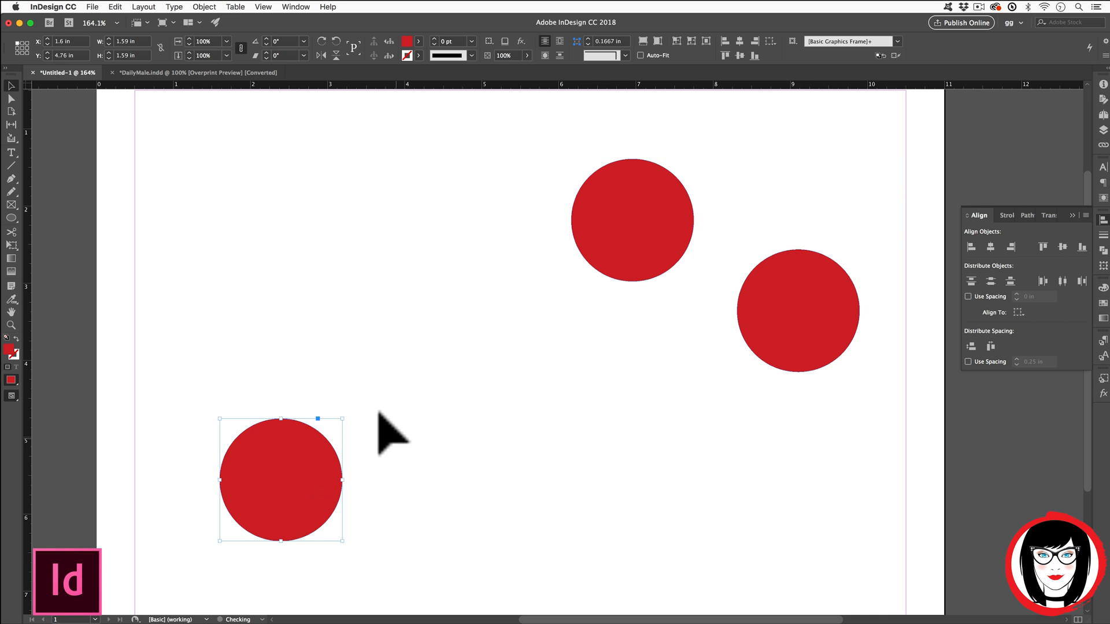
{"action": "left_click_drag", "start_coordinate": [211, 160], "coordinate": [883, 491]}
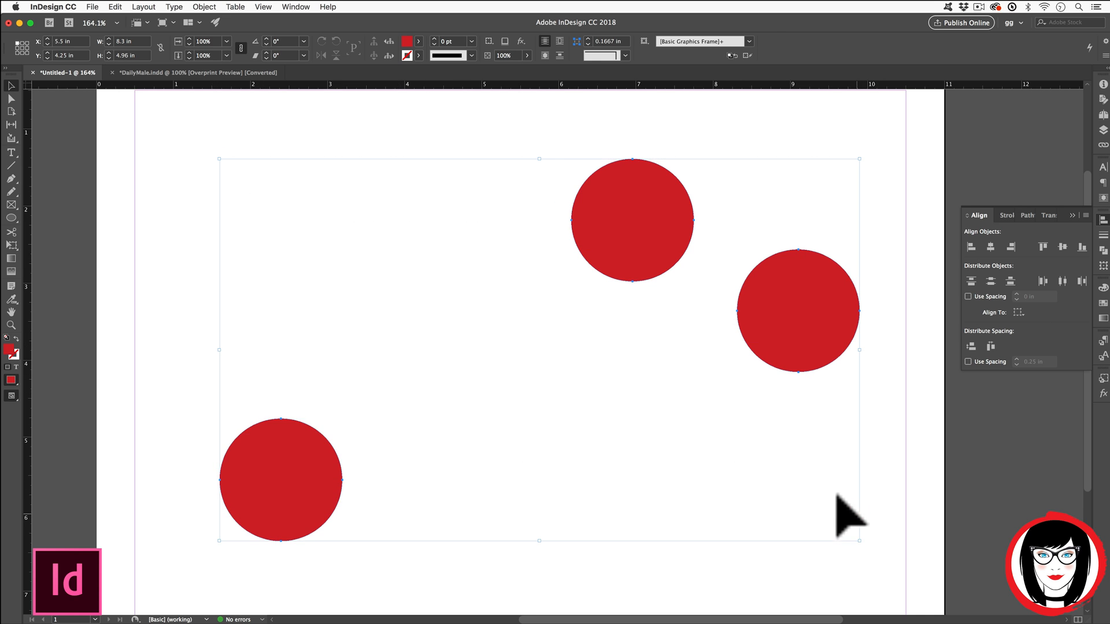
{"action": "left_click", "coordinate": [1062, 281]}
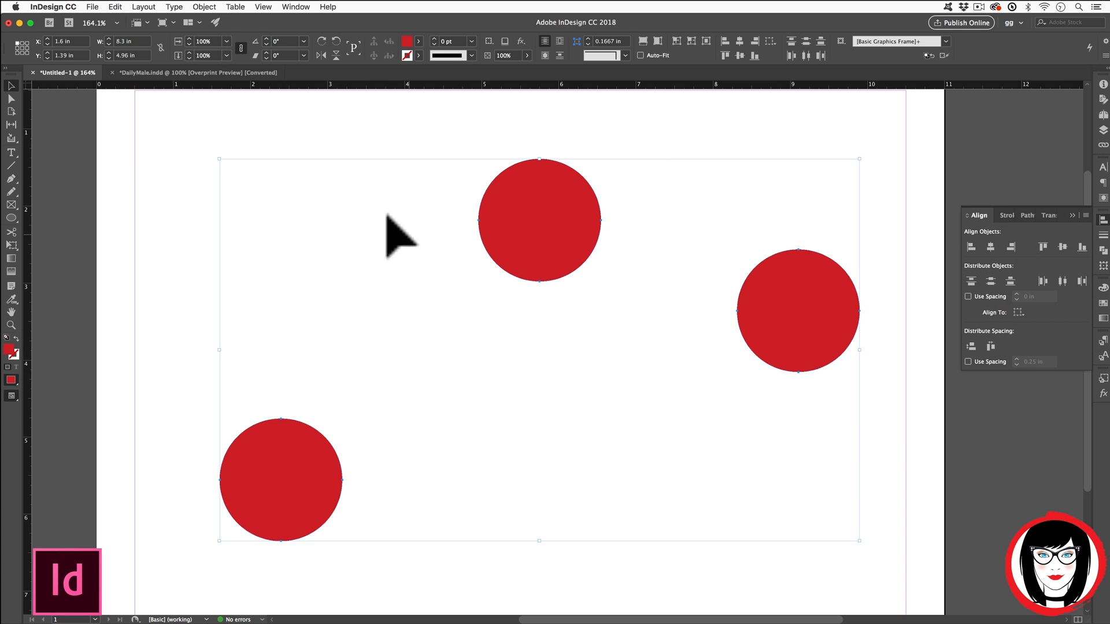
- Draw a C=100 M=0 Y=0 K=0 rectangle about 1.765 in wide across the gap between the first two circles and copy it into the second gap
{"action": "left_click", "coordinate": [355, 122]}
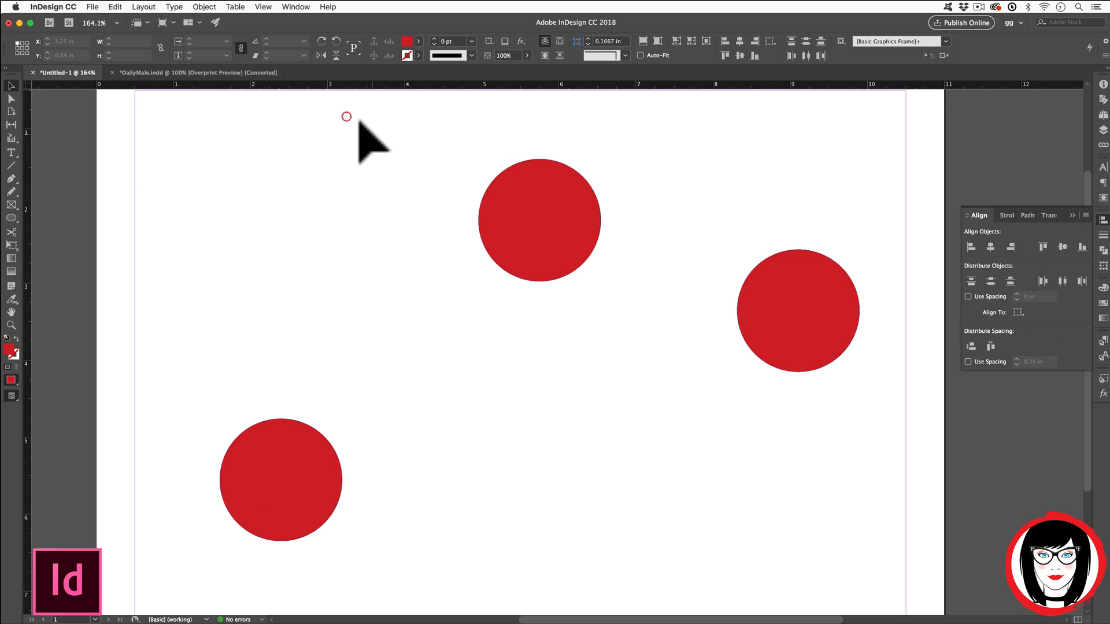
{"action": "left_click", "coordinate": [10, 206]}
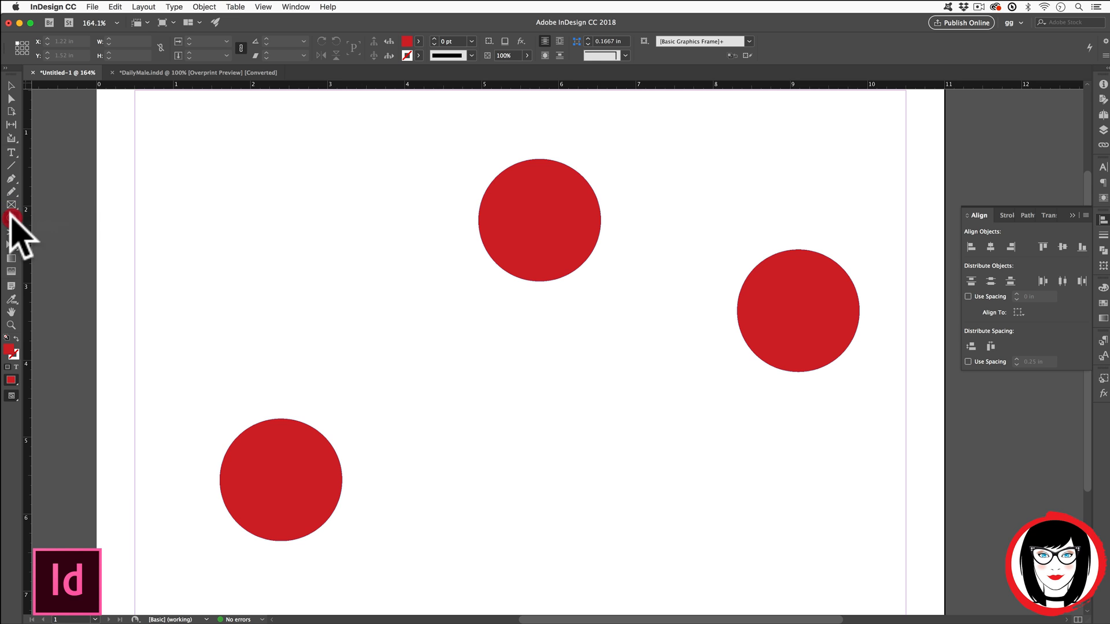
{"action": "left_click", "coordinate": [11, 217]}
{"action": "left_click", "coordinate": [68, 220]}
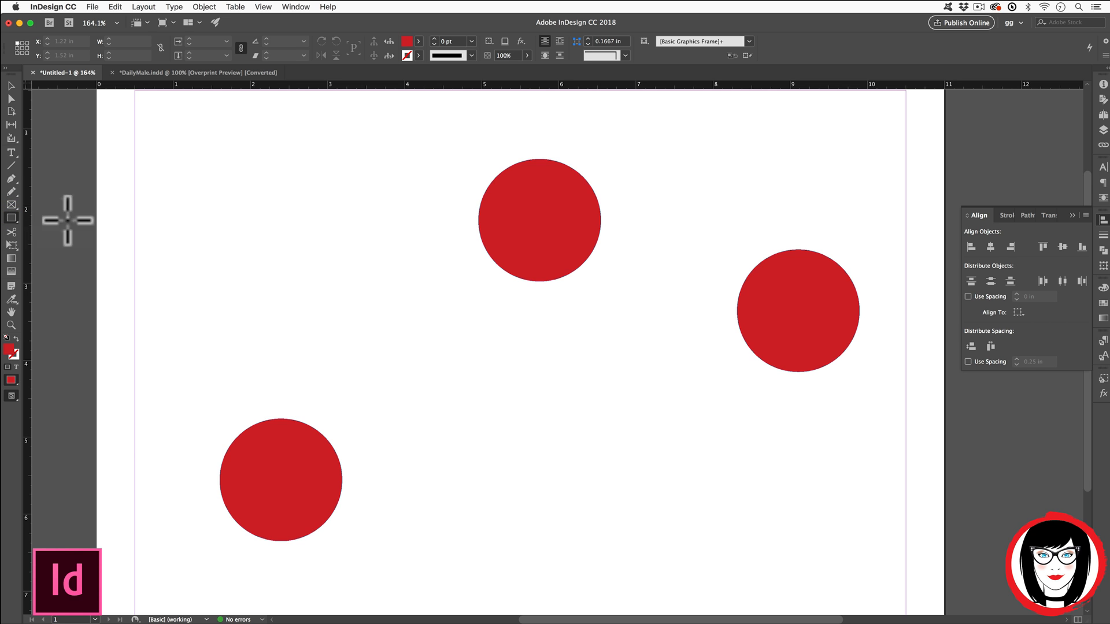
{"action": "left_click", "coordinate": [416, 40]}
{"action": "left_click", "coordinate": [322, 122]}
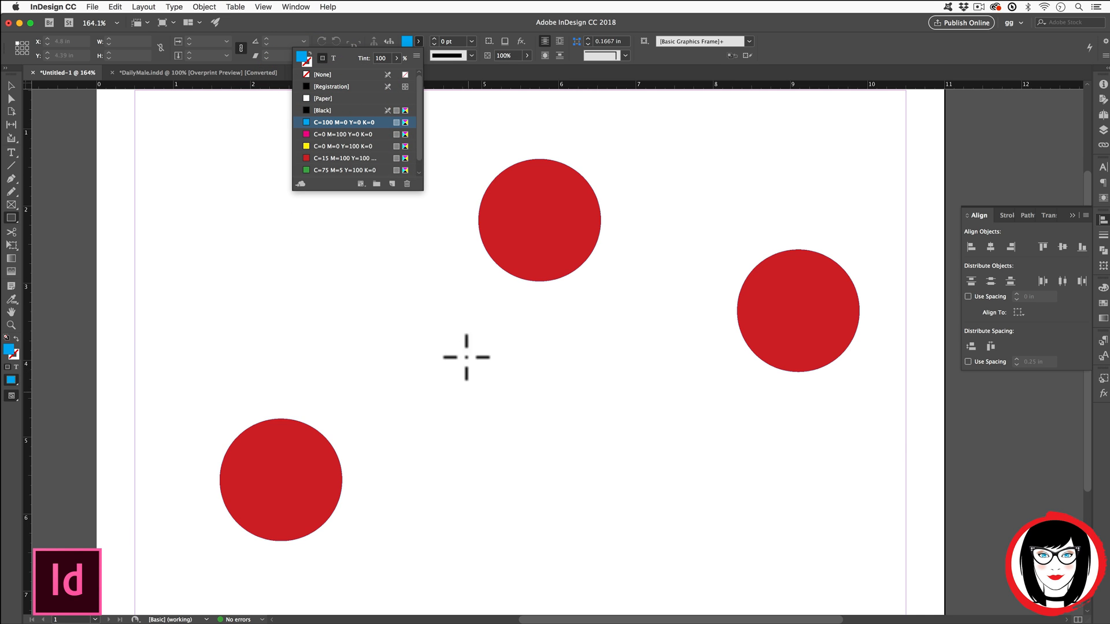
{"action": "left_click_drag", "start_coordinate": [478, 223], "coordinate": [342, 541]}
{"action": "left_click", "coordinate": [11, 85]}
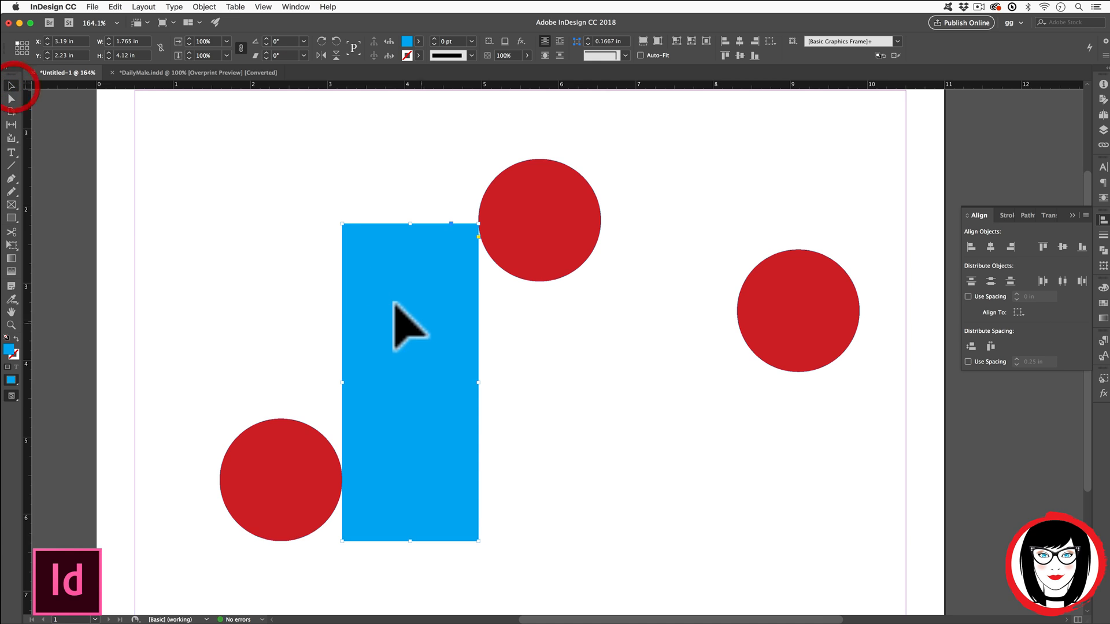
{"action": "left_click_drag", "start_coordinate": [389, 304], "coordinate": [673, 330]}
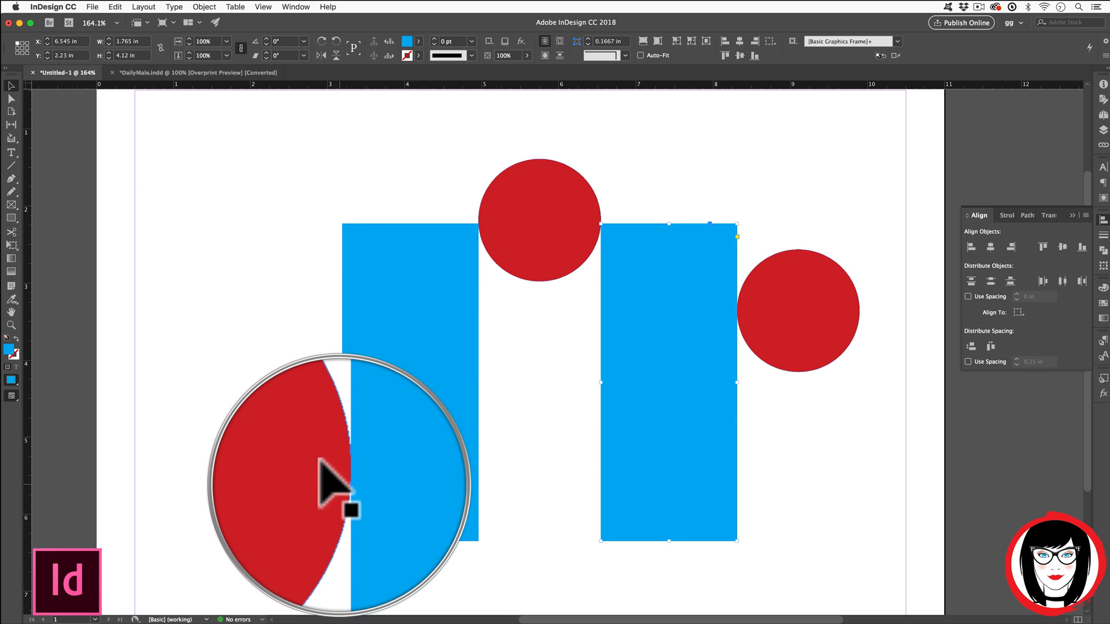
- Select both blue spacer rectangles and delete them
{"action": "left_click", "coordinate": [371, 302]}
{"action": "left_click", "coordinate": [639, 315], "text": "shift"}
{"action": "key", "text": "Delete"}
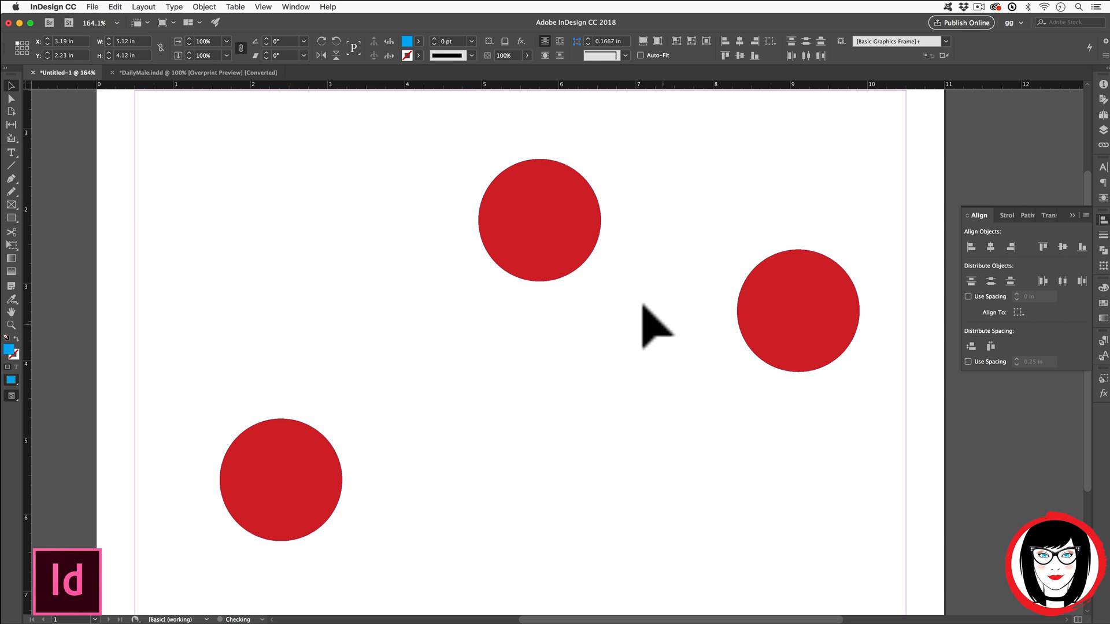
- Move the three circles into a loose horizontal row across the page and deselect them
{"action": "left_click_drag", "start_coordinate": [289, 468], "coordinate": [303, 329]}
{"action": "left_click_drag", "start_coordinate": [524, 274], "coordinate": [515, 381]}
{"action": "left_click_drag", "start_coordinate": [797, 309], "coordinate": [779, 351]}
{"action": "left_click", "coordinate": [813, 180]}
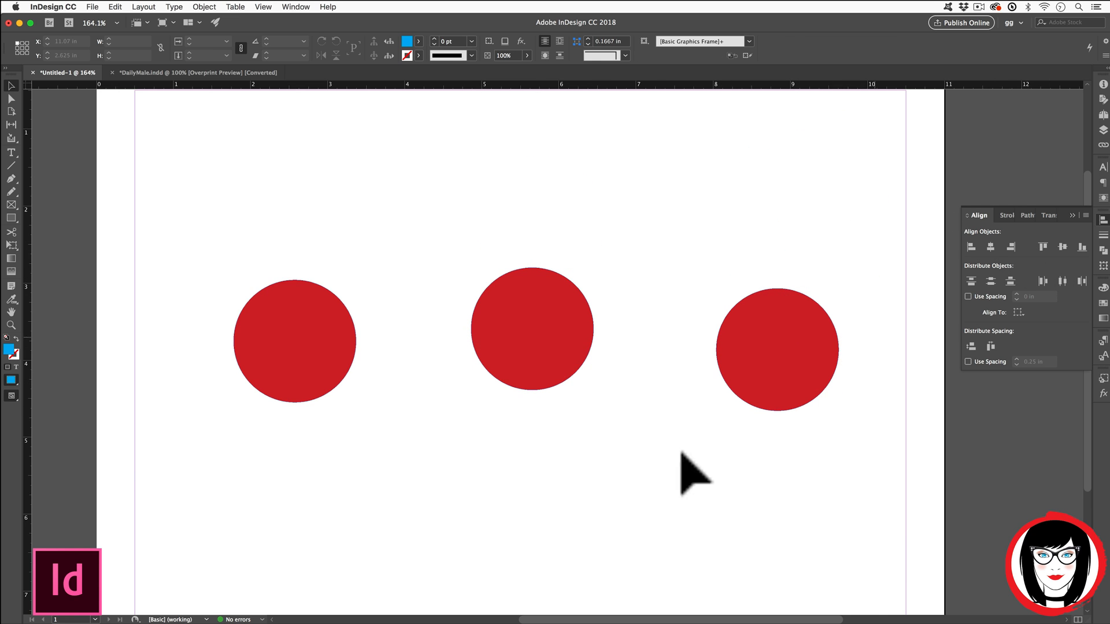
{"action": "left_click", "coordinate": [1011, 312]}
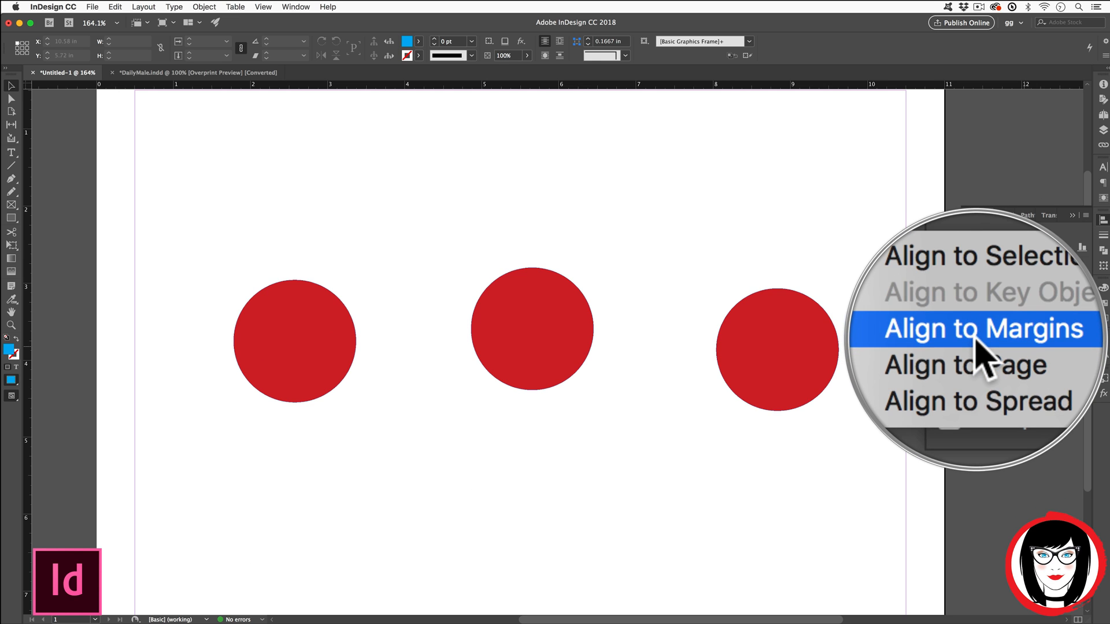
{"action": "left_click", "coordinate": [755, 228]}
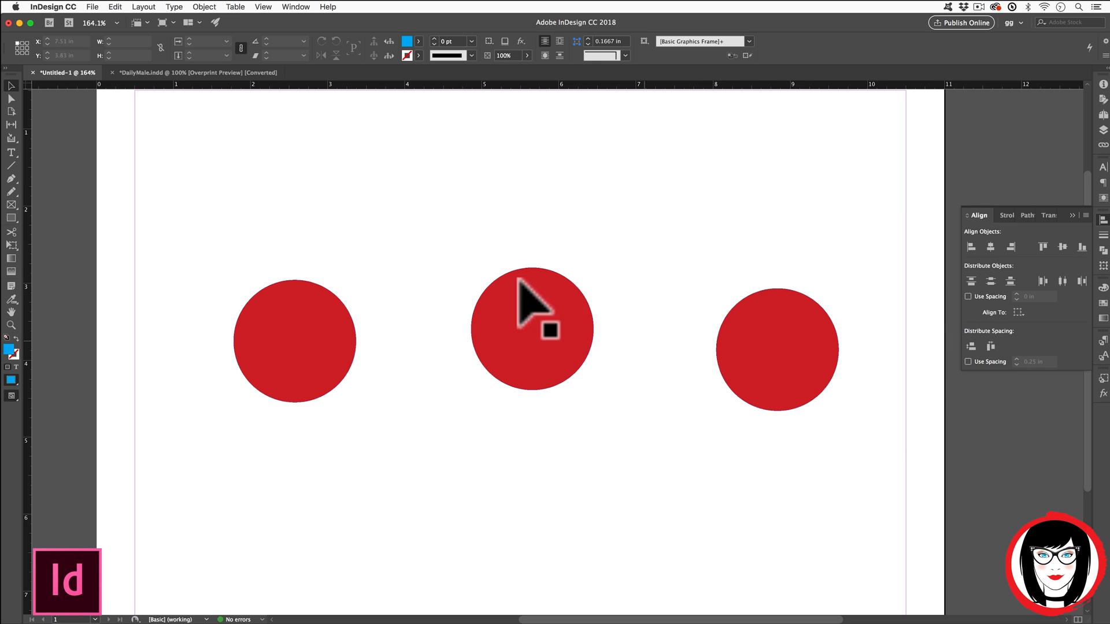
{"action": "left_click_drag", "start_coordinate": [307, 185], "coordinate": [851, 468]}
{"action": "left_click", "coordinate": [564, 136]}
- Shift the middle circle up and to the right, and align all three by vertical centers to the right circle using Align to Key Object
{"action": "left_click_drag", "start_coordinate": [534, 298], "coordinate": [592, 267]}
{"action": "left_click", "coordinate": [501, 174]}
{"action": "left_click_drag", "start_coordinate": [264, 217], "coordinate": [816, 425]}
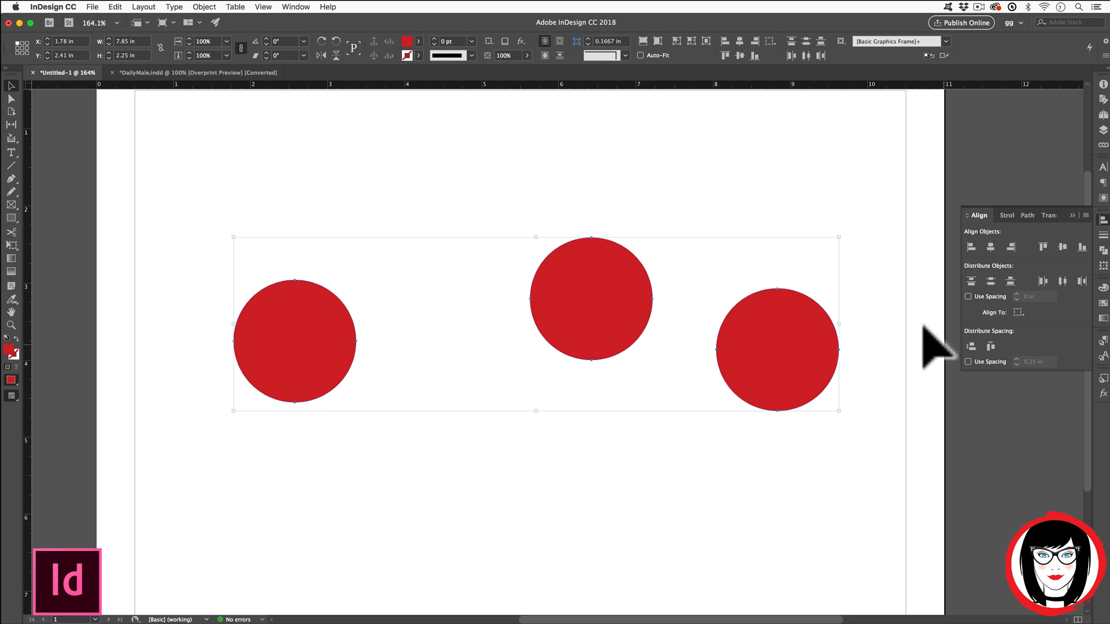
{"action": "left_click", "coordinate": [1016, 311]}
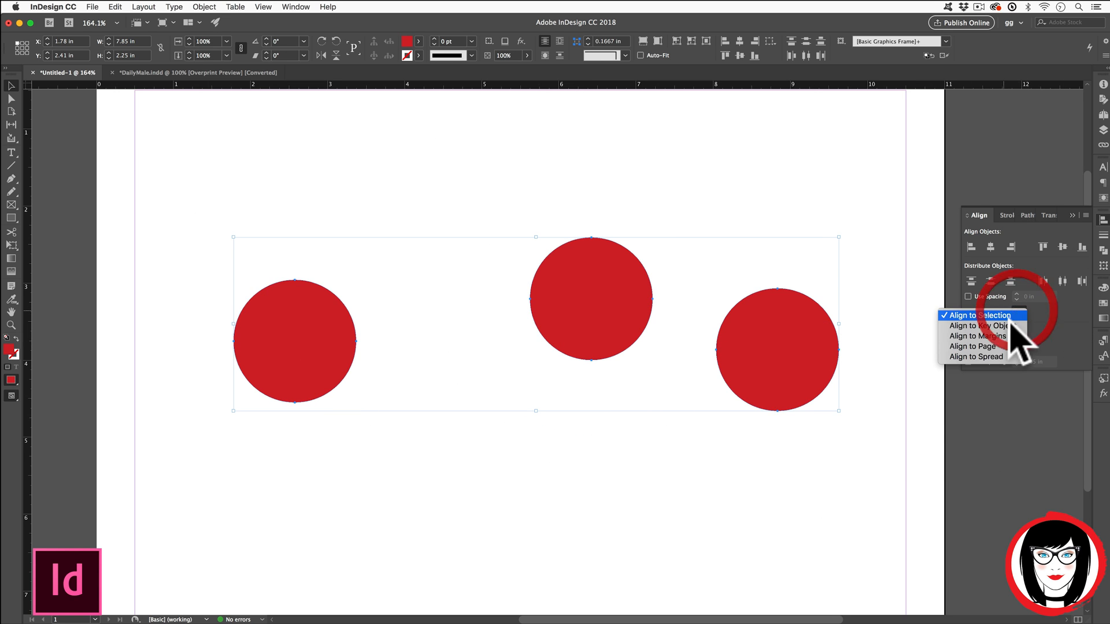
{"action": "left_click", "coordinate": [983, 326]}
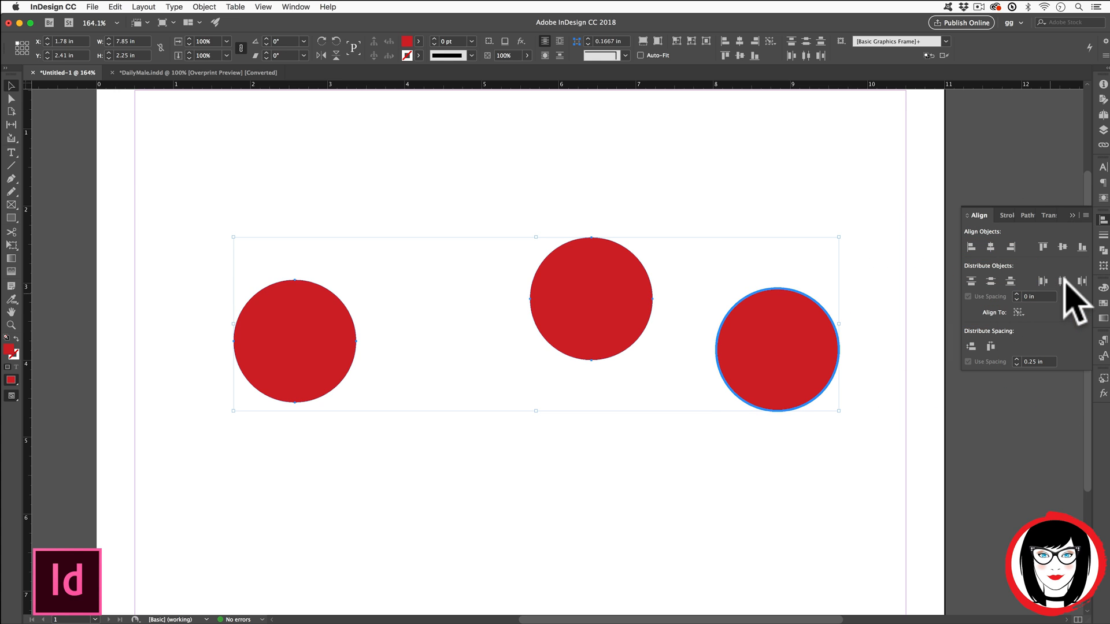
{"action": "left_click", "coordinate": [1062, 280]}
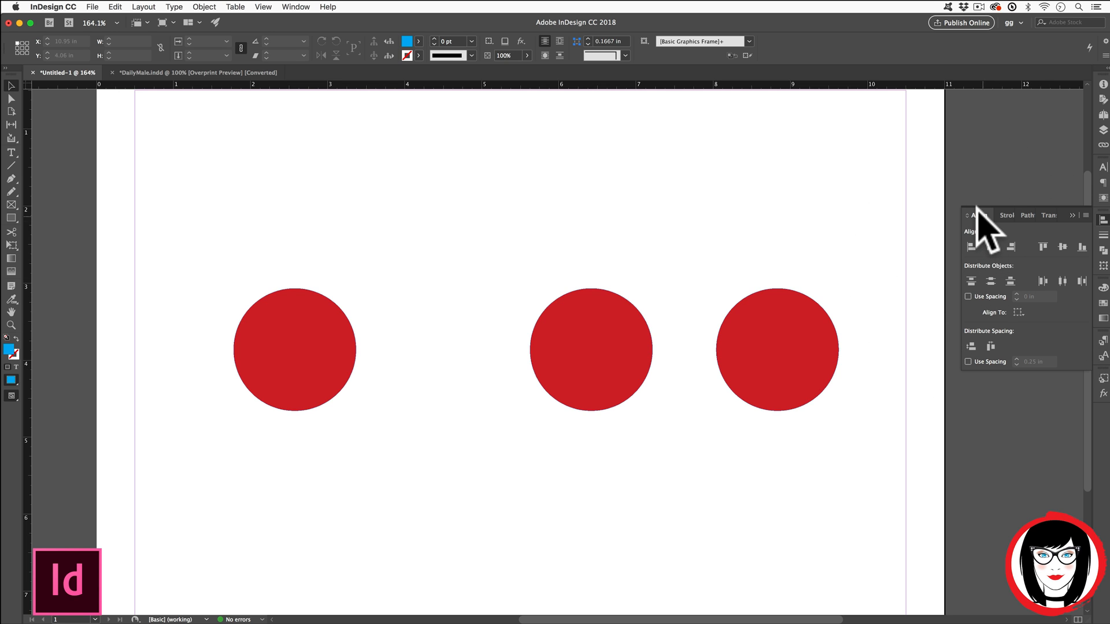
- Hide the Distribute Spacing options of the Align controls and show them again
{"action": "left_click", "coordinate": [1086, 216]}
{"action": "left_click", "coordinate": [1032, 221]}
{"action": "left_click", "coordinate": [1086, 216]}
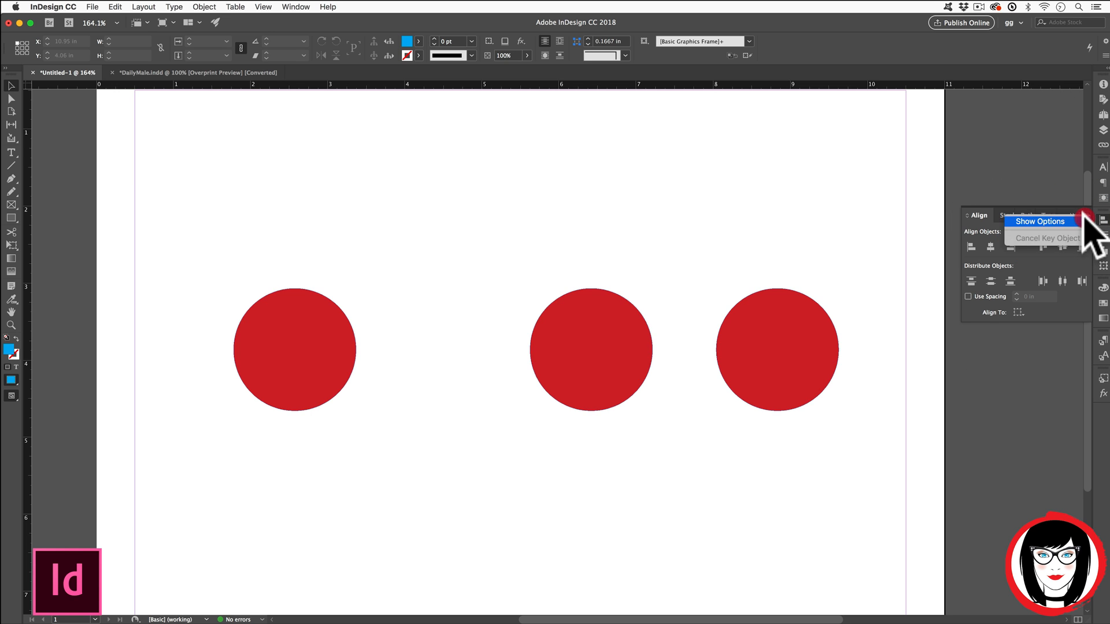
{"action": "left_click", "coordinate": [1043, 223]}
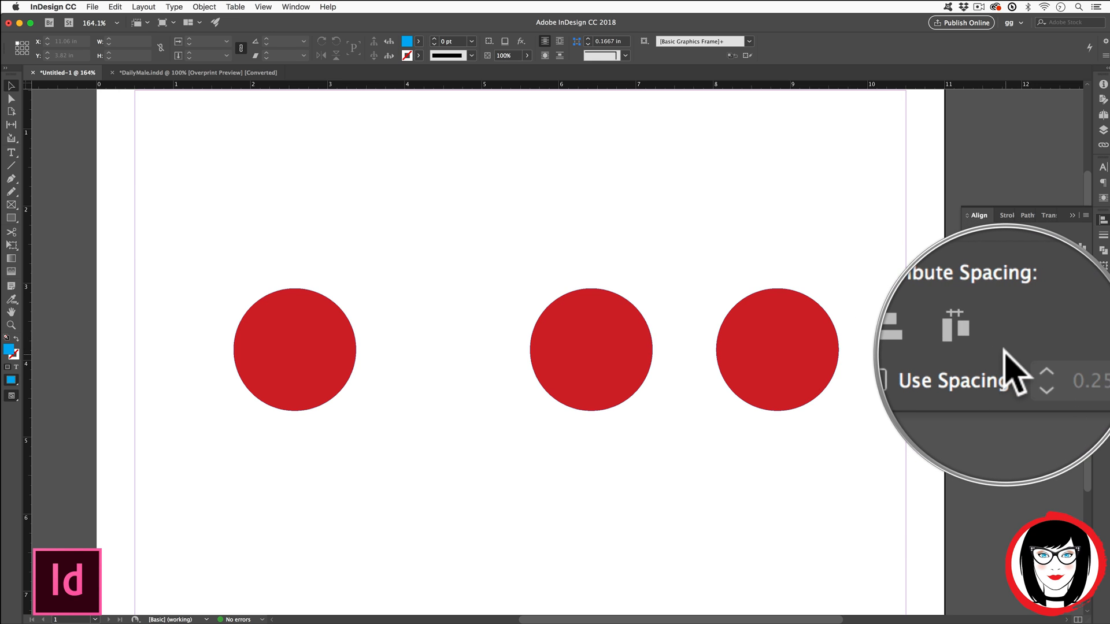
- Arrange the three circles in a loose diagonal descending from the page's upper left toward its center
{"action": "left_click", "coordinate": [762, 240]}
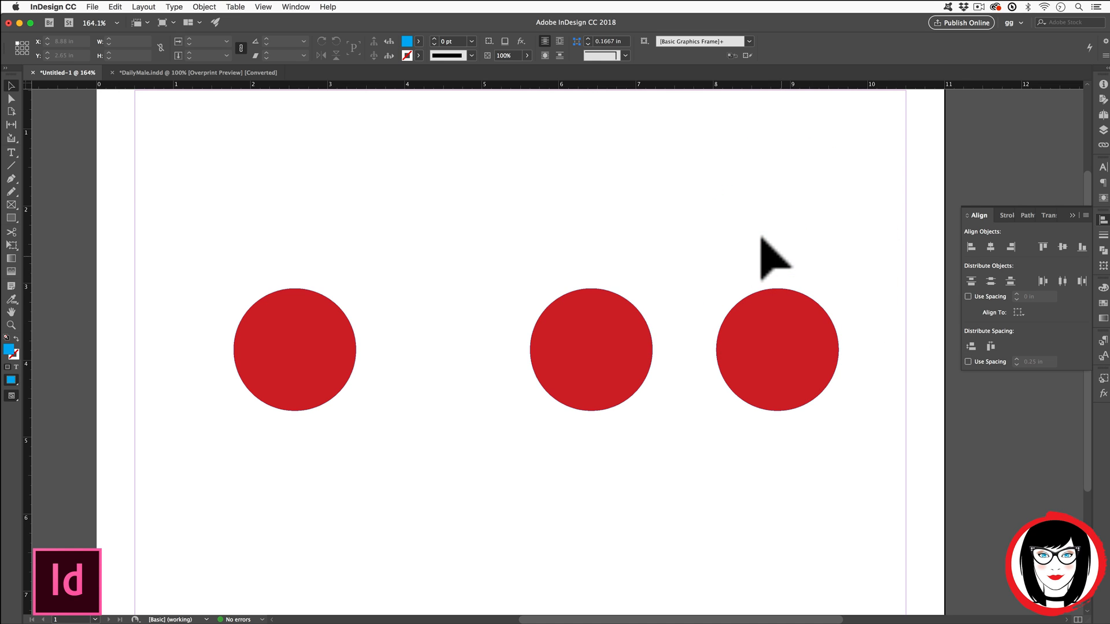
{"action": "left_click_drag", "start_coordinate": [297, 359], "coordinate": [297, 229]}
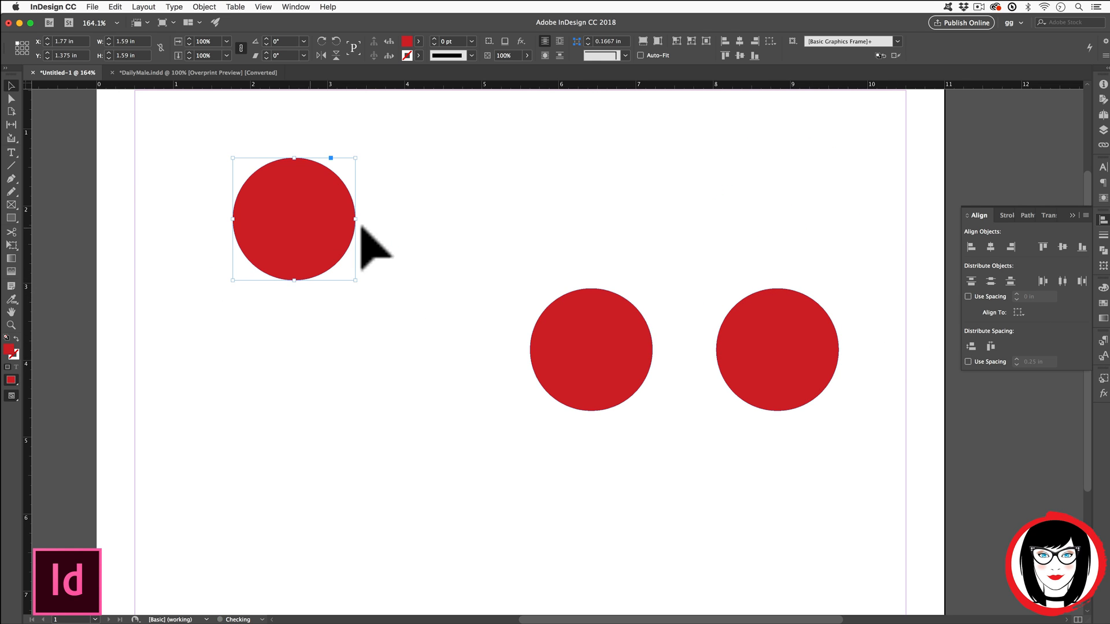
{"action": "left_click_drag", "start_coordinate": [559, 334], "coordinate": [422, 360]}
{"action": "left_click_drag", "start_coordinate": [790, 349], "coordinate": [589, 454]}
{"action": "left_click", "coordinate": [774, 437]}
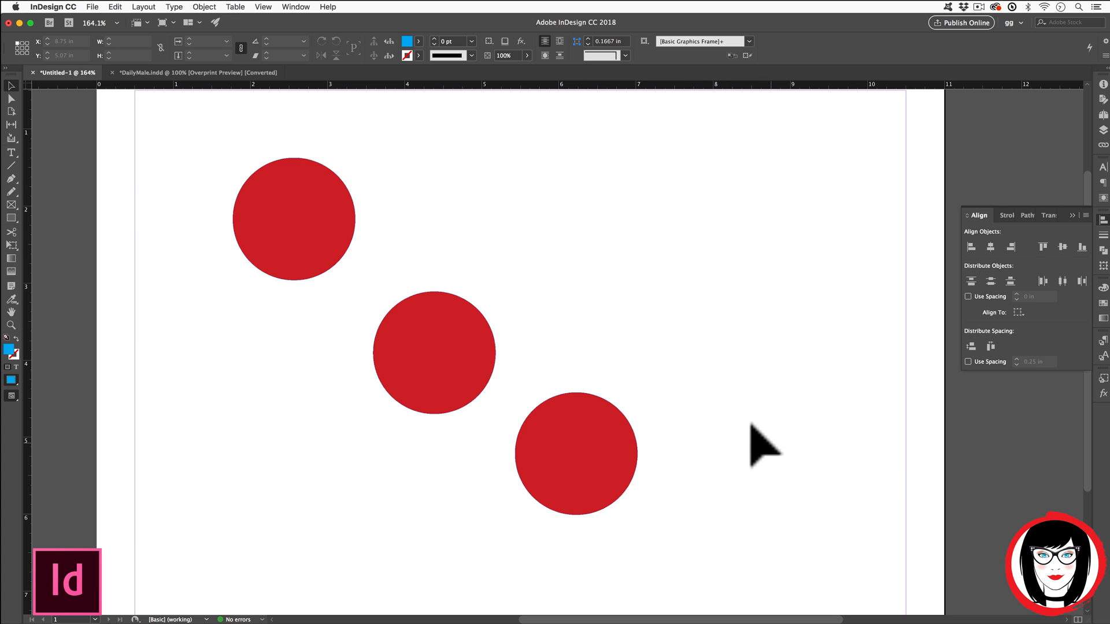
- Select the three diagonal circles and distribute their vertical space with Use Spacing set to 0.25 in, leaving them deselected
{"action": "left_click_drag", "start_coordinate": [168, 149], "coordinate": [714, 489]}
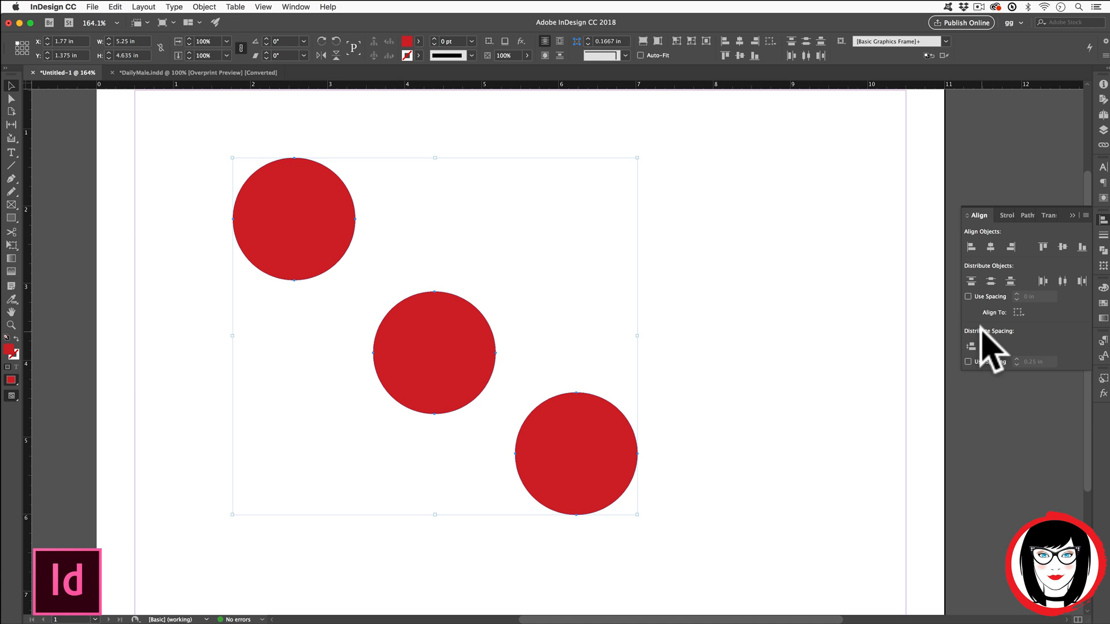
{"action": "left_click", "coordinate": [966, 361]}
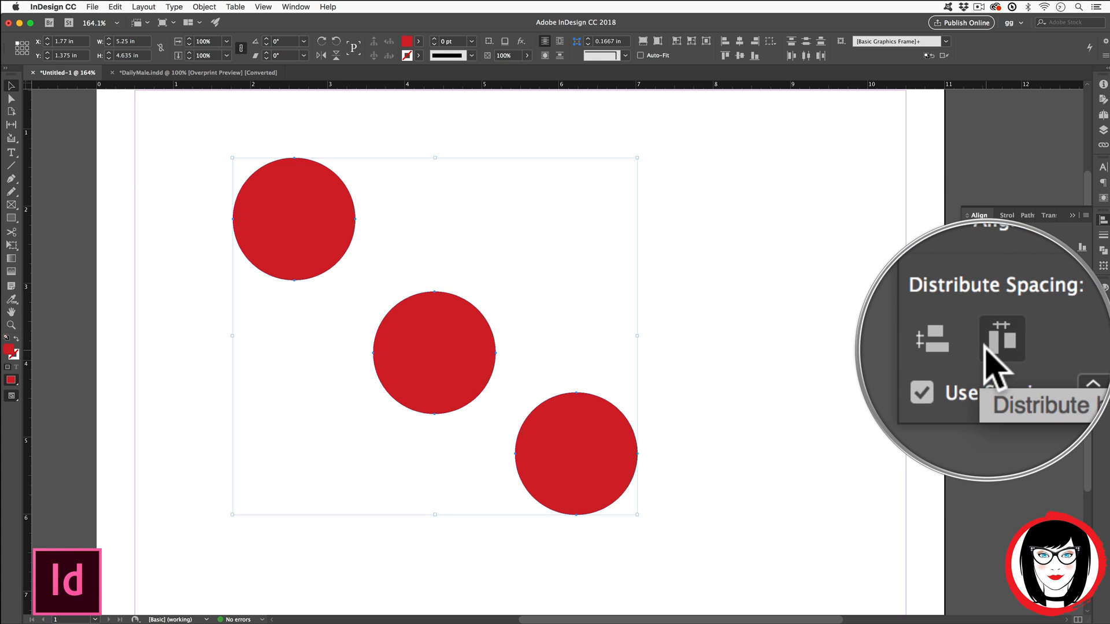
{"action": "left_click", "coordinate": [971, 346]}
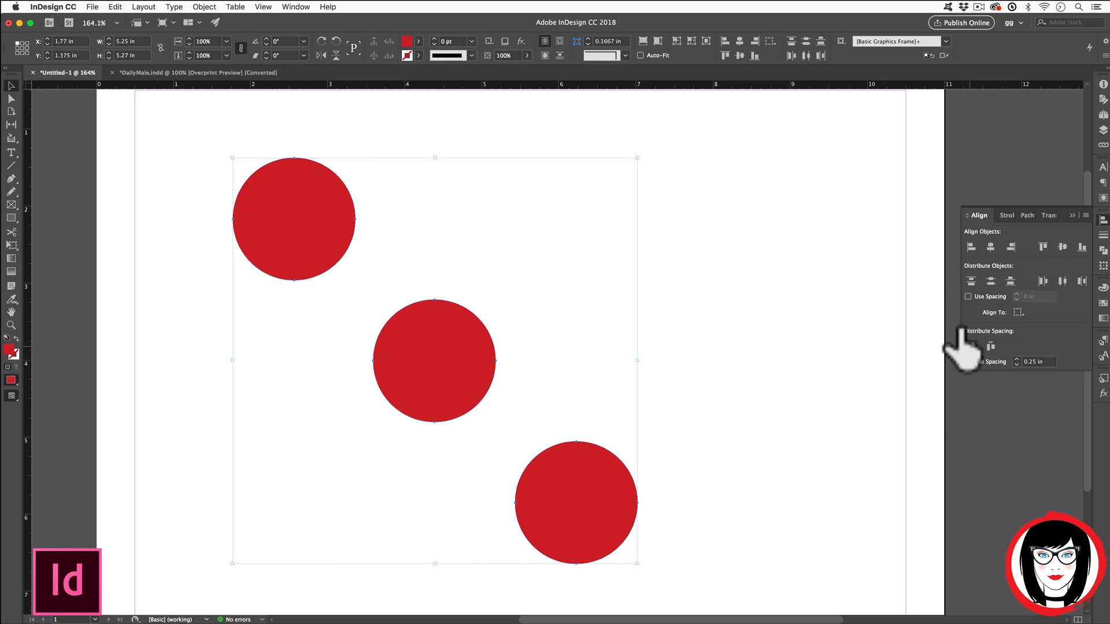
{"action": "left_click", "coordinate": [693, 289]}
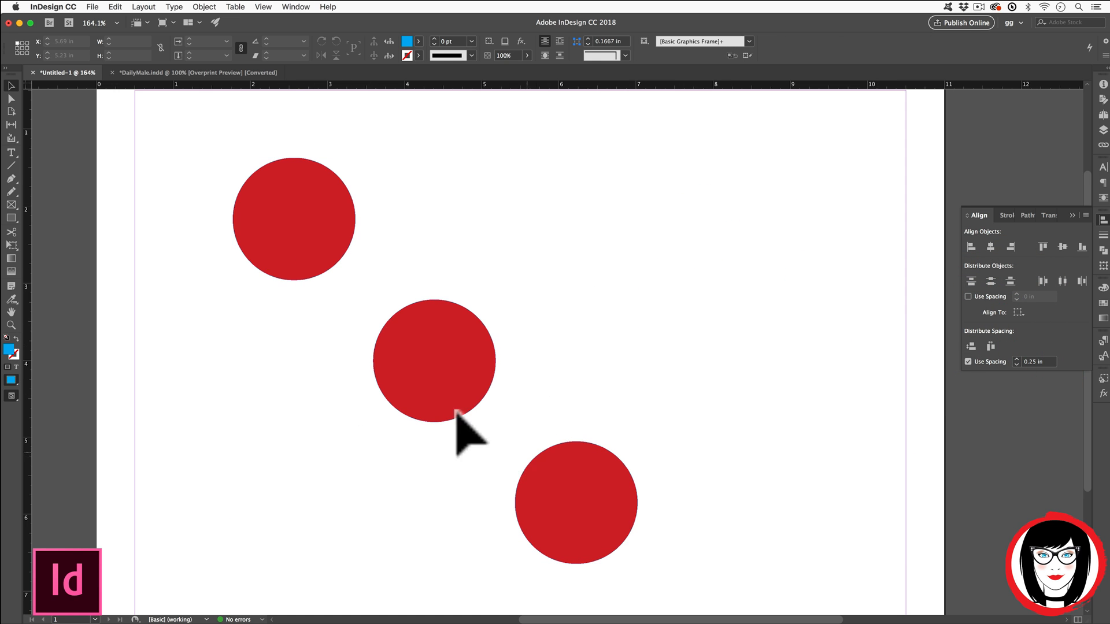
- Create a square 0.25 in wide and 0.25 in high with the Rectangle tool in the page's empty upper right area
{"action": "left_click_drag", "start_coordinate": [11, 217], "coordinate": [53, 230]}
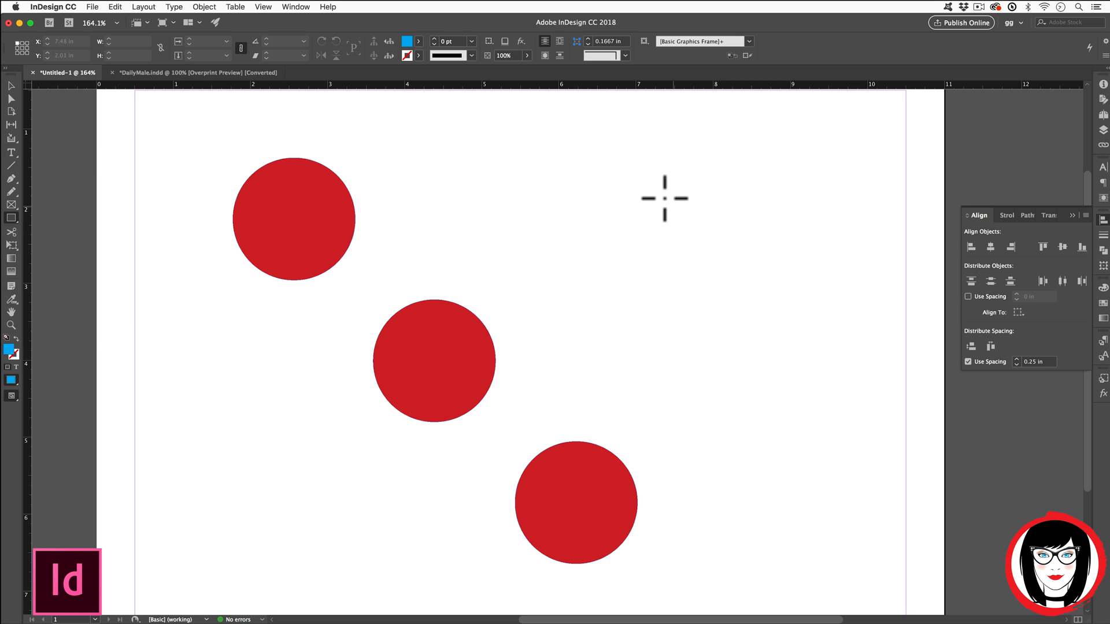
{"action": "left_click", "coordinate": [622, 194]}
{"action": "left_click", "coordinate": [536, 315]}
{"action": "left_click_drag", "start_coordinate": [538, 315], "coordinate": [496, 315]}
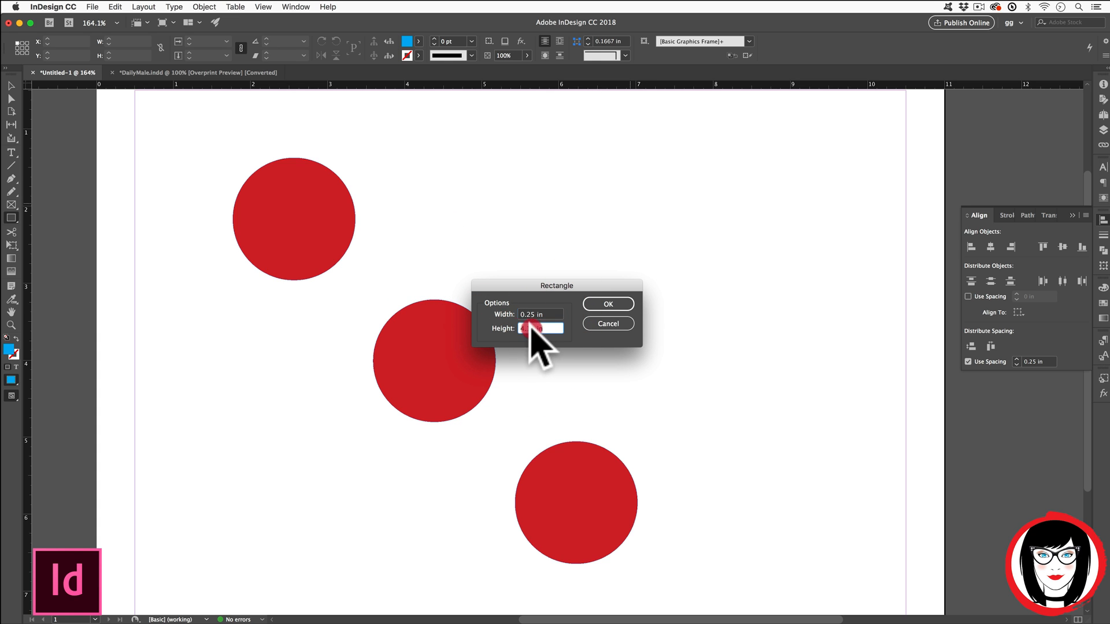
{"action": "key", "text": "BackSpace"}
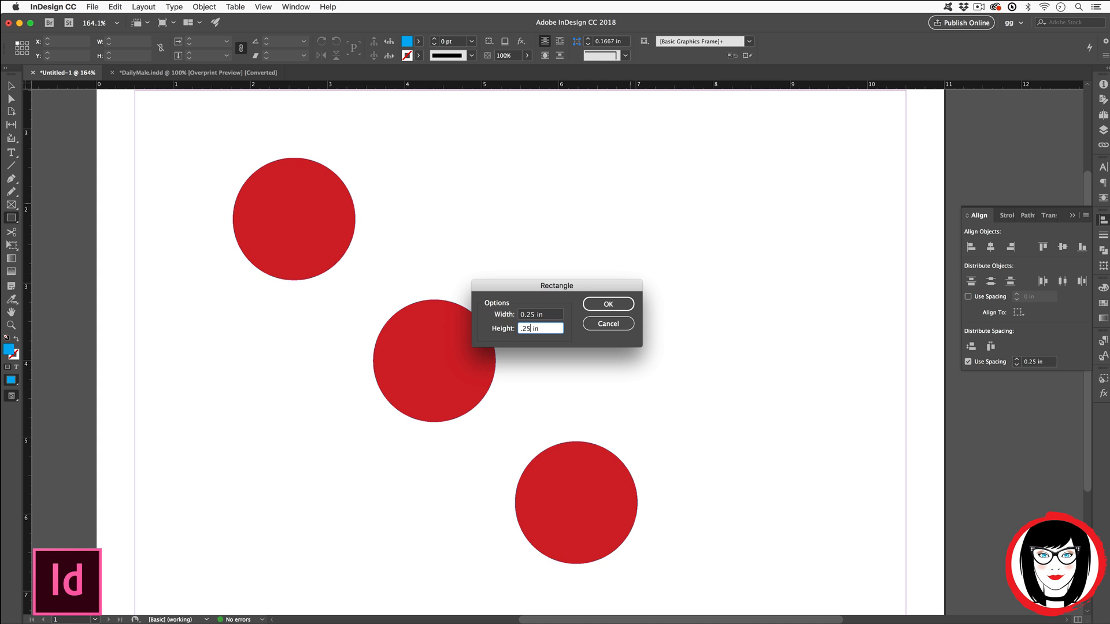
{"action": "left_click", "coordinate": [608, 304]}
- Place the blue square directly beneath the upper circle and move the middle circle against the square's lower edge
{"action": "left_click_drag", "start_coordinate": [647, 210], "coordinate": [300, 287]}
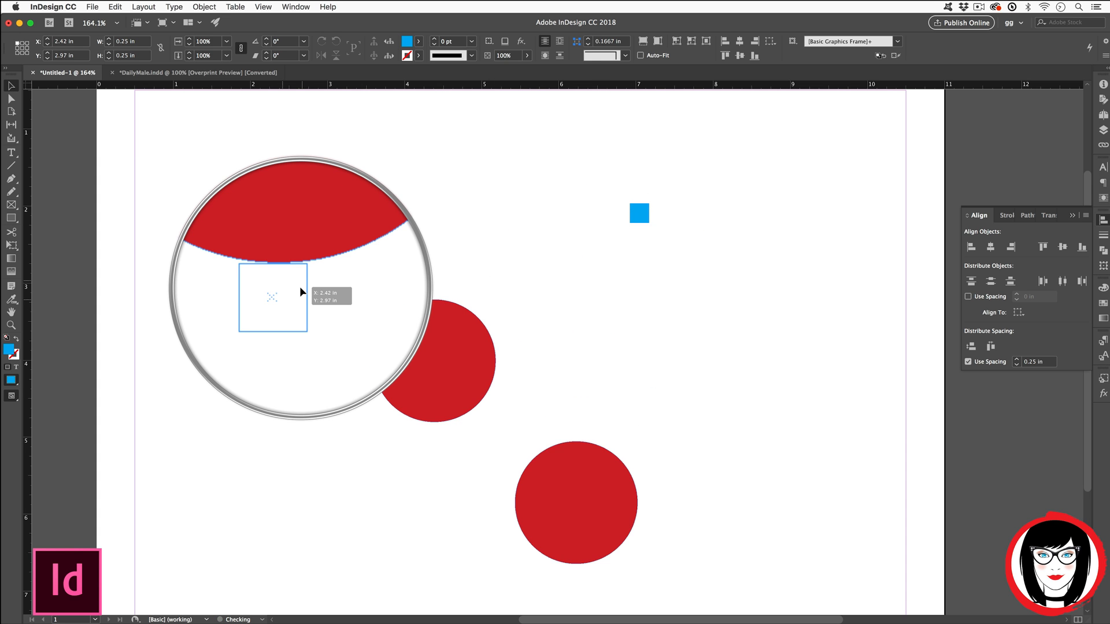
{"action": "left_click", "coordinate": [492, 280]}
{"action": "left_click_drag", "start_coordinate": [434, 366], "coordinate": [311, 332]}
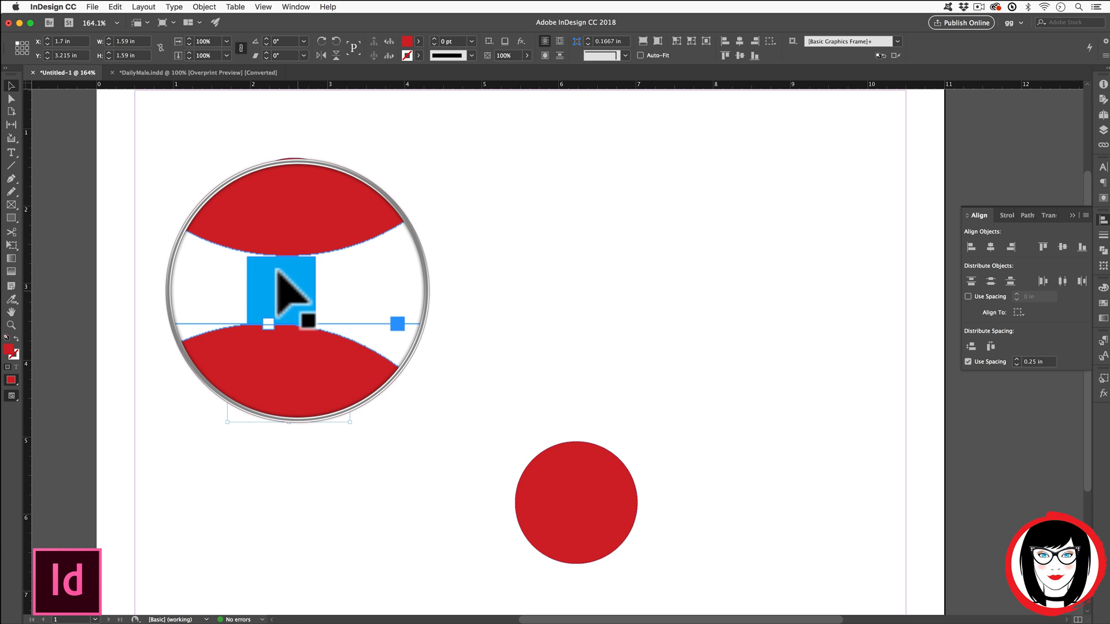
{"action": "left_click", "coordinate": [539, 374]}
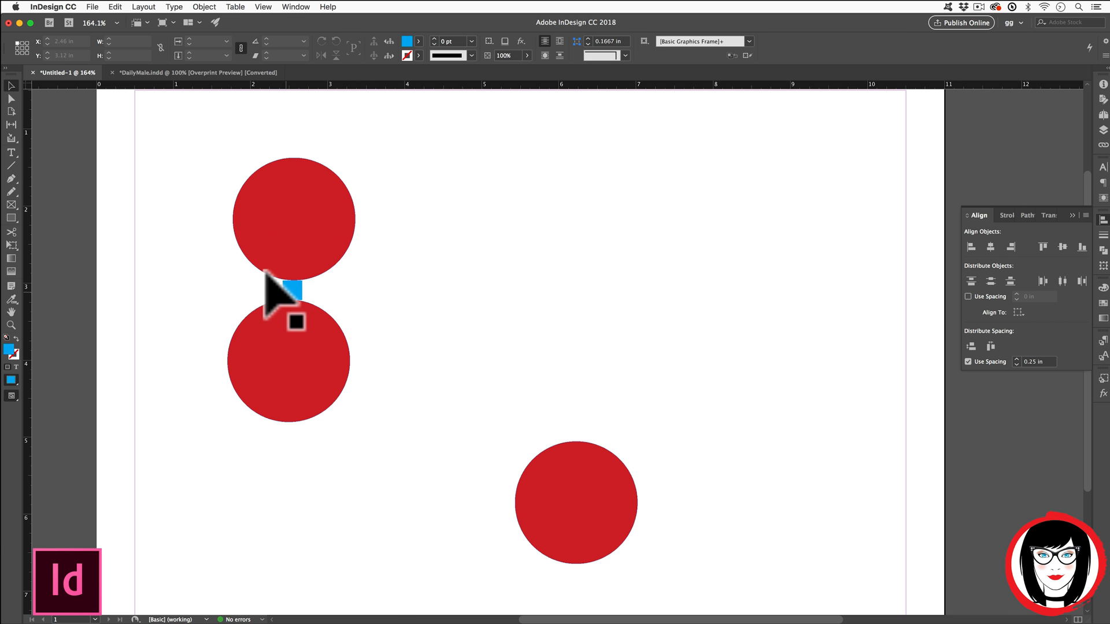
- Duplicate the blue square straight down below the middle circle and move the lowest circle against the copy's lower edge
{"action": "left_click_drag", "start_coordinate": [292, 290], "coordinate": [295, 441]}
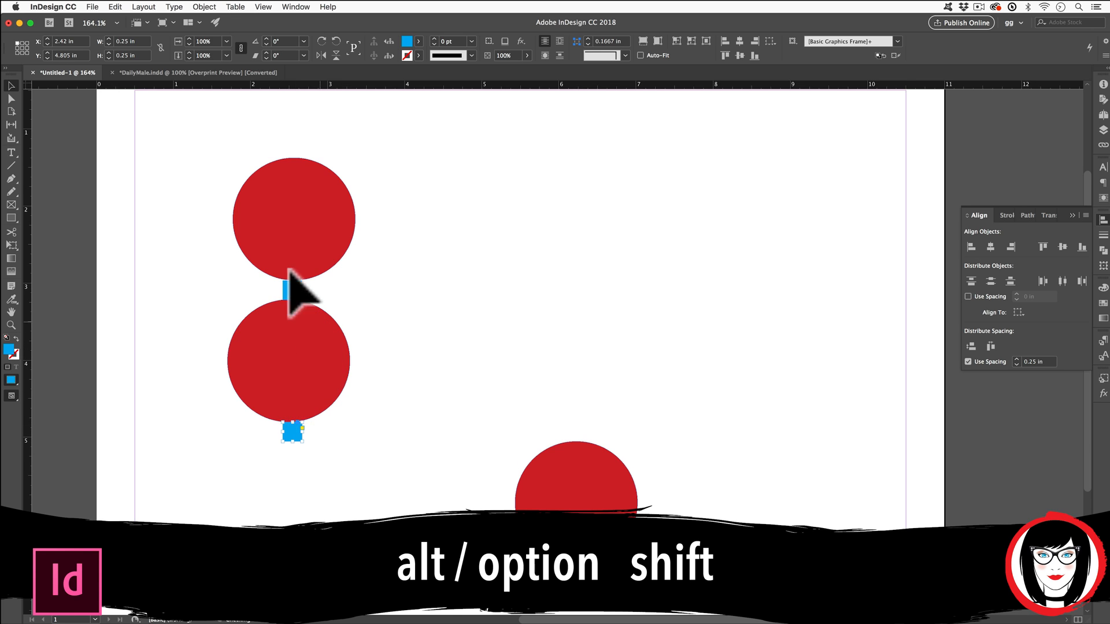
{"action": "left_click_drag", "start_coordinate": [582, 491], "coordinate": [307, 462]}
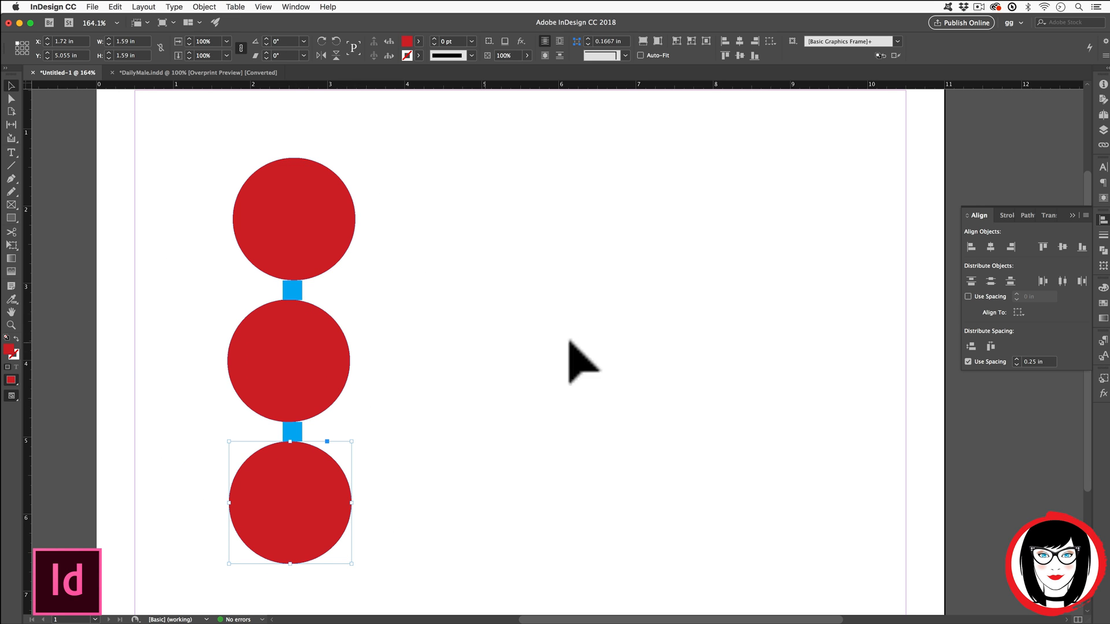
{"action": "left_click", "coordinate": [618, 348]}
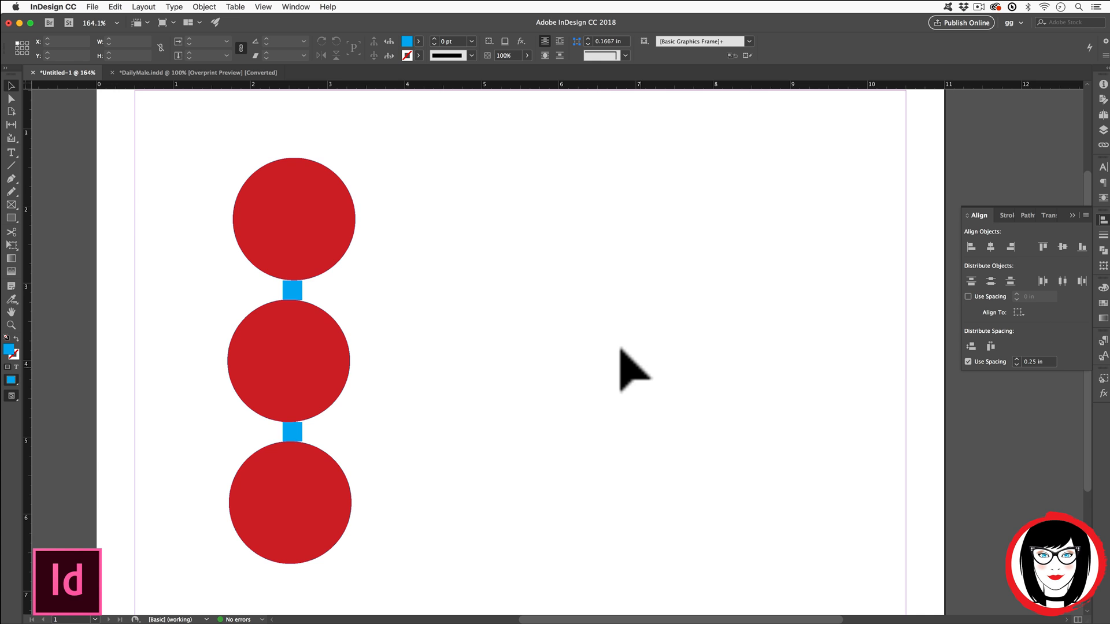
- Delete both blue spacer squares between the stacked circles
{"action": "left_click", "coordinate": [292, 432]}
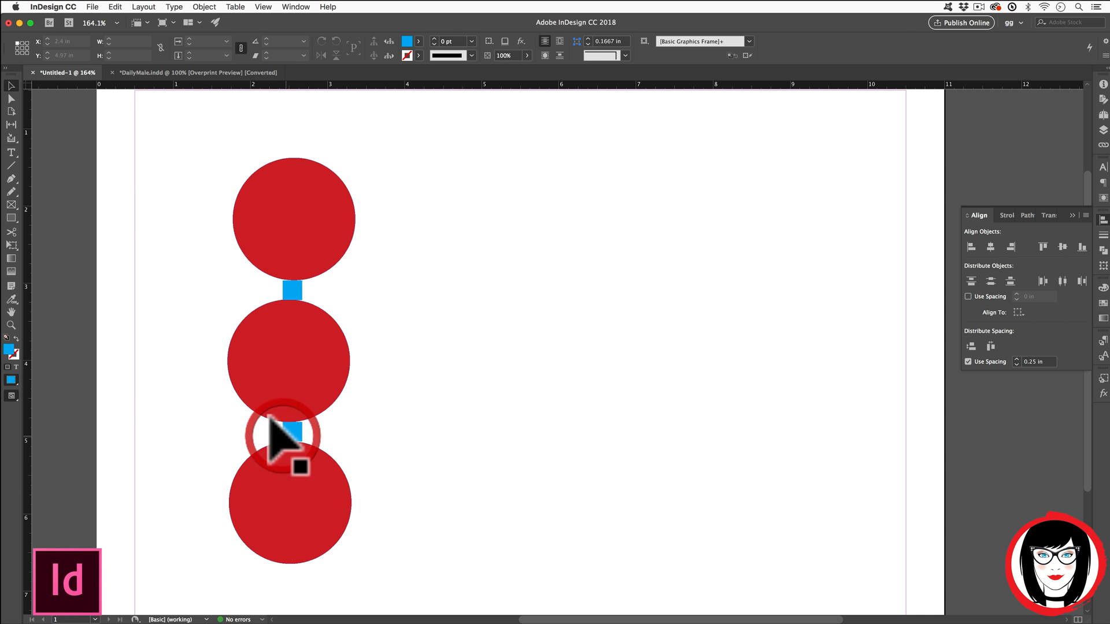
{"action": "key", "text": "Delete"}
{"action": "left_click", "coordinate": [291, 285]}
{"action": "key", "text": "Delete"}
{"action": "left_click", "coordinate": [549, 338]}
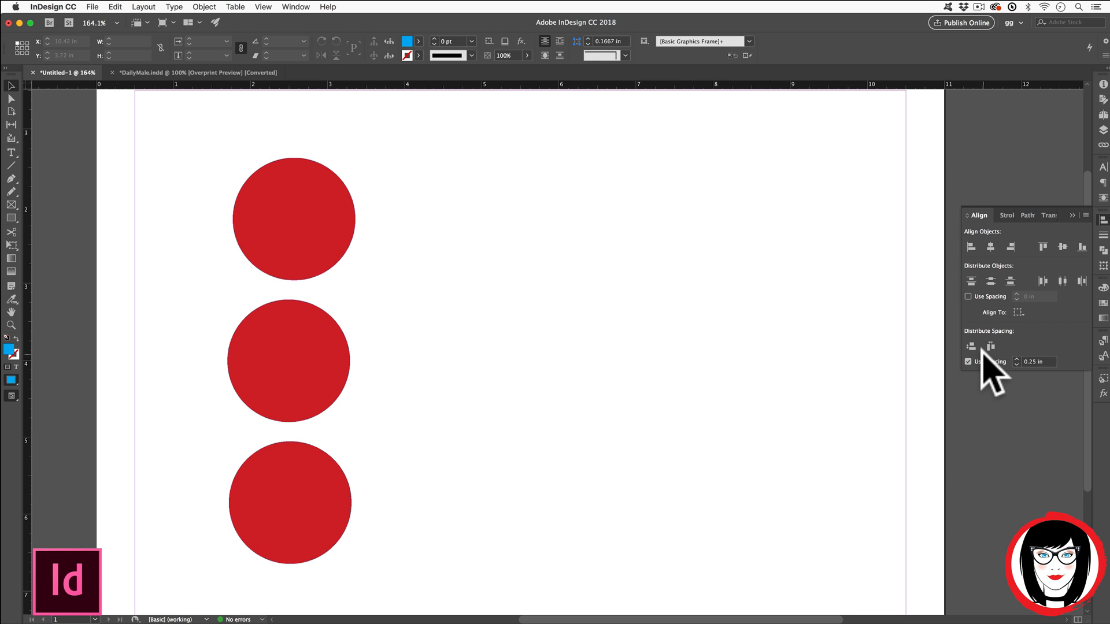
- Arrange the circles side by side with the outer two level and the middle one raised above them
{"action": "left_click_drag", "start_coordinate": [286, 248], "coordinate": [457, 248]}
{"action": "left_click_drag", "start_coordinate": [276, 462], "coordinate": [545, 469]}
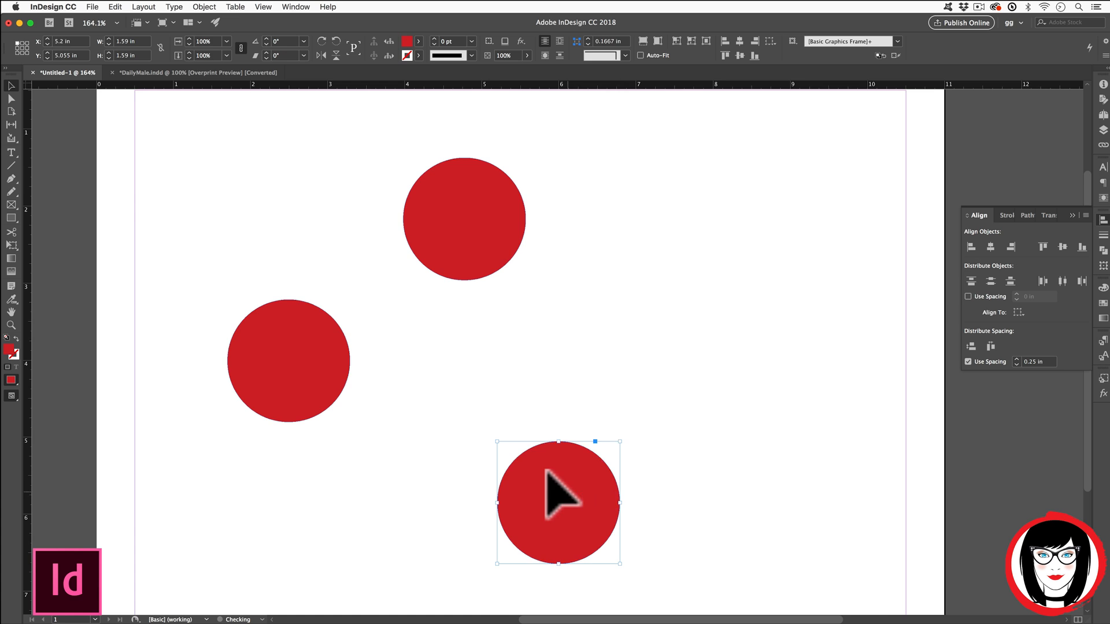
{"action": "left_click_drag", "start_coordinate": [574, 530], "coordinate": [592, 388]}
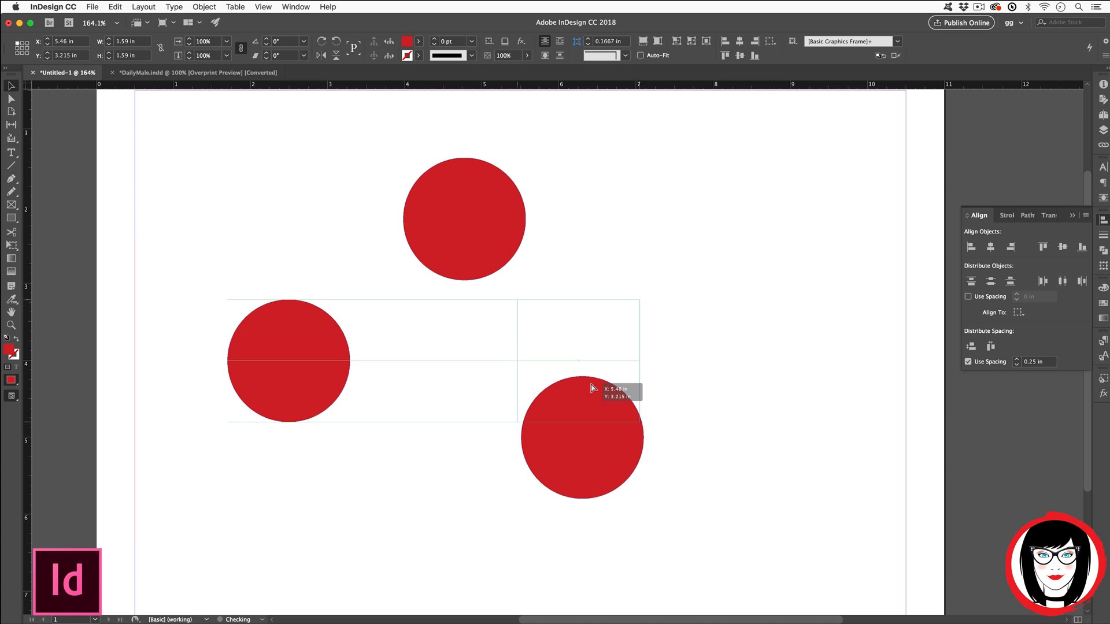
{"action": "left_click_drag", "start_coordinate": [591, 388], "coordinate": [592, 389]}
{"action": "left_click_drag", "start_coordinate": [457, 196], "coordinate": [429, 345]}
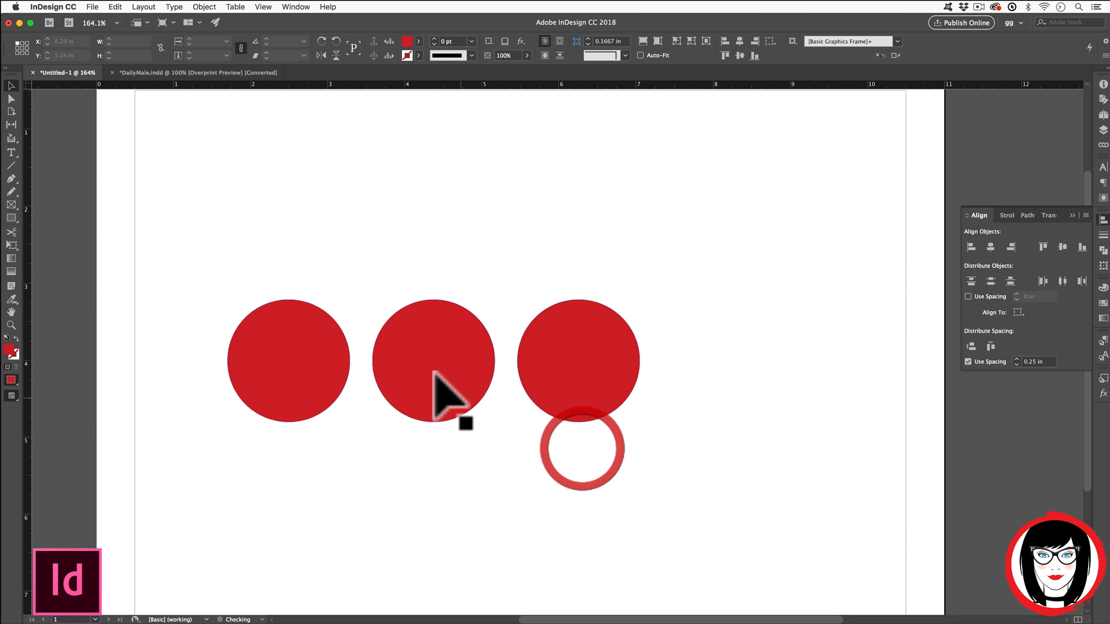
{"action": "left_click_drag", "start_coordinate": [445, 396], "coordinate": [453, 319]}
{"action": "left_click", "coordinate": [532, 420]}
- Select all three circles, distribute their horizontal space using 0.25 in spacing, and deselect them
{"action": "left_click_drag", "start_coordinate": [202, 203], "coordinate": [714, 437]}
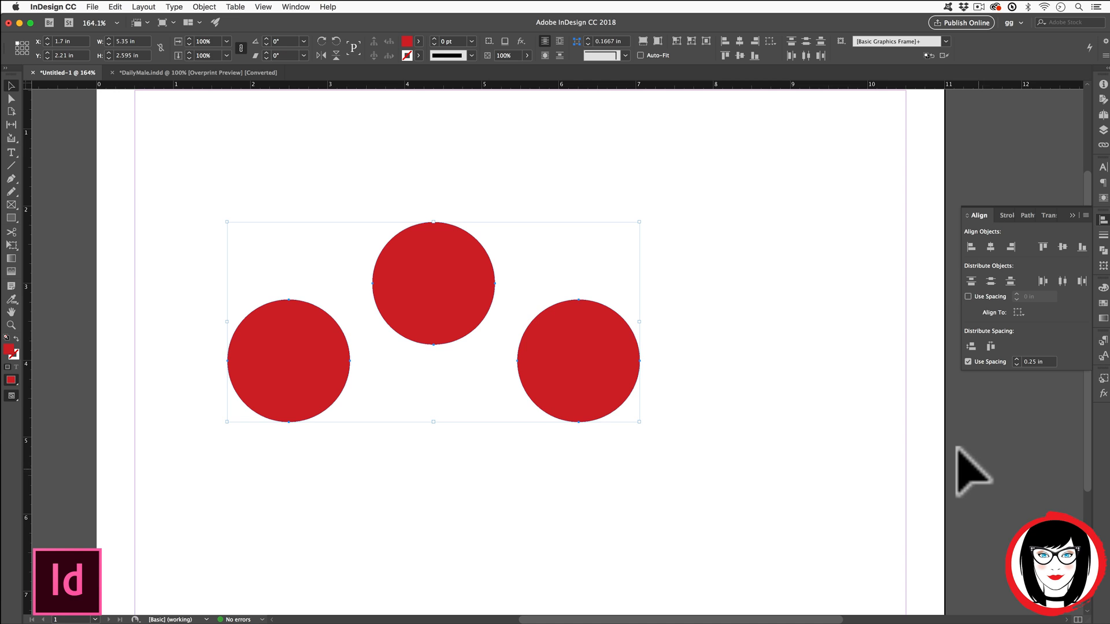
{"action": "left_click", "coordinate": [968, 362]}
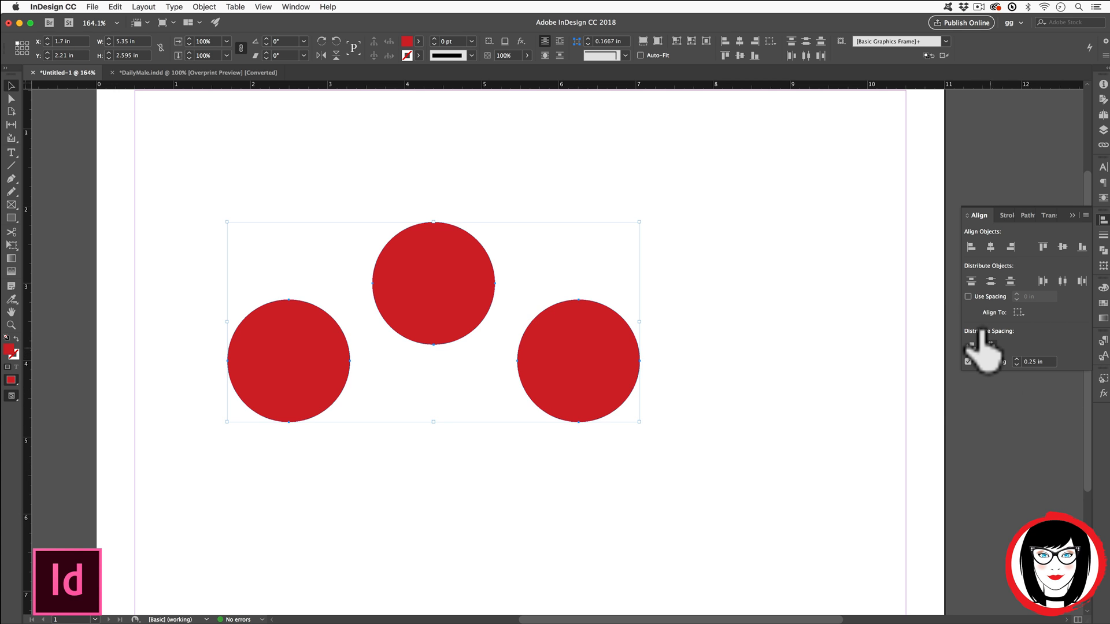
{"action": "left_click", "coordinate": [976, 344]}
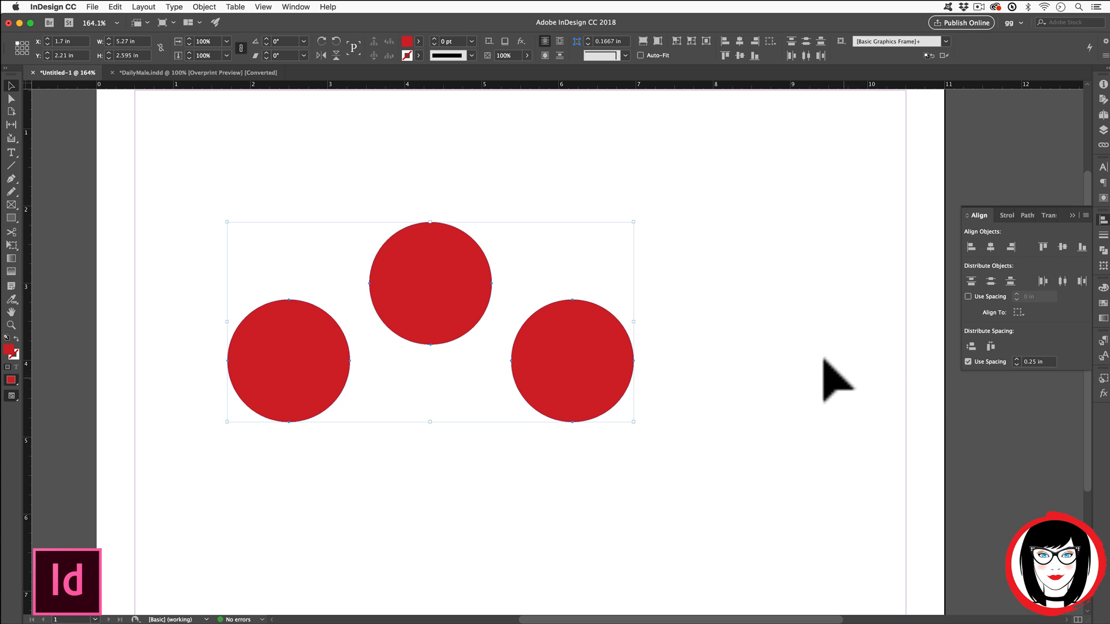
{"action": "left_click", "coordinate": [696, 384]}
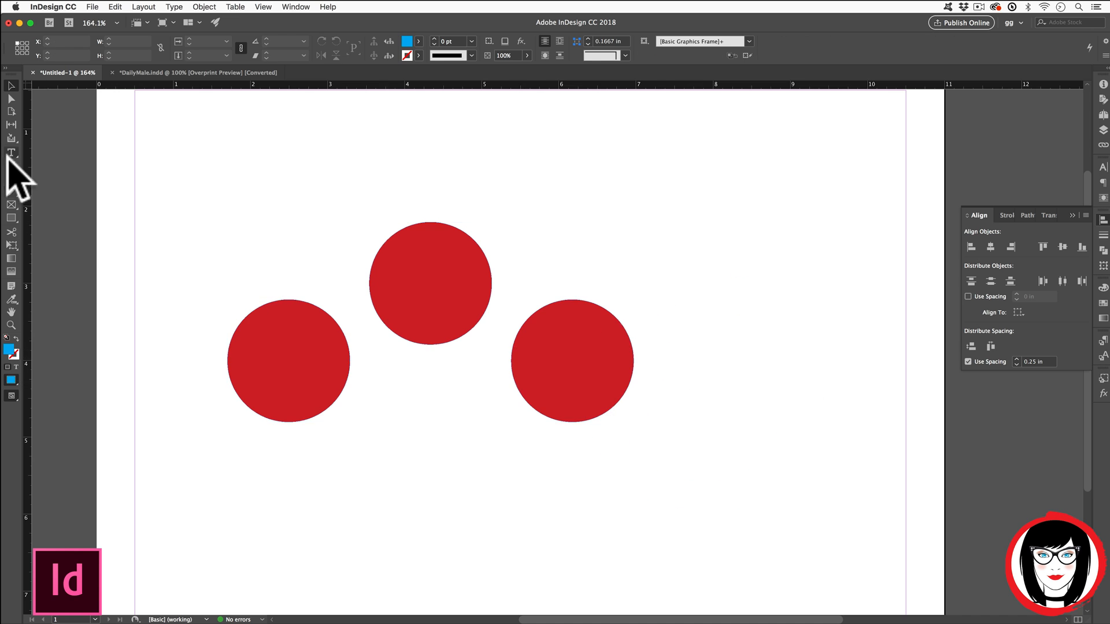
- Create another 0.25 by 0.25 in square with the Rectangle tool above the left circle
{"action": "left_click", "coordinate": [10, 218]}
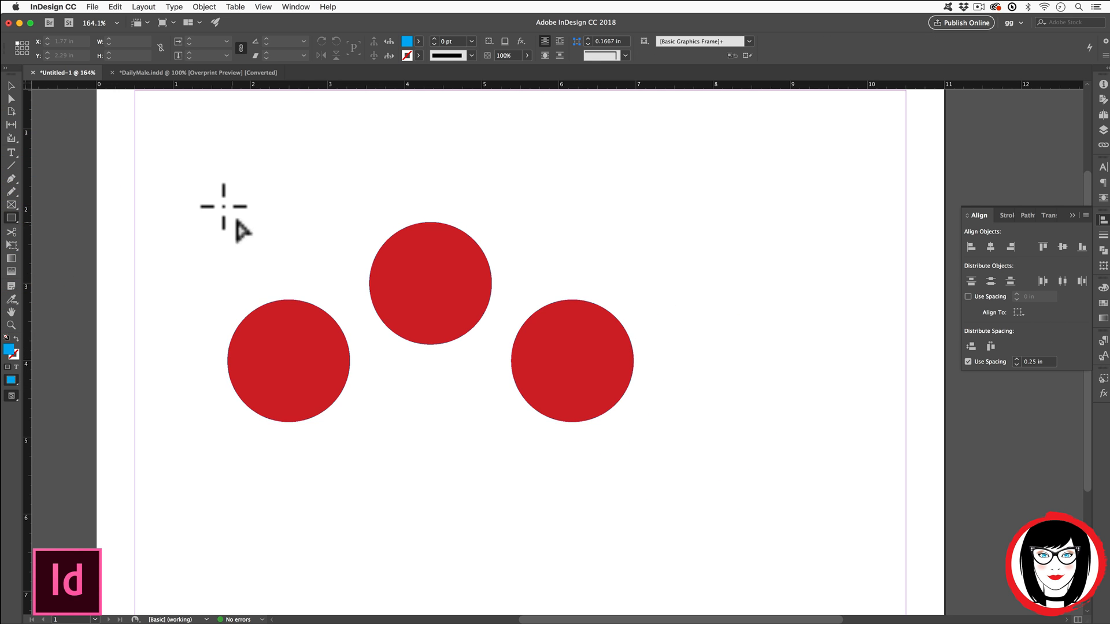
{"action": "left_click", "coordinate": [214, 223]}
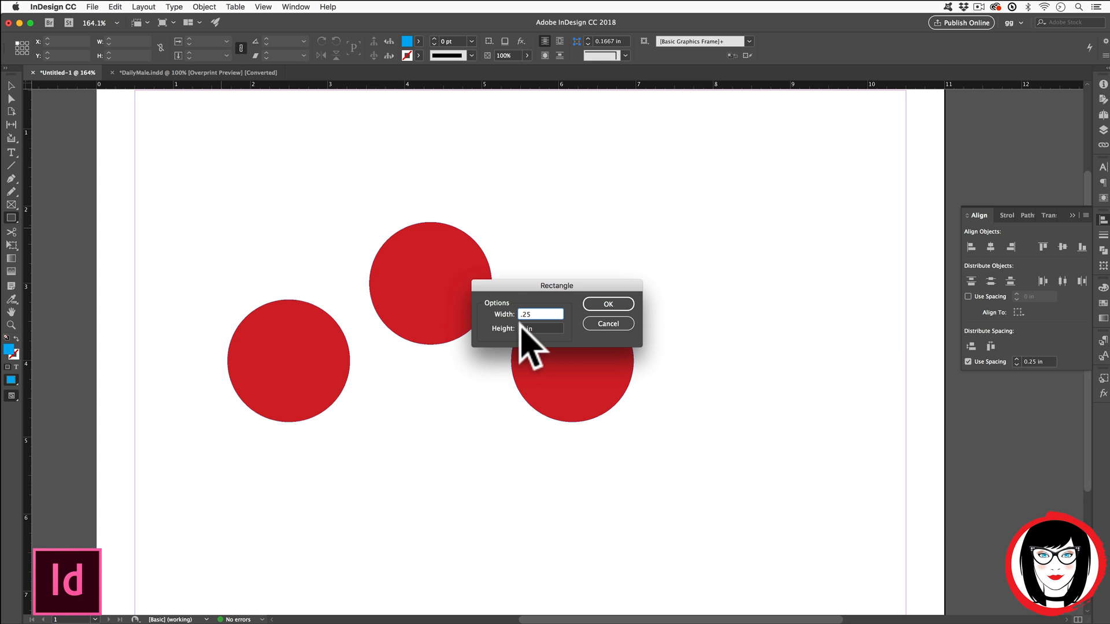
{"action": "type", "text": ".25"}
{"action": "key", "text": "Tab"}
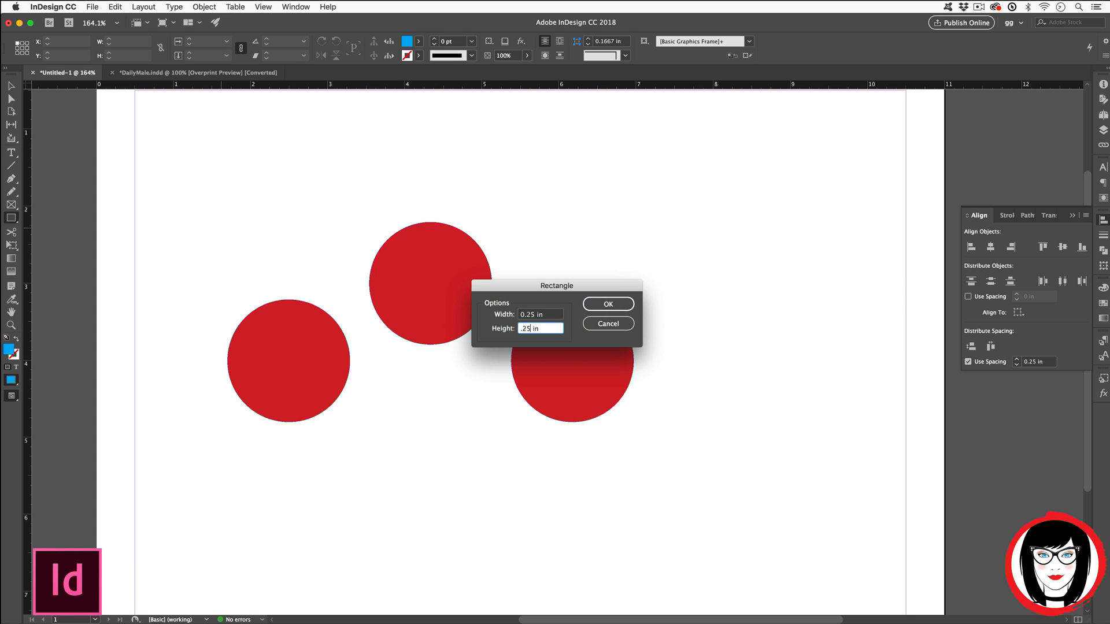
{"action": "key", "text": "Return"}
{"action": "left_click", "coordinate": [200, 124]}
- Place the square against the left circle, a copy against the right circle, and lower the middle circle between them
{"action": "left_click_drag", "start_coordinate": [232, 231], "coordinate": [501, 380]}
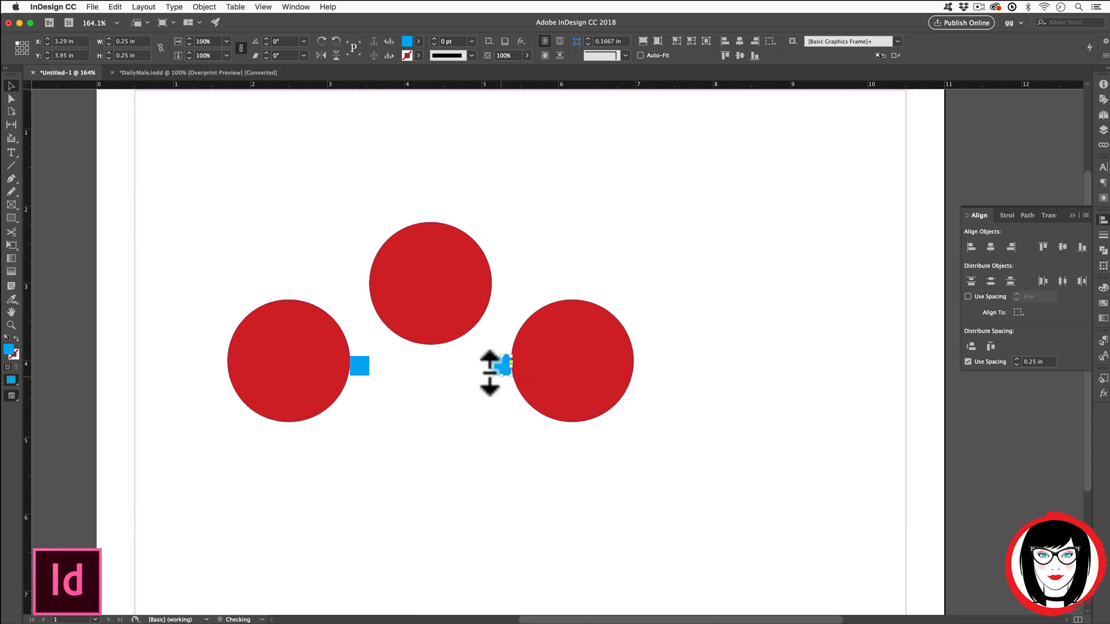
{"action": "left_click", "coordinate": [440, 263]}
{"action": "left_click_drag", "start_coordinate": [440, 313], "coordinate": [426, 388]}
- Select the circles and squares, turn off Use Spacing for Distribute Spacing, and align everything by vertical centers
{"action": "left_click", "coordinate": [439, 272]}
{"action": "left_click_drag", "start_coordinate": [508, 364], "coordinate": [601, 462]}
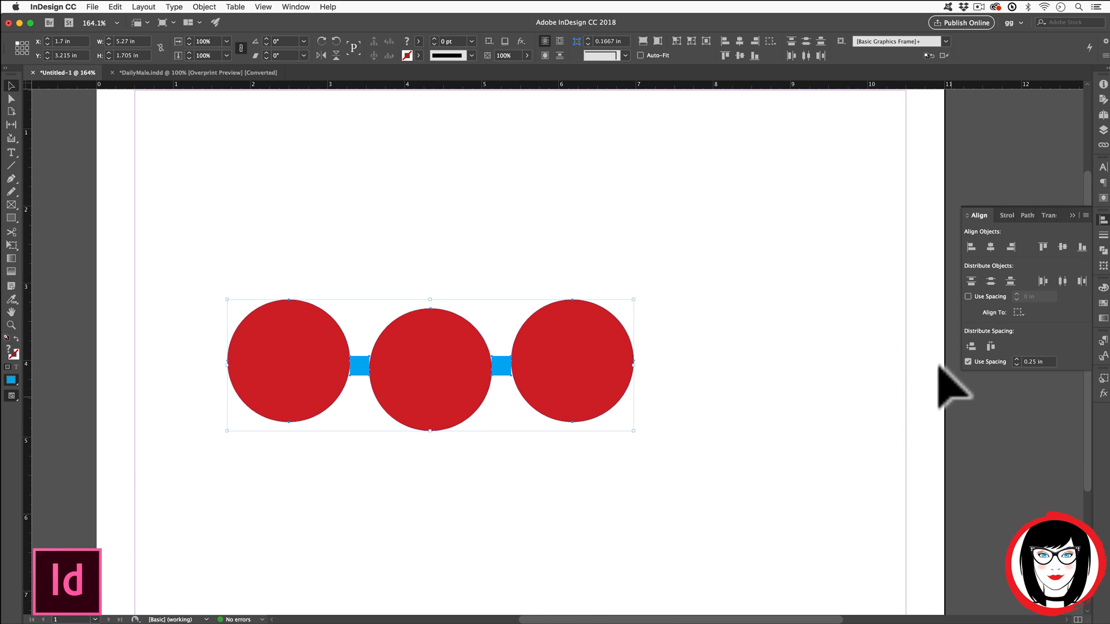
{"action": "left_click", "coordinate": [968, 361]}
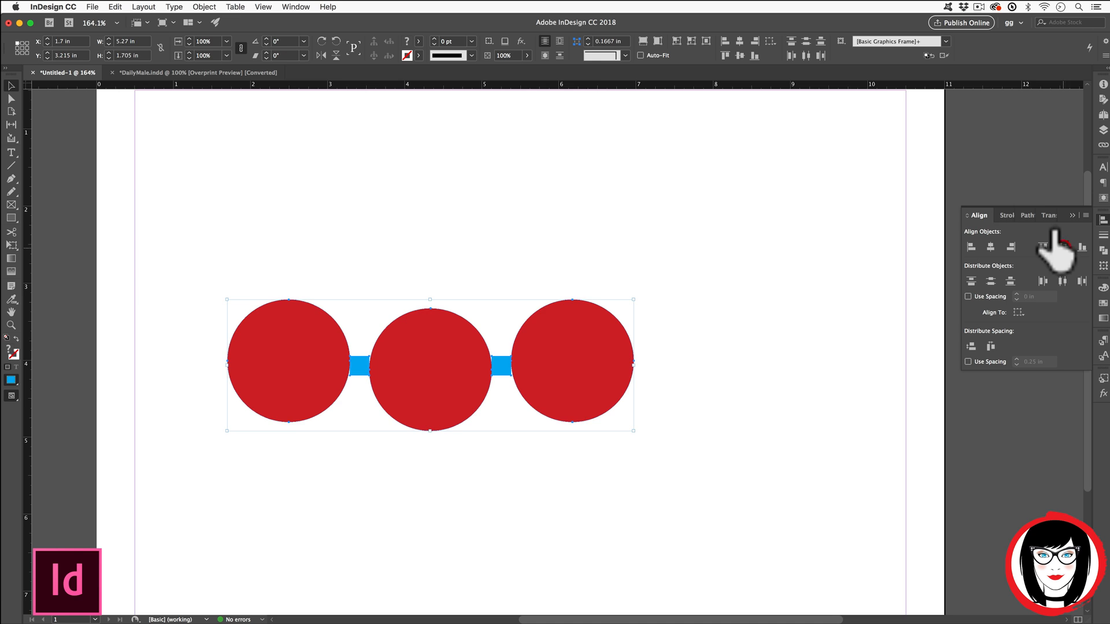
{"action": "left_click", "coordinate": [1061, 246]}
{"action": "left_click", "coordinate": [716, 430]}
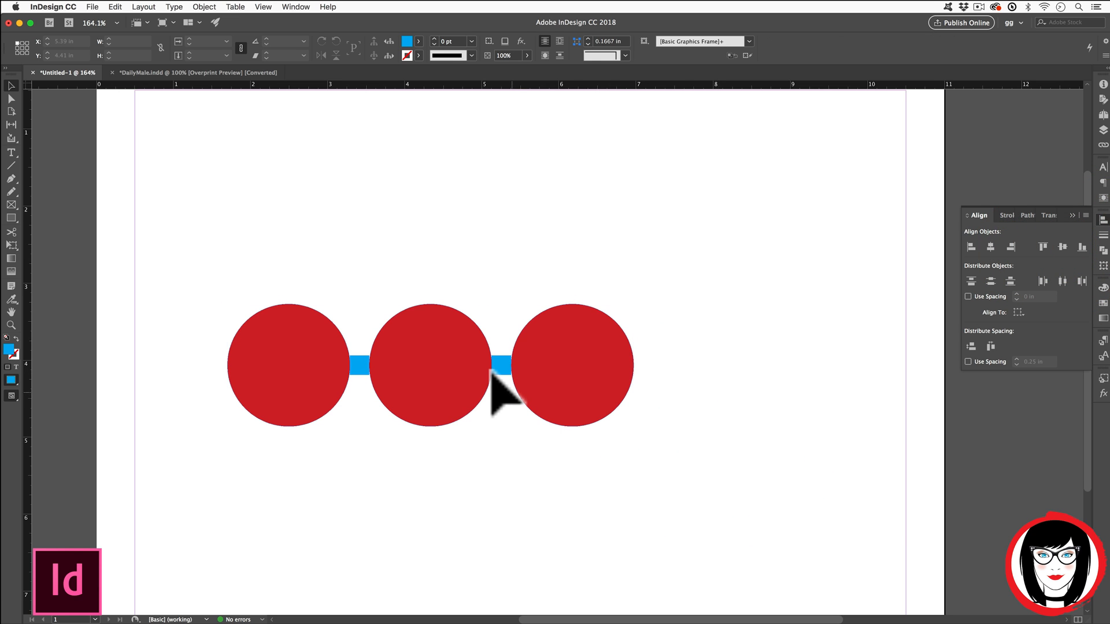
- Turn on Overprint Preview and delete both blue squares between the circles
{"action": "key", "text": "super+alt+shift+y"}
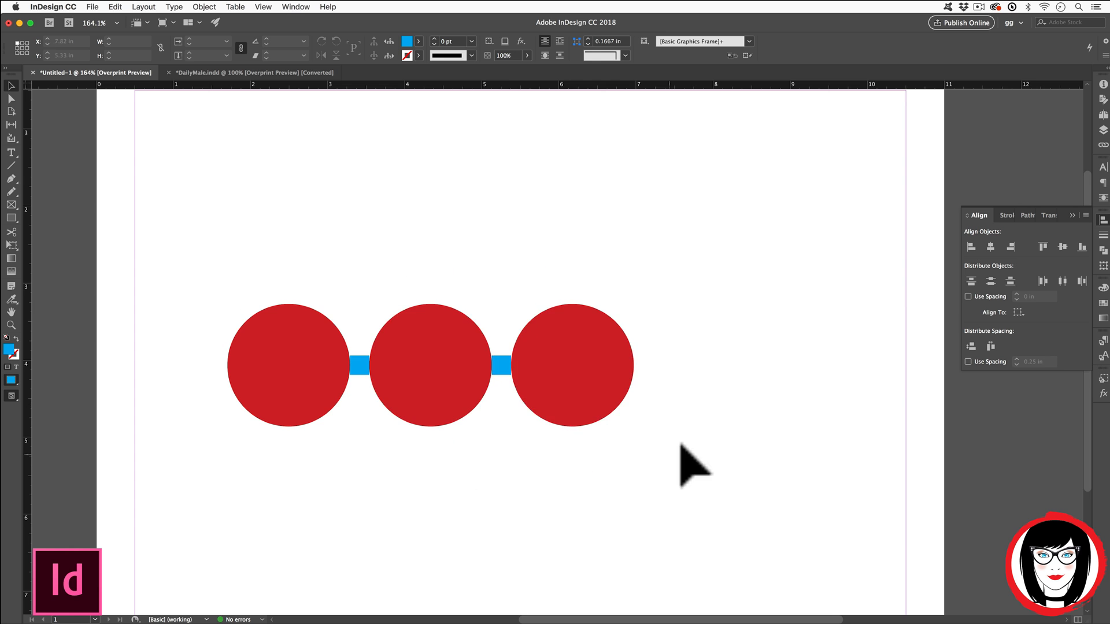
{"action": "left_click", "coordinate": [354, 363]}
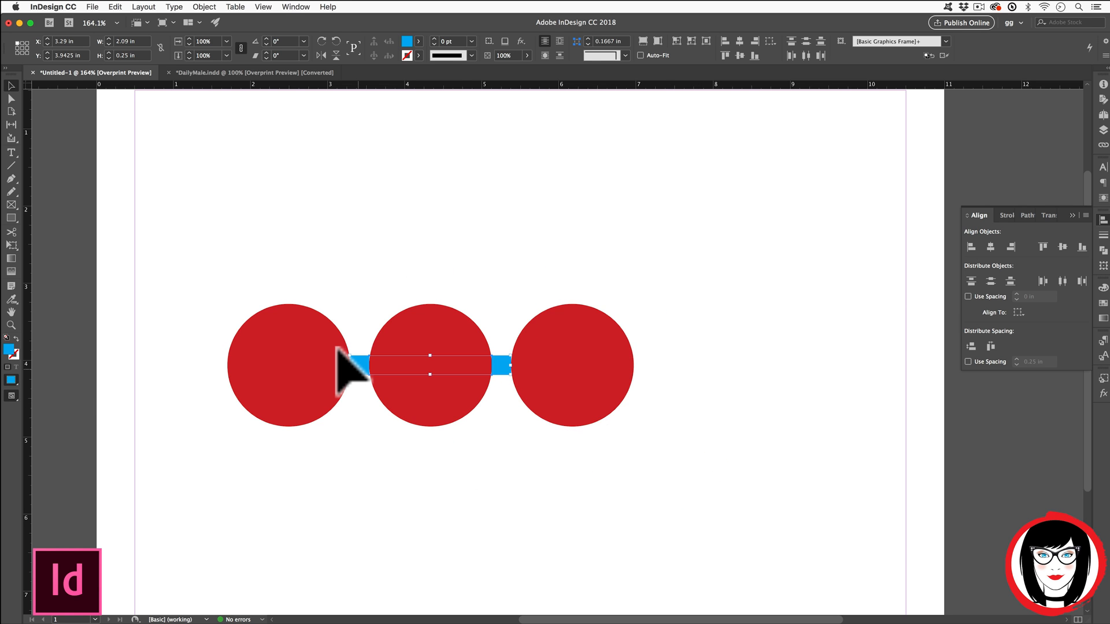
{"action": "key", "text": "Delete"}
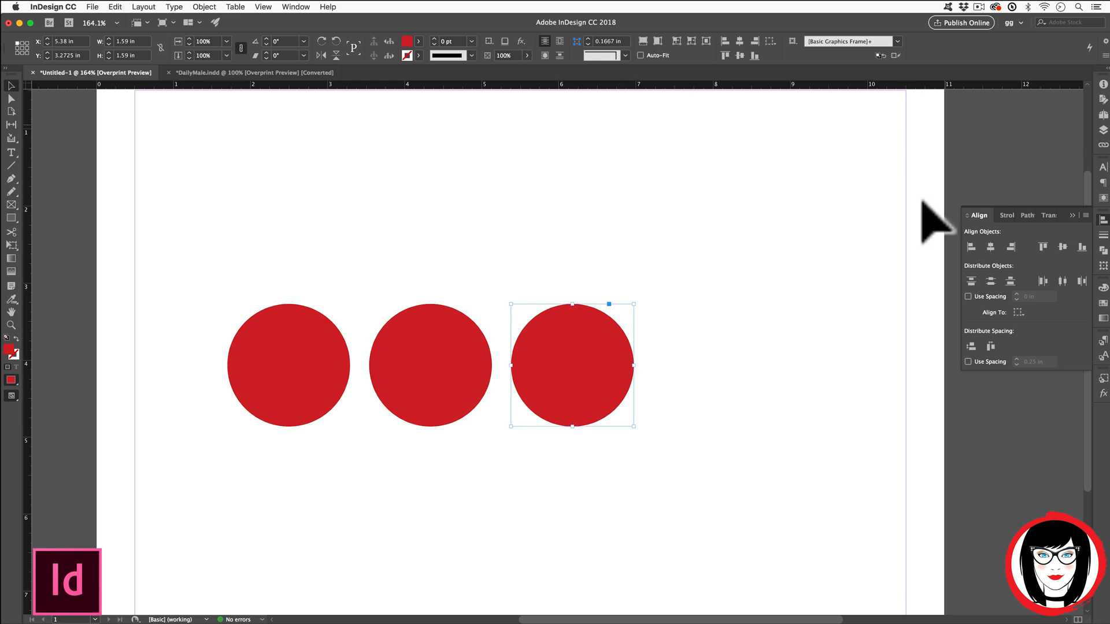
{"action": "left_click", "coordinate": [895, 391]}
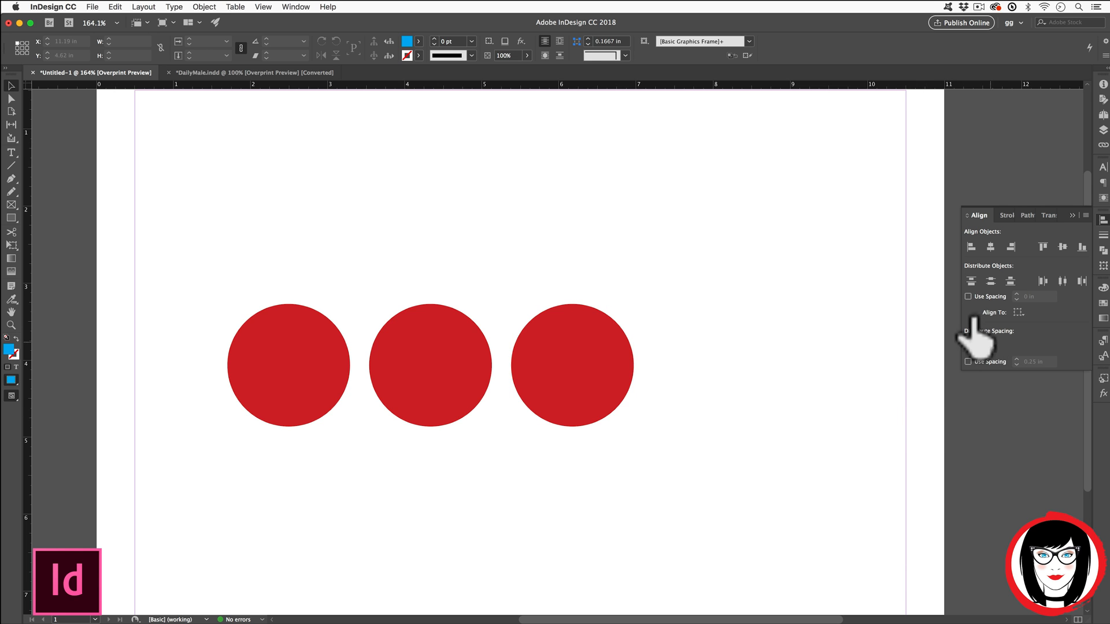
- Arrange the three circles in a loose diagonal rising from the page's lower left to its upper right and select them all
{"action": "left_click_drag", "start_coordinate": [574, 367], "coordinate": [512, 339]}
{"action": "left_click_drag", "start_coordinate": [305, 401], "coordinate": [340, 557]}
{"action": "left_click", "coordinate": [507, 332]}
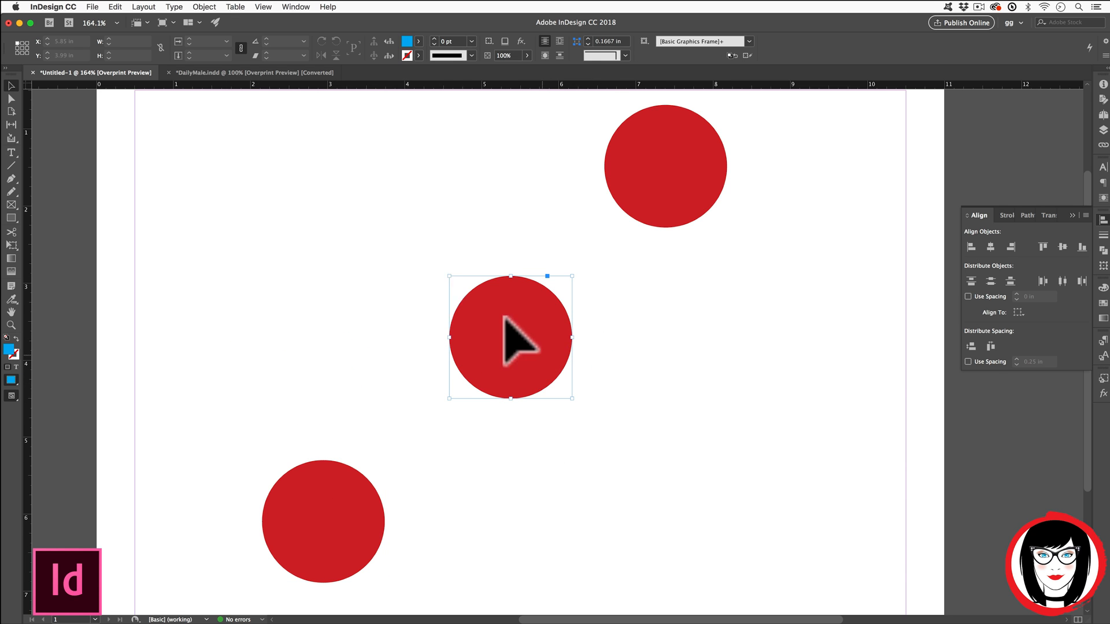
{"action": "left_click_drag", "start_coordinate": [229, 125], "coordinate": [795, 512]}
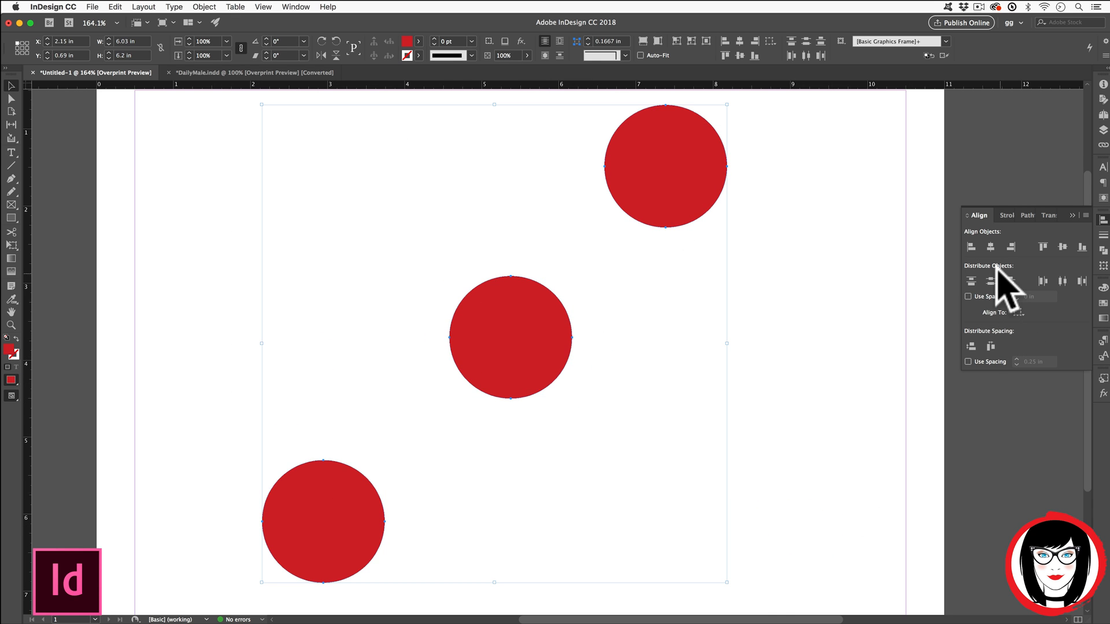
- Try to align the three circles by horizontal centers and distribute them vertically
{"action": "left_click", "coordinate": [990, 247]}
{"action": "left_click", "coordinate": [970, 281]}
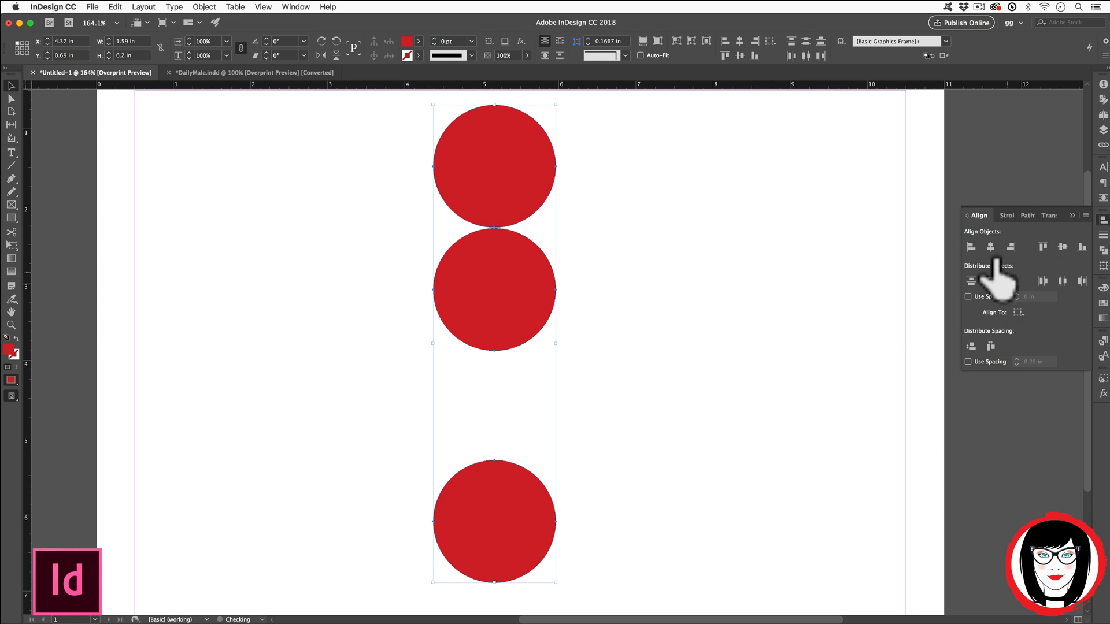
{"action": "left_click", "coordinate": [989, 281]}
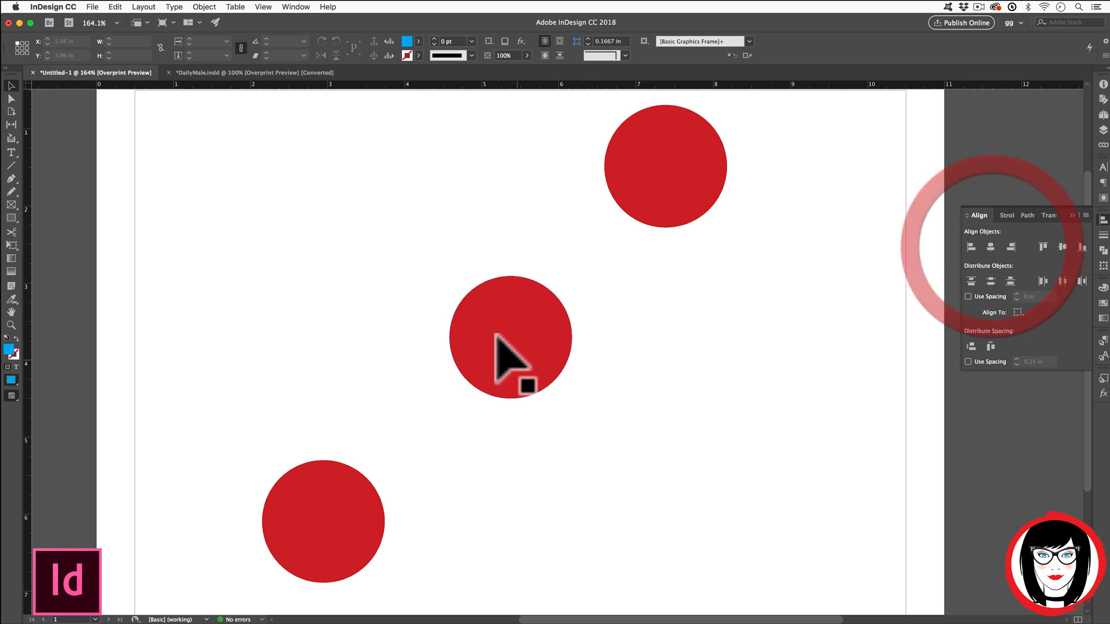
- Move the middle circle up and right, closer to the upper circle, and select all three circles
{"action": "left_click", "coordinate": [495, 339]}
{"action": "left_click", "coordinate": [331, 164]}
{"action": "left_click_drag", "start_coordinate": [236, 126], "coordinate": [822, 518]}
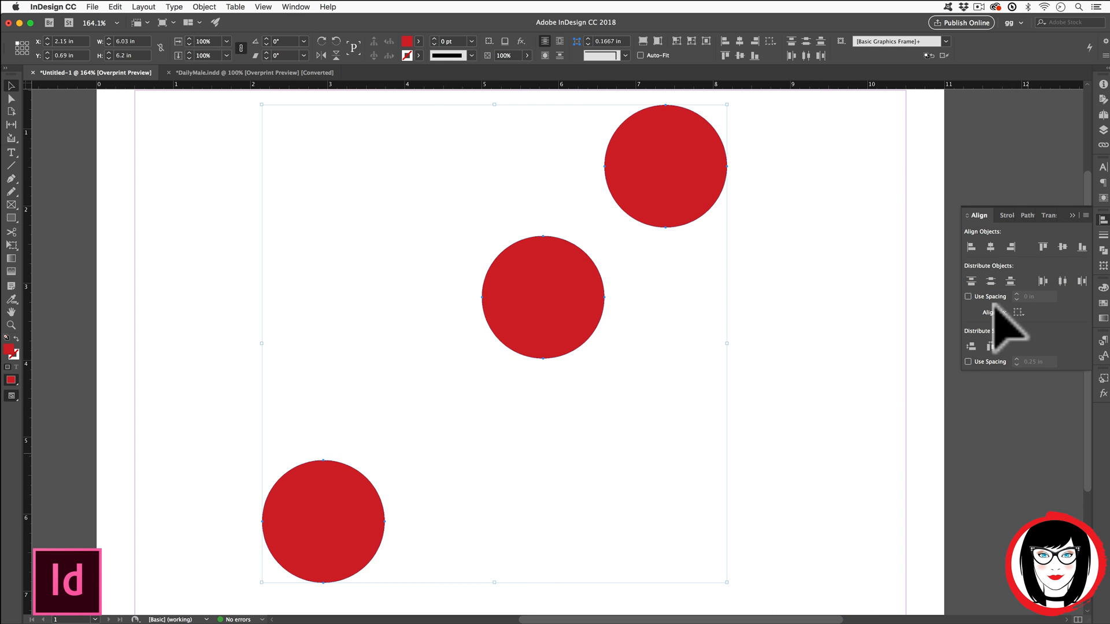
- Align the three circles by horizontal centers and distribute them by vertical centers
{"action": "left_click", "coordinate": [989, 247]}
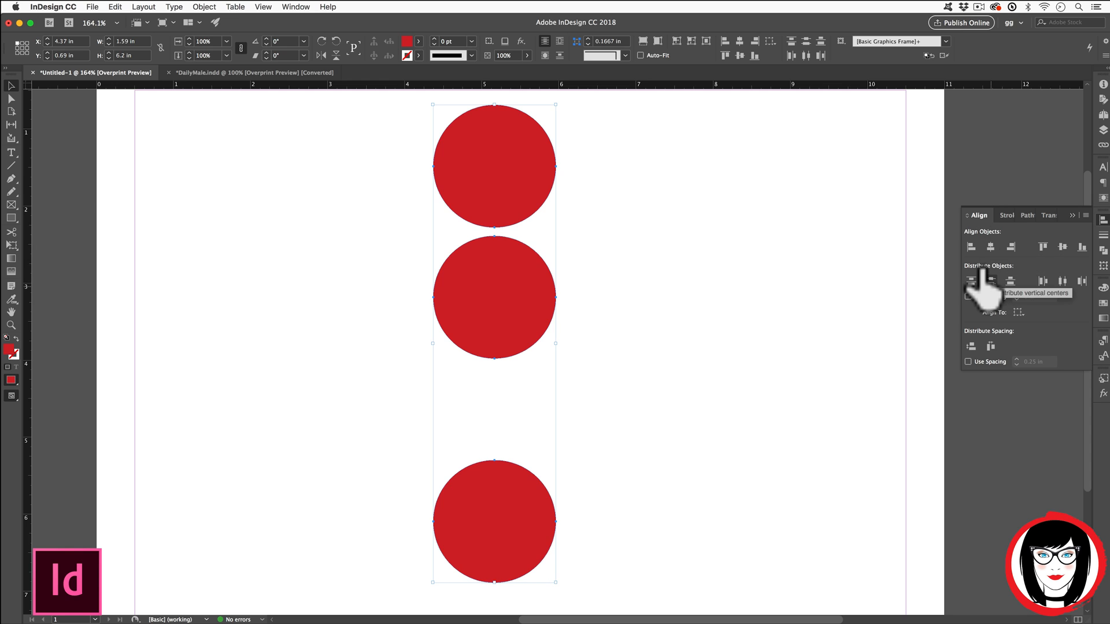
{"action": "left_click", "coordinate": [990, 280]}
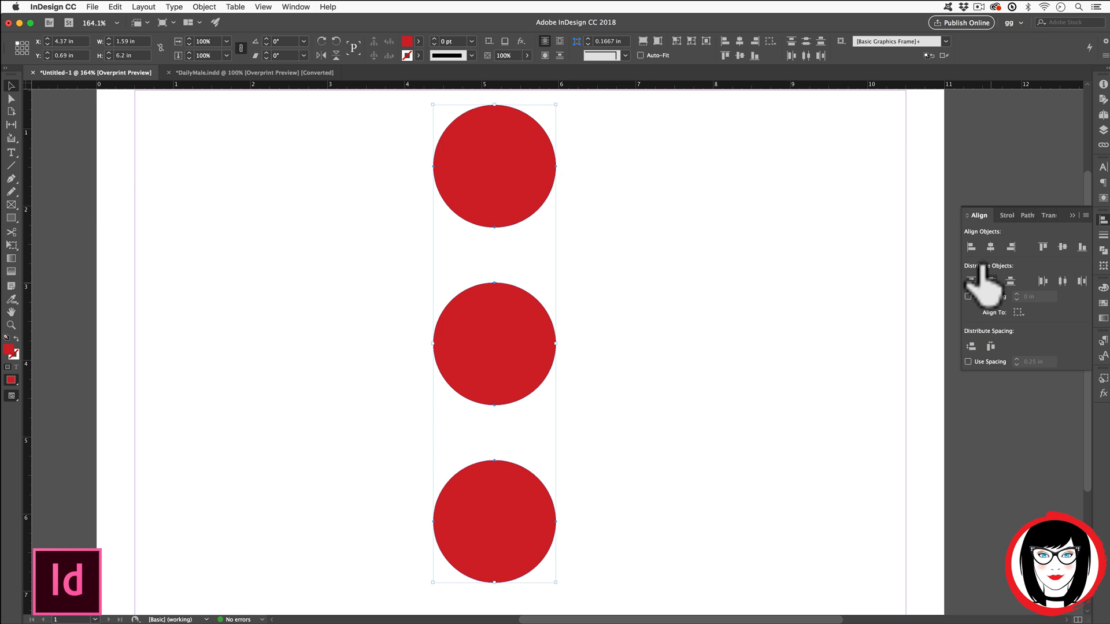
{"action": "left_click", "coordinate": [753, 312]}
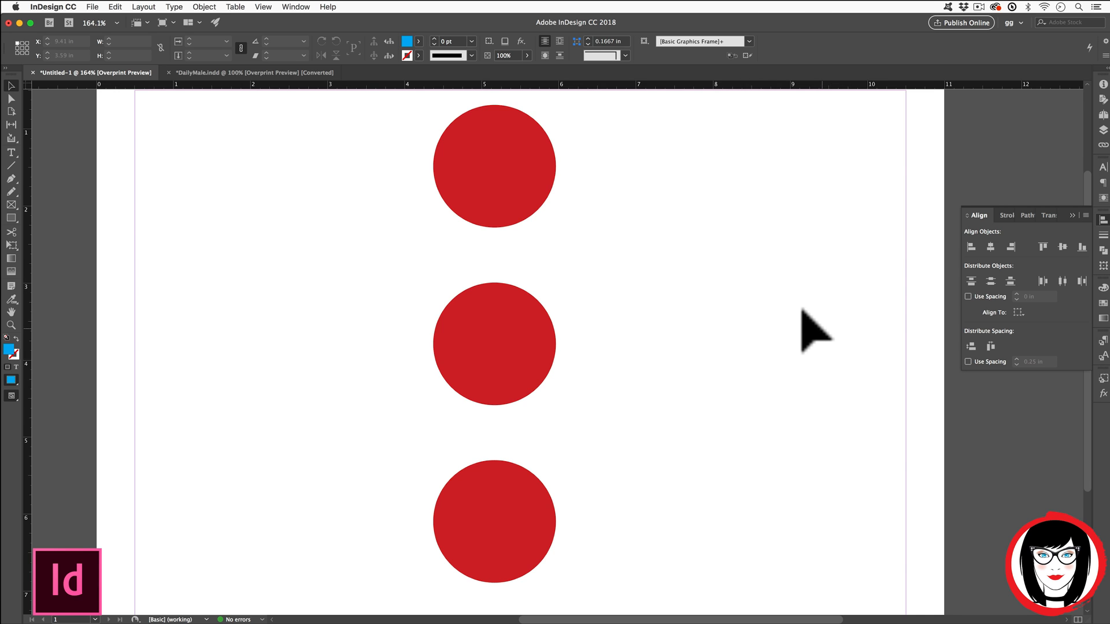
- Turn on Facing Pages in the document setup
{"action": "key", "text": "super+minus"}
{"action": "key", "text": "super+minus"}
{"action": "key", "text": "super+minus"}
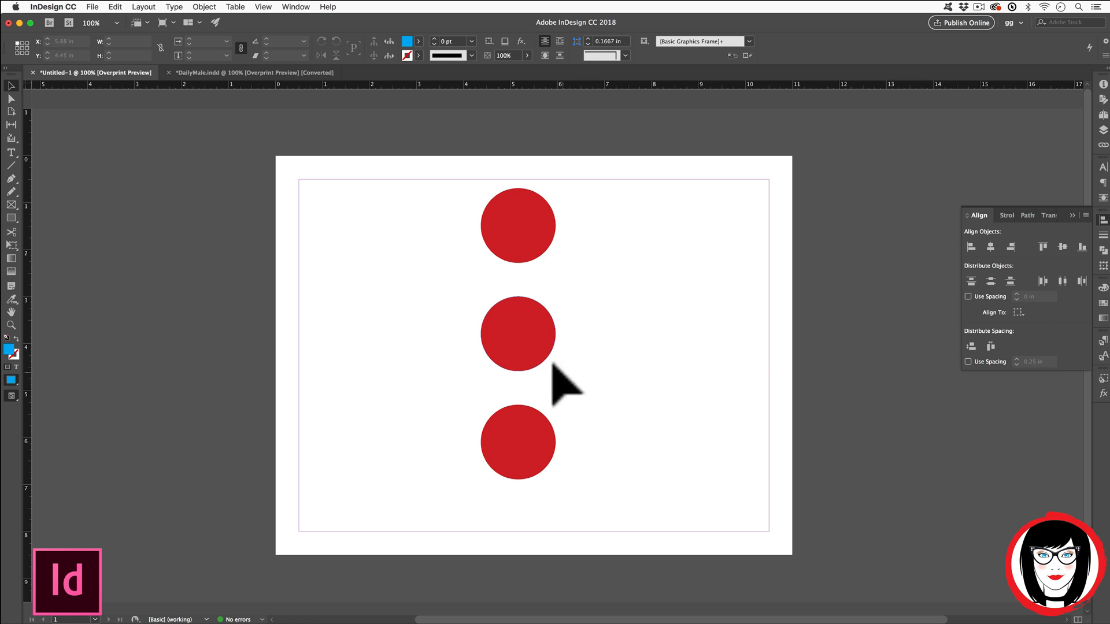
{"action": "left_click", "coordinate": [92, 6]}
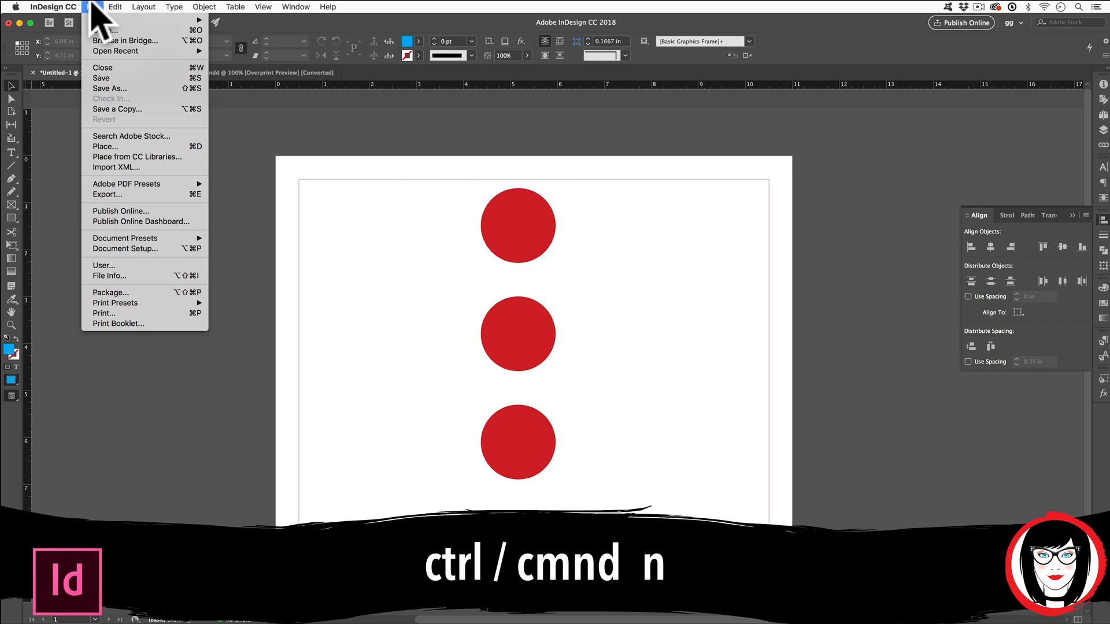
{"action": "mouse_move", "coordinate": [95, 19]}
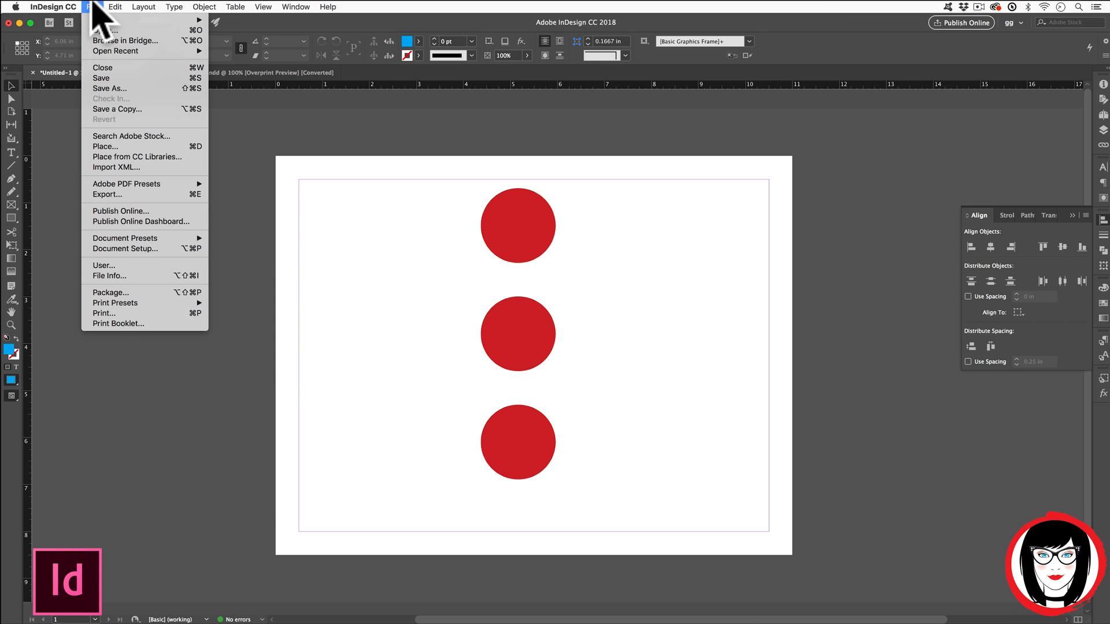
{"action": "left_click", "coordinate": [124, 249]}
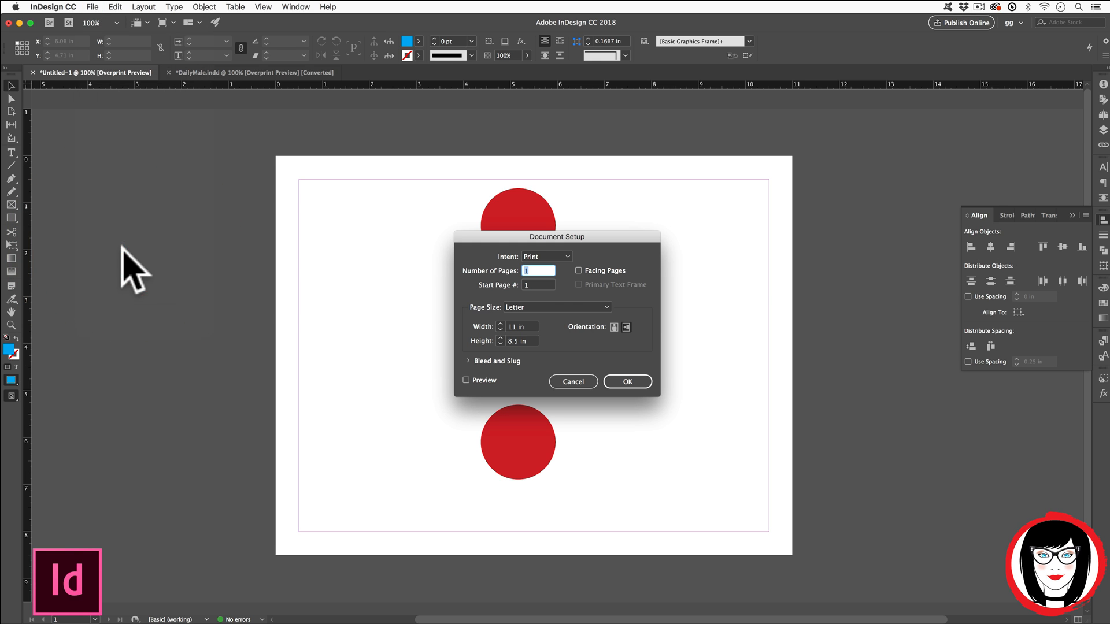
{"action": "left_click", "coordinate": [579, 270]}
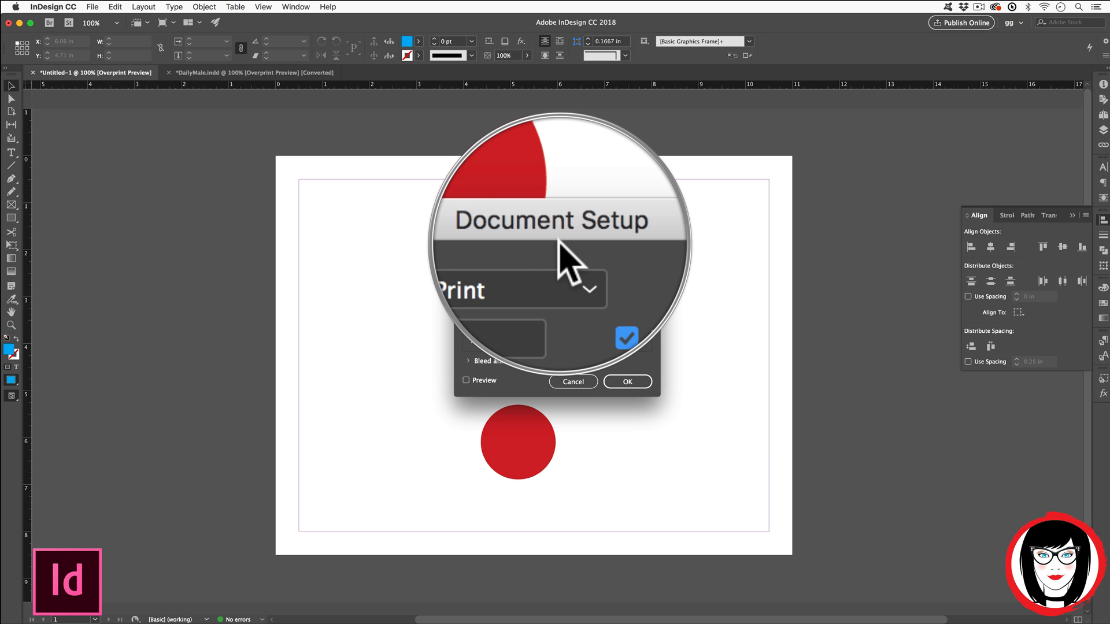
{"action": "left_click", "coordinate": [628, 376]}
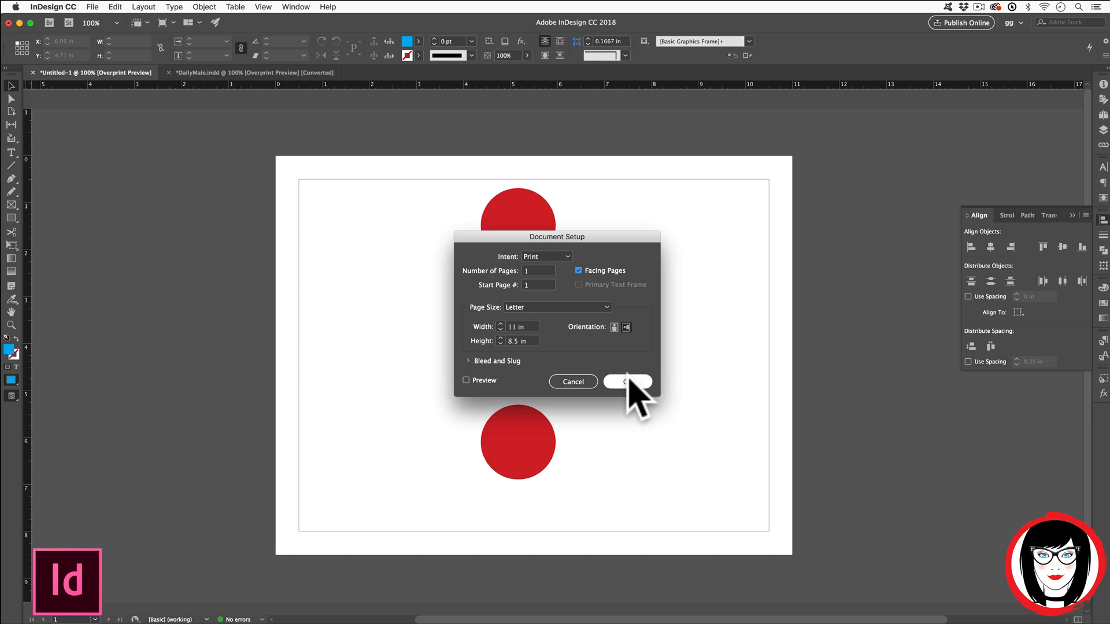
{"action": "left_click", "coordinate": [628, 381]}
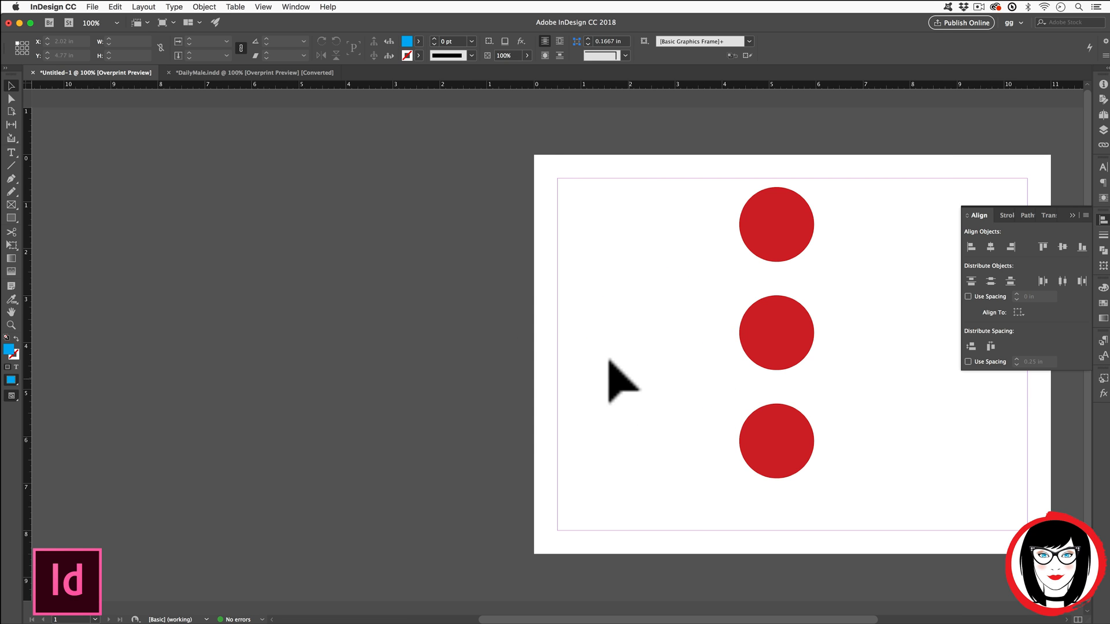
- Add a two-page spread, pages 2-3, below page 1 using the [None] master
{"action": "left_click", "coordinate": [1004, 84]}
{"action": "left_click_drag", "start_coordinate": [1071, 111], "coordinate": [1011, 197]}
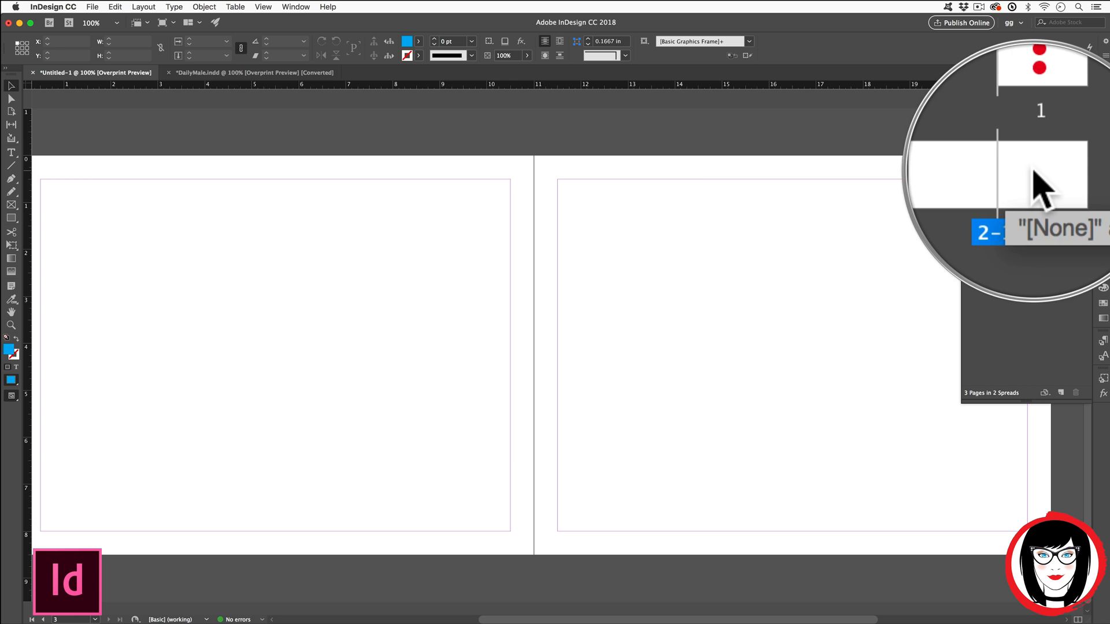
{"action": "left_click", "coordinate": [802, 213]}
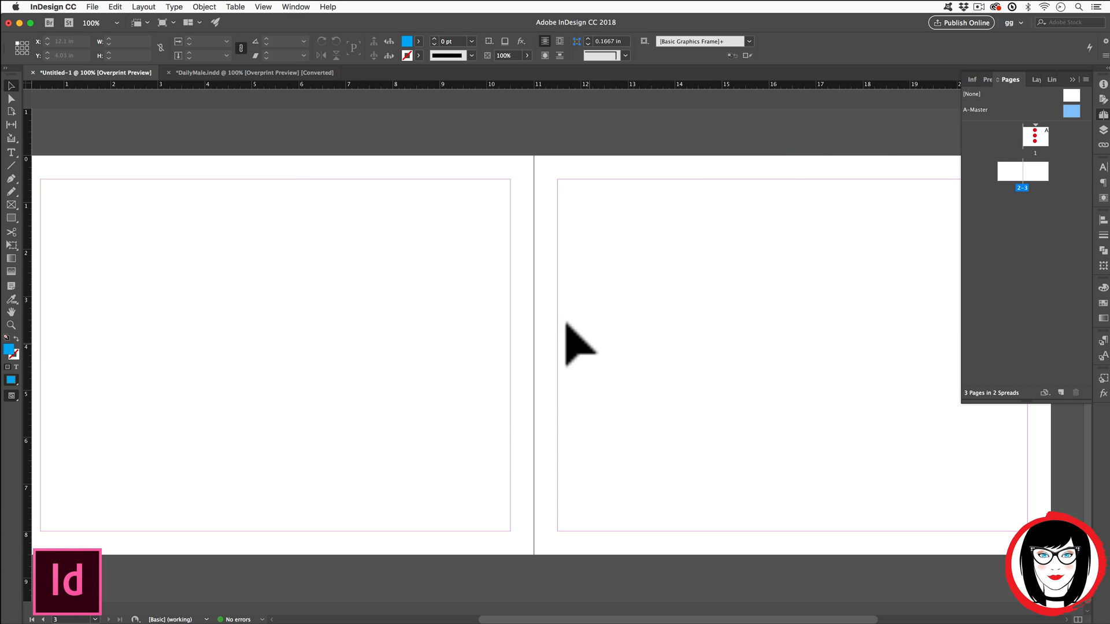
{"action": "key", "text": "alt+Page_Up"}
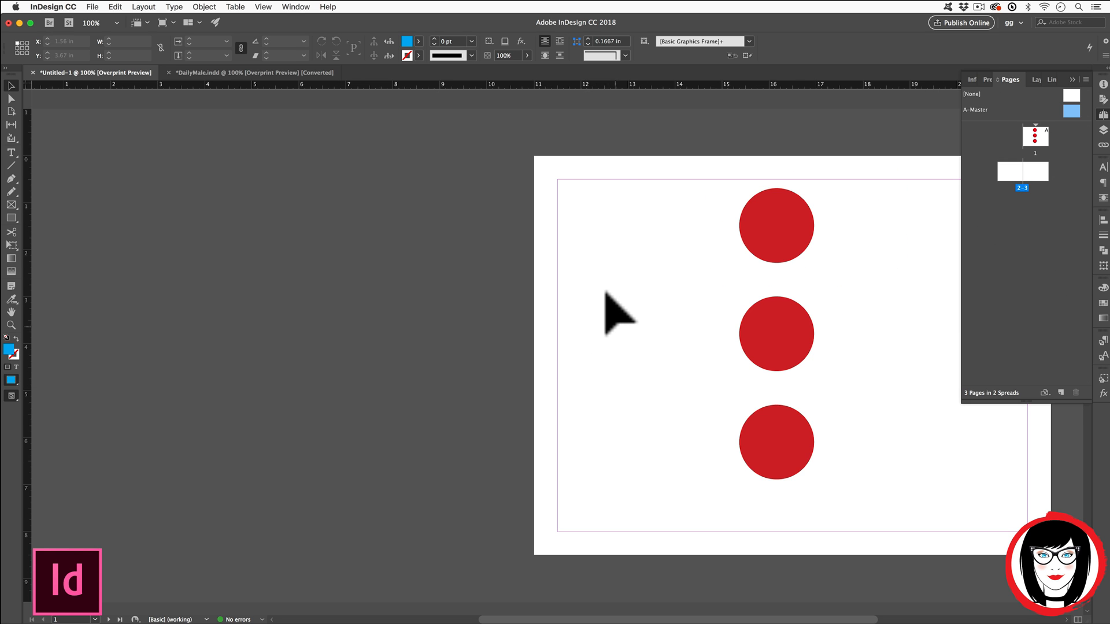
{"action": "key", "text": "alt+Page_Down"}
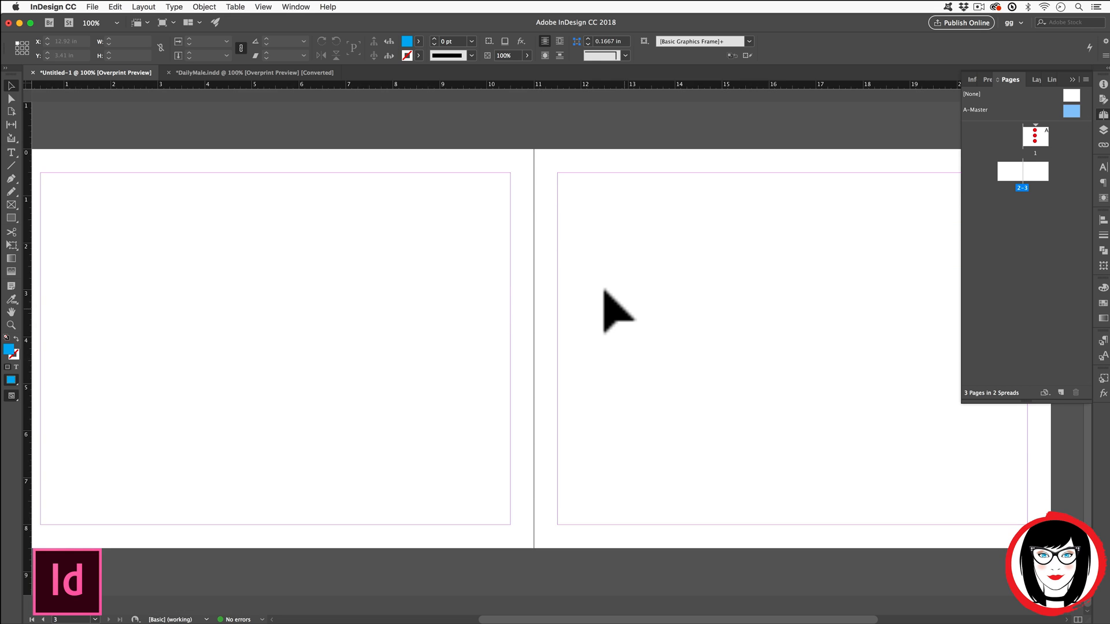
- Copy the three circles from page 1 and paste them onto the 2-3 spread
{"action": "key", "text": "alt+Page_Up"}
{"action": "left_click_drag", "start_coordinate": [689, 210], "coordinate": [862, 501]}
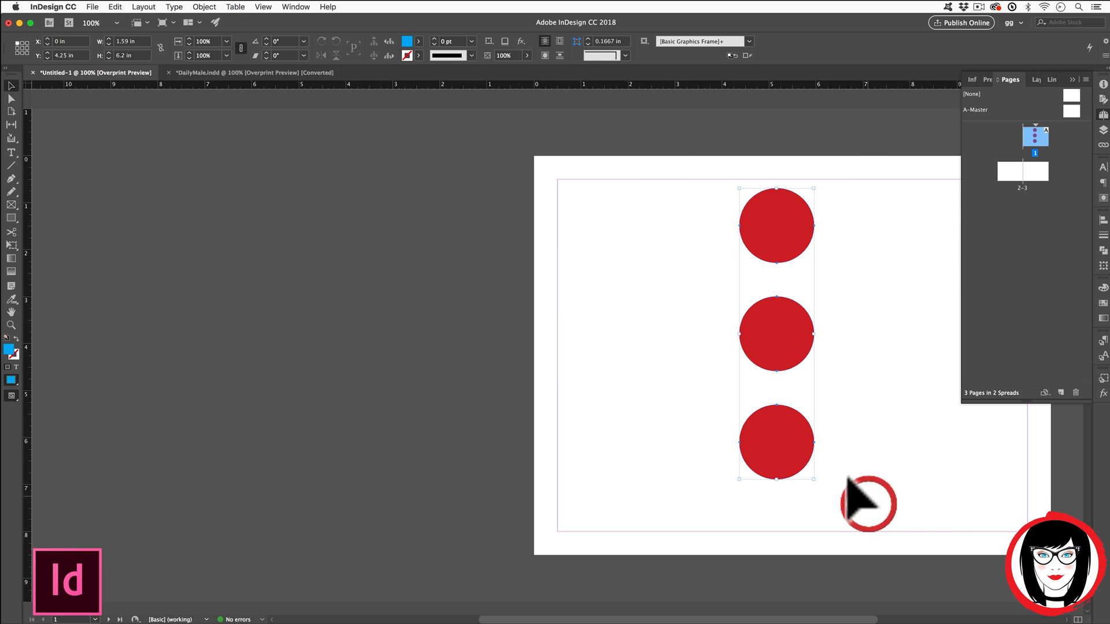
{"action": "left_click", "coordinate": [613, 439]}
{"action": "key", "text": "alt+Page_Down"}
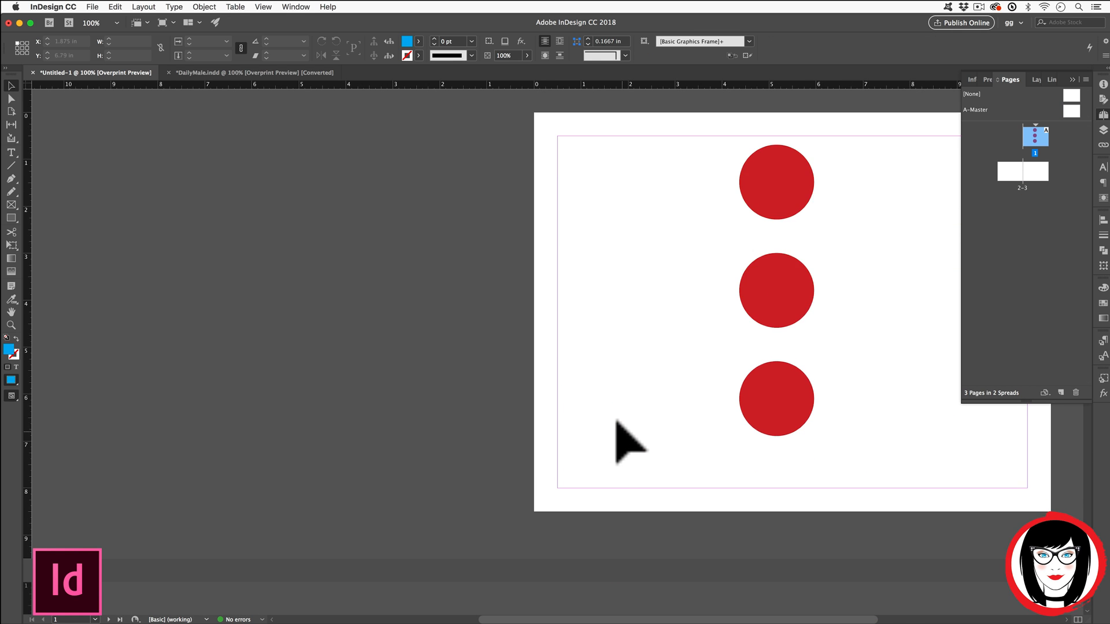
{"action": "left_click", "coordinate": [592, 367]}
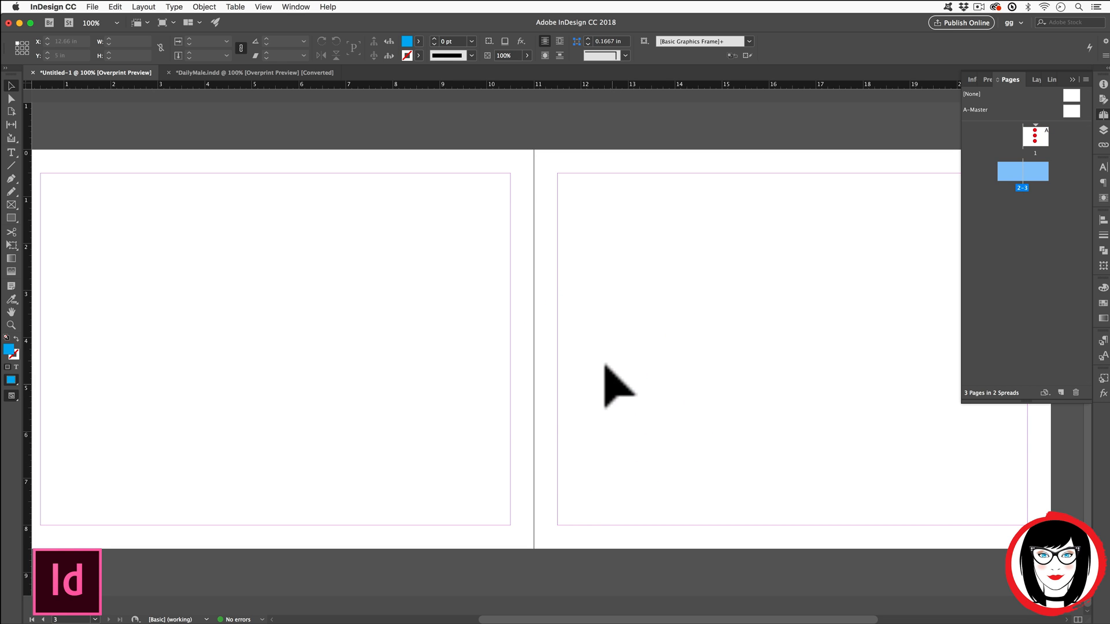
{"action": "key", "text": "super+v"}
{"action": "left_click", "coordinate": [650, 407]}
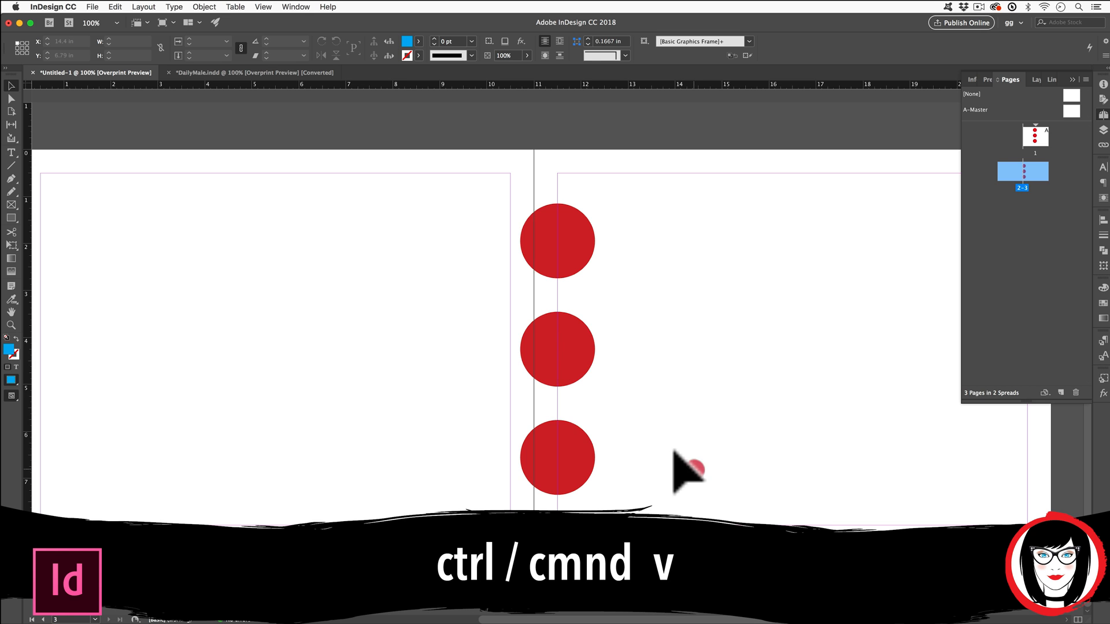
- Select the three pasted circles and move them onto the spread's right page
{"action": "left_click", "coordinate": [669, 466]}
{"action": "left_click", "coordinate": [576, 461]}
{"action": "left_click_drag", "start_coordinate": [664, 487], "coordinate": [476, 230]}
{"action": "left_click_drag", "start_coordinate": [548, 240], "coordinate": [738, 255]}
- Set alignment to Align to Spread and align the three circles by horizontal centers
{"action": "key", "text": "shift+F7"}
{"action": "left_click", "coordinate": [982, 314]}
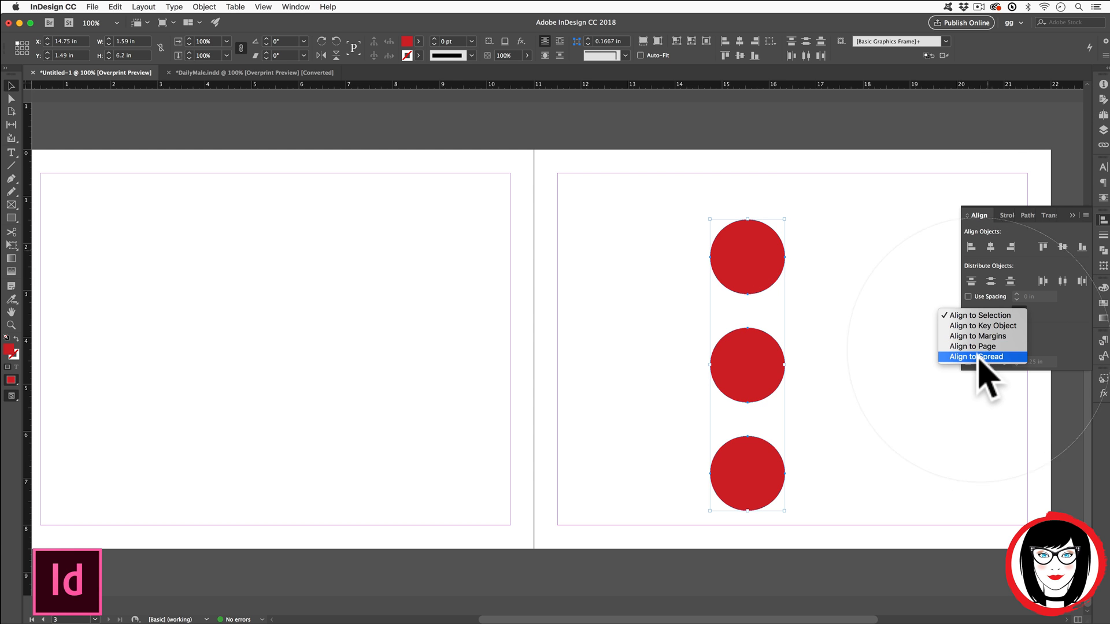
{"action": "left_click", "coordinate": [977, 357]}
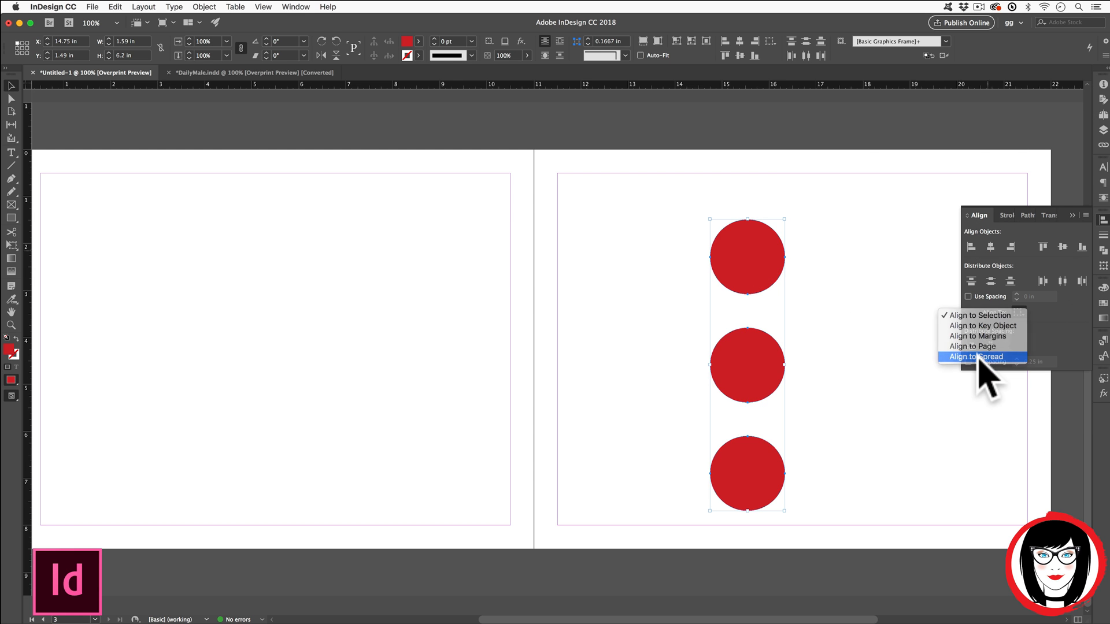
{"action": "left_click", "coordinate": [990, 247]}
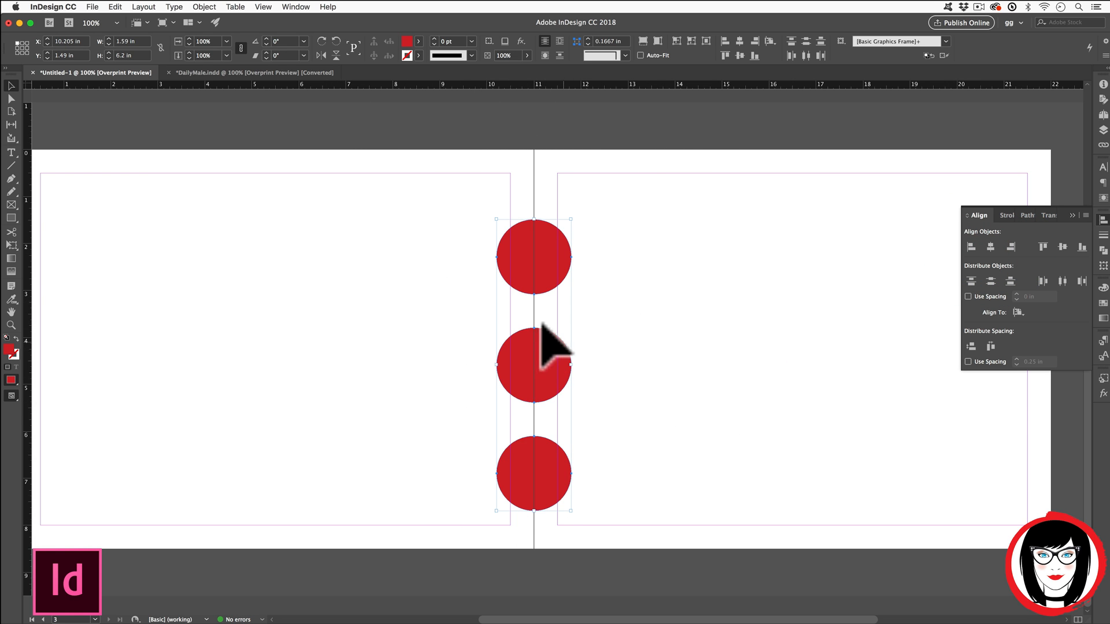
- Delete the lower two circles, move the remaining one onto the left page, and enlarge it proportionally to about 6 in across
{"action": "left_click", "coordinate": [539, 439]}
{"action": "left_click", "coordinate": [496, 359], "text": "shift"}
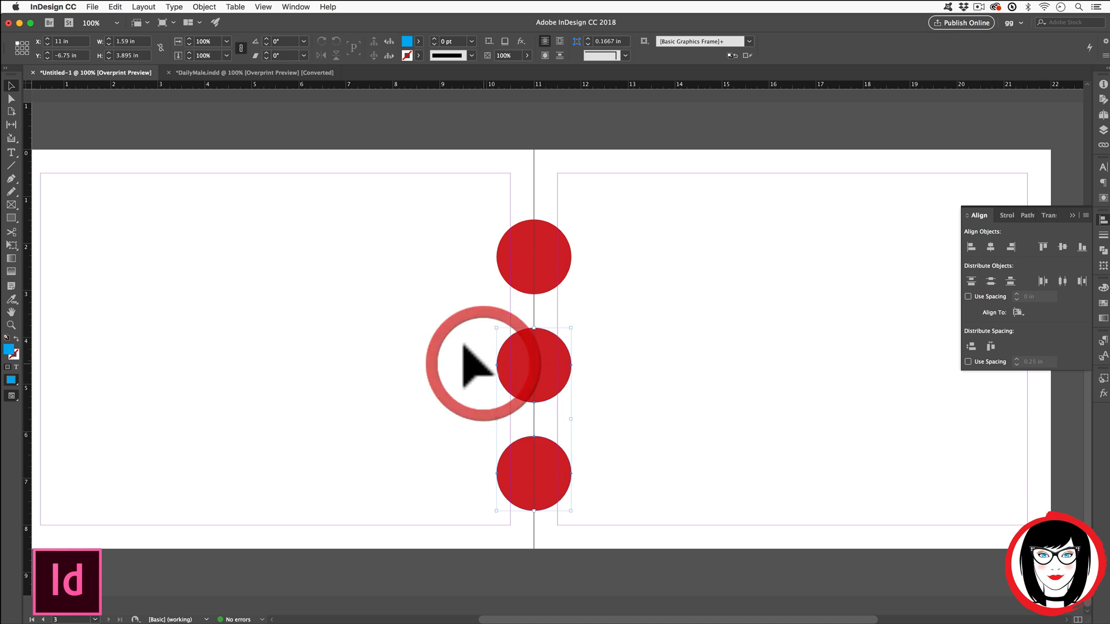
{"action": "key", "text": "Delete"}
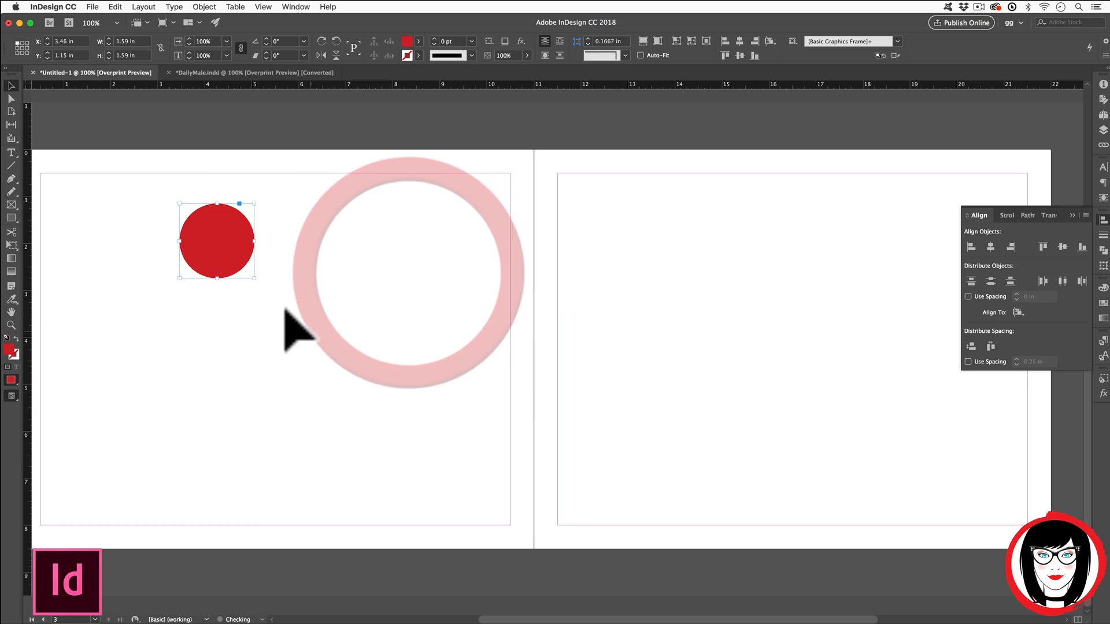
{"action": "left_click_drag", "start_coordinate": [249, 271], "coordinate": [462, 487]}
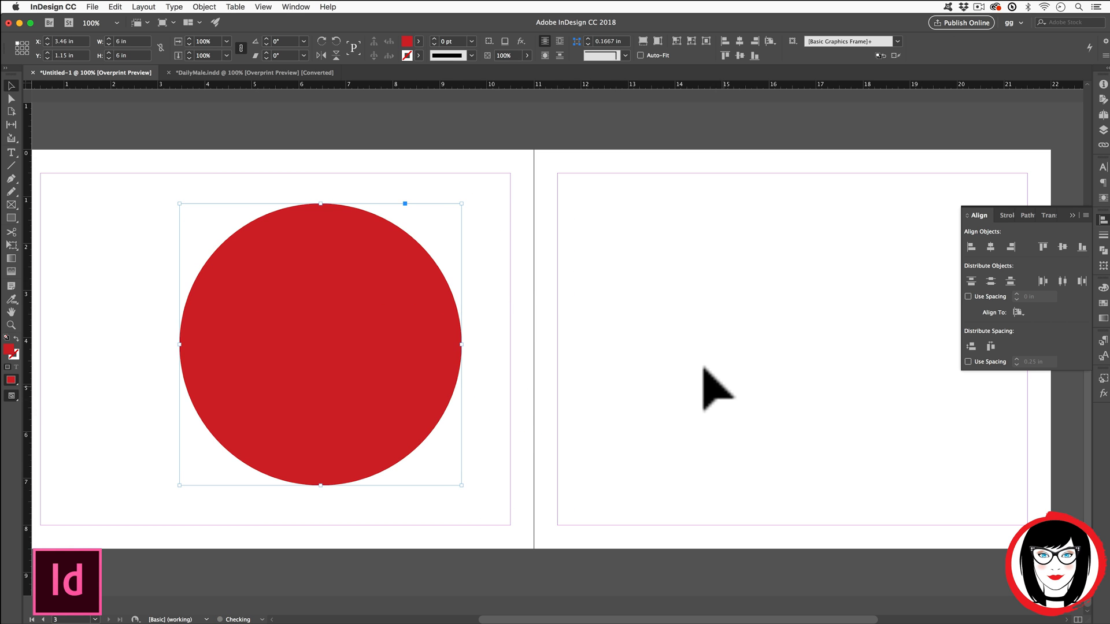
{"action": "left_click", "coordinate": [717, 384]}
- Align the large circle by horizontal center to the spread and deselect it
{"action": "left_click", "coordinate": [328, 306]}
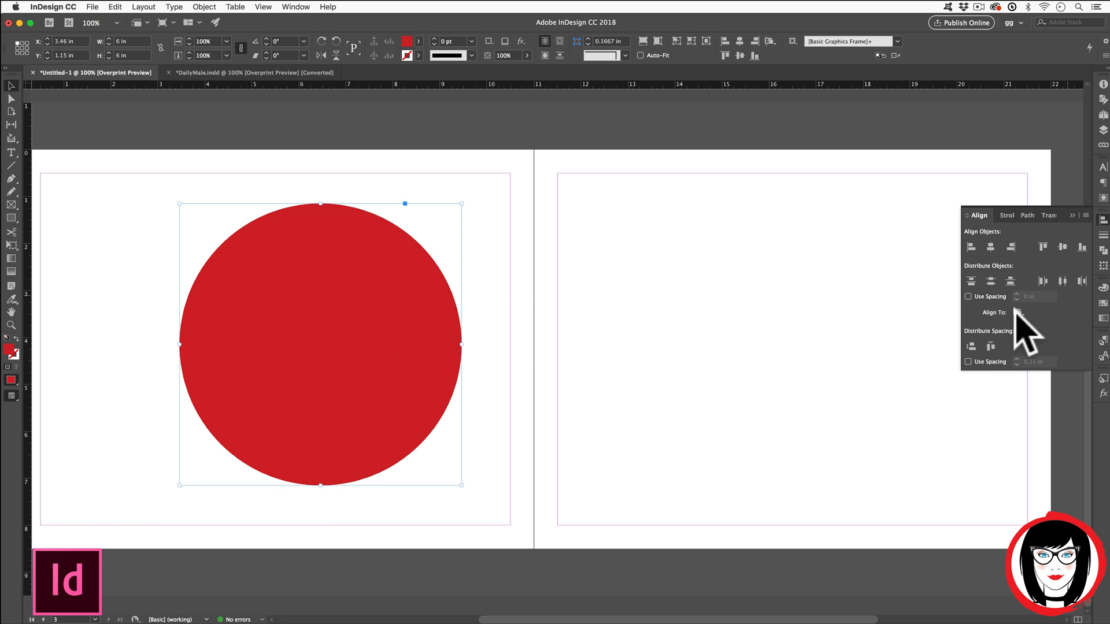
{"action": "left_click", "coordinate": [990, 247]}
{"action": "left_click", "coordinate": [776, 273]}
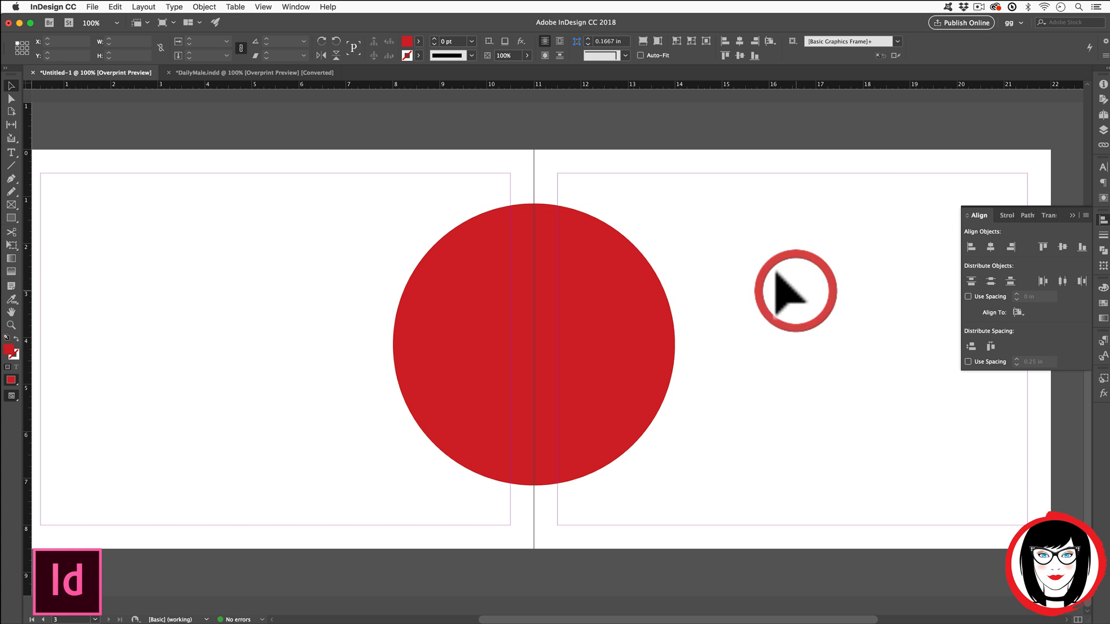
{"action": "left_click", "coordinate": [1016, 311]}
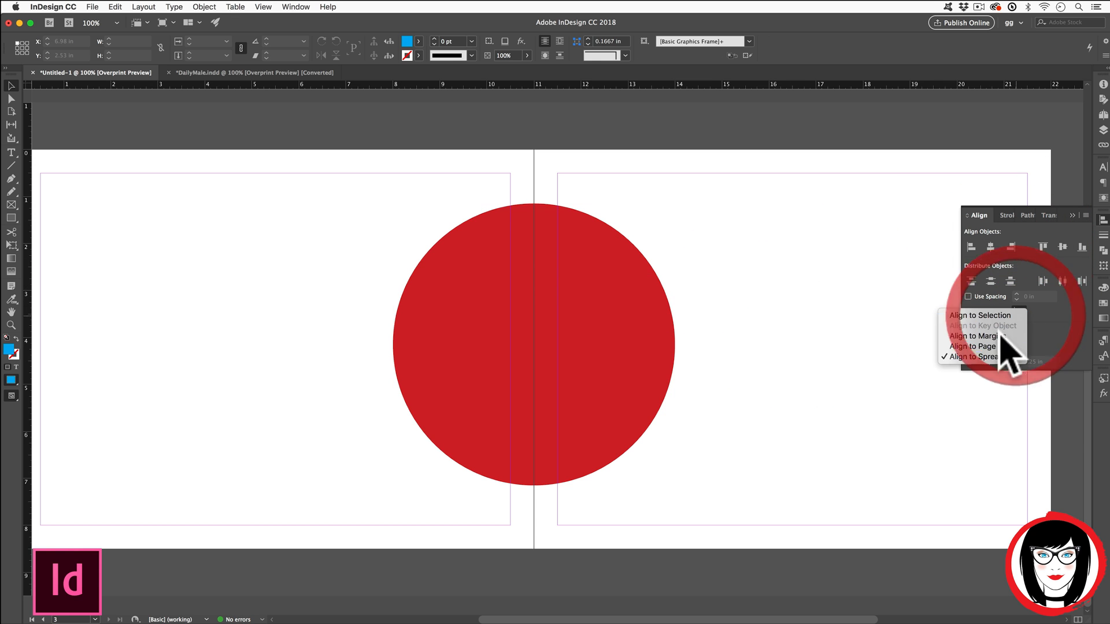
{"action": "left_click", "coordinate": [1056, 337]}
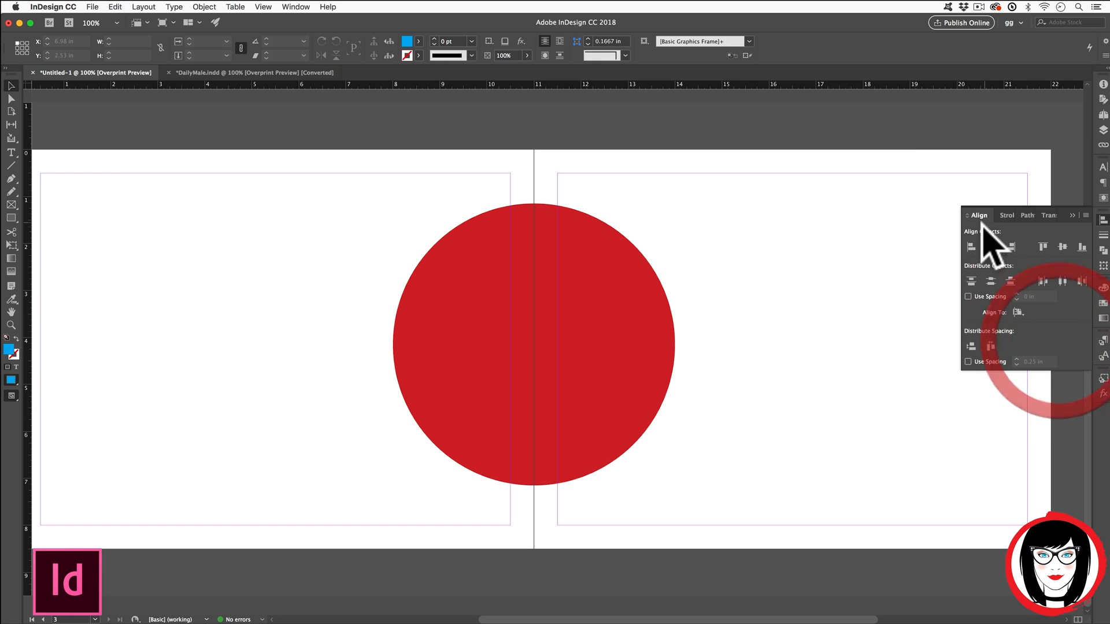